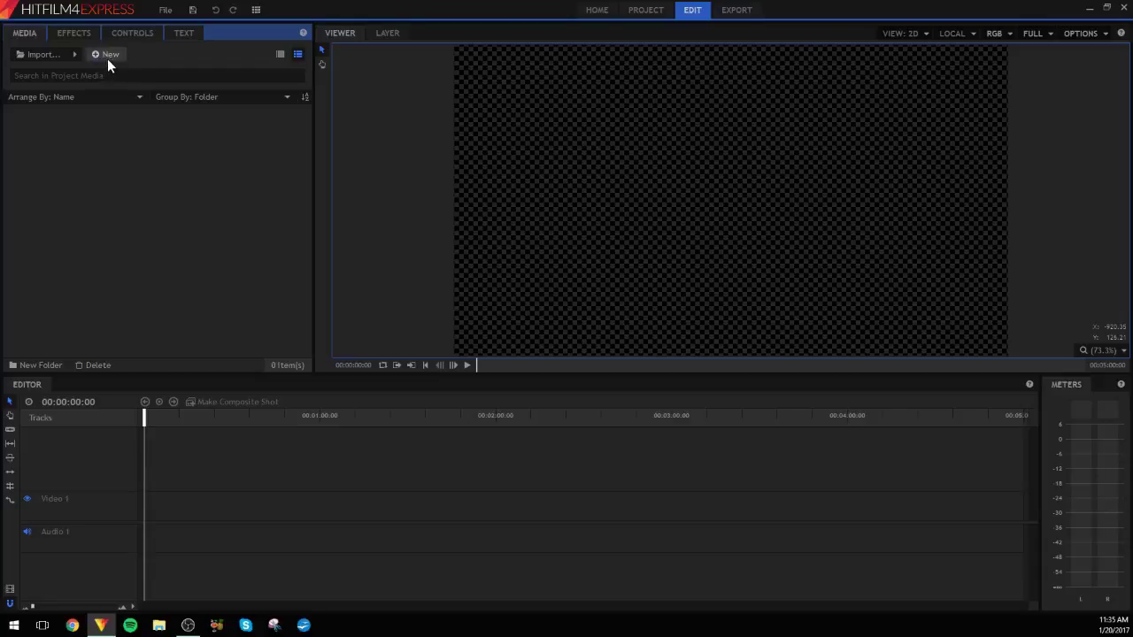
Step: Create a new white plane
click(107, 56)
click(121, 86)
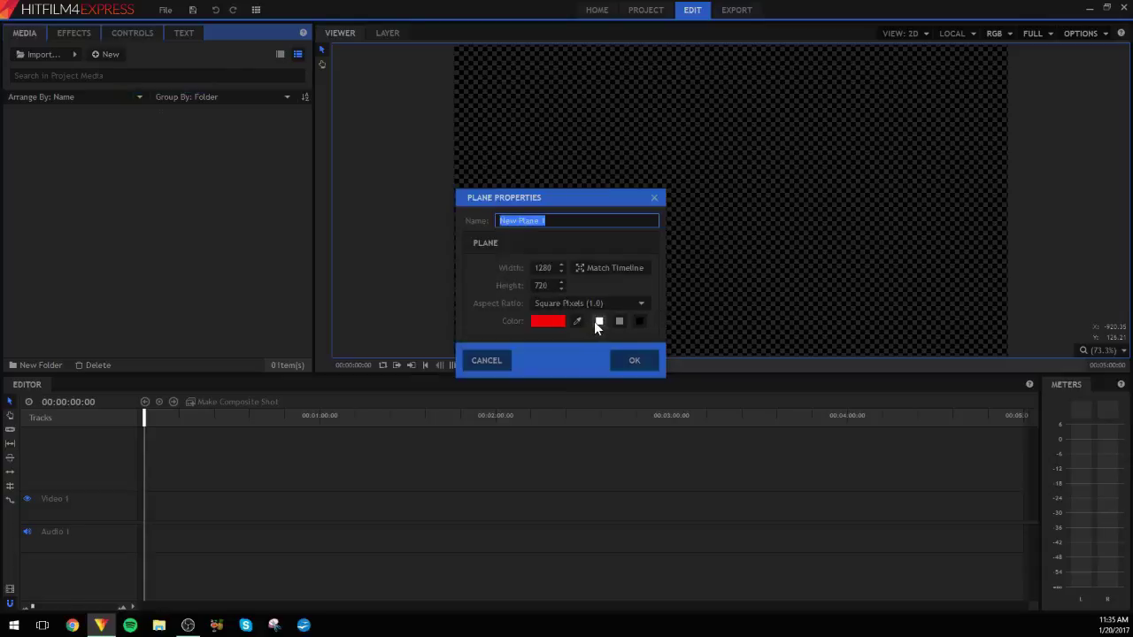
click(599, 321)
click(636, 360)
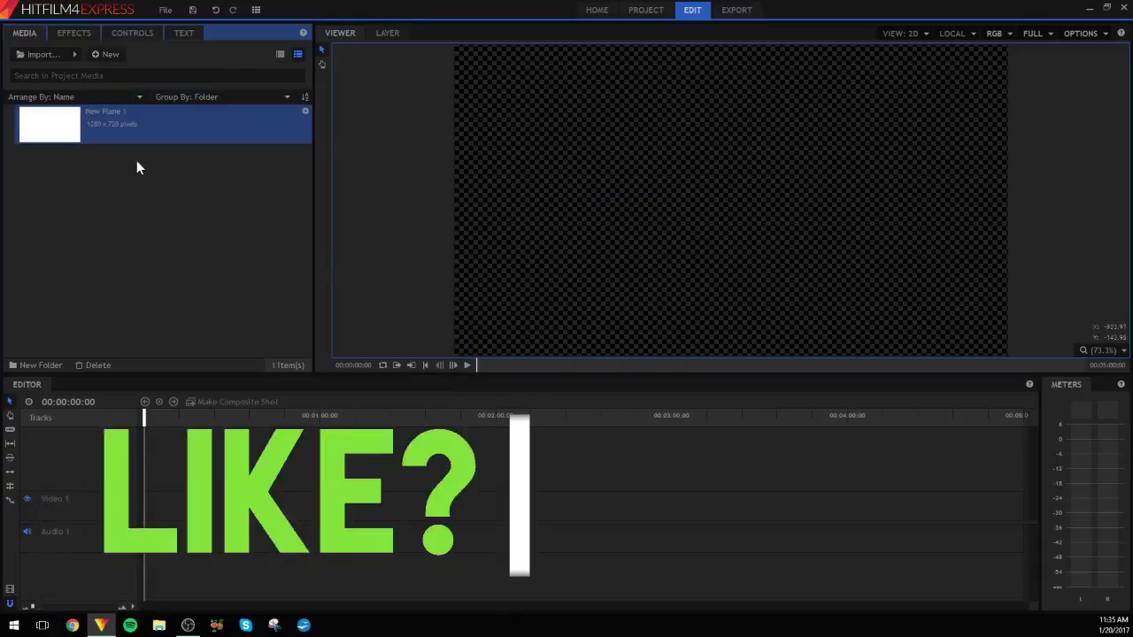
Step: Create Composite Shot 1, add New Plane 1, and scale it into a thin horizontal bar
click(101, 54)
click(121, 70)
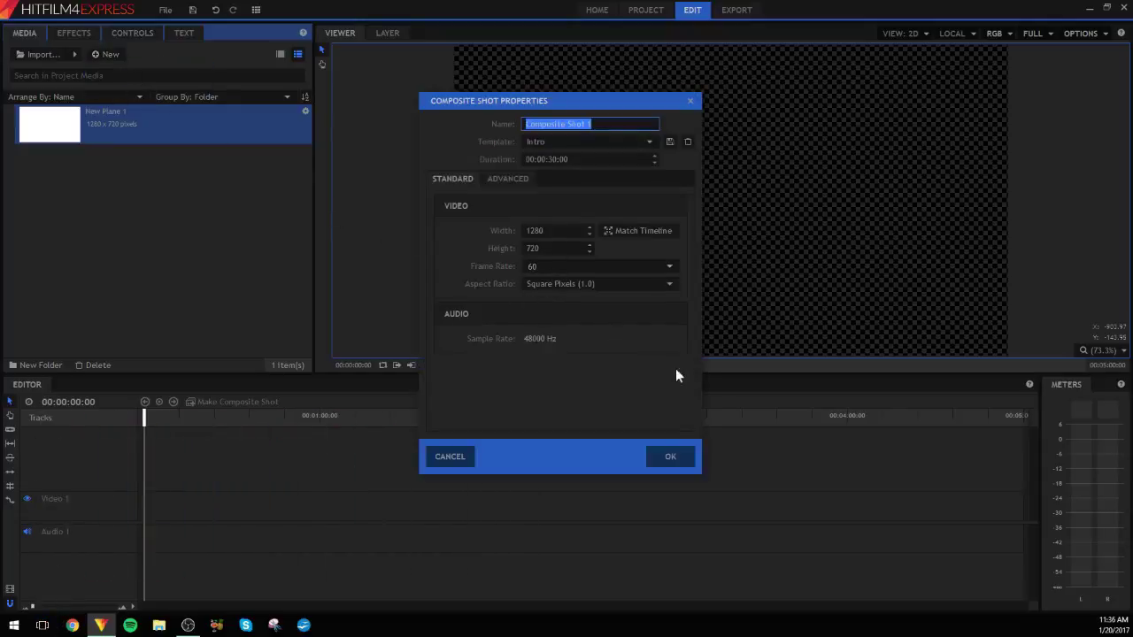
click(673, 456)
drag(132, 161, 456, 443)
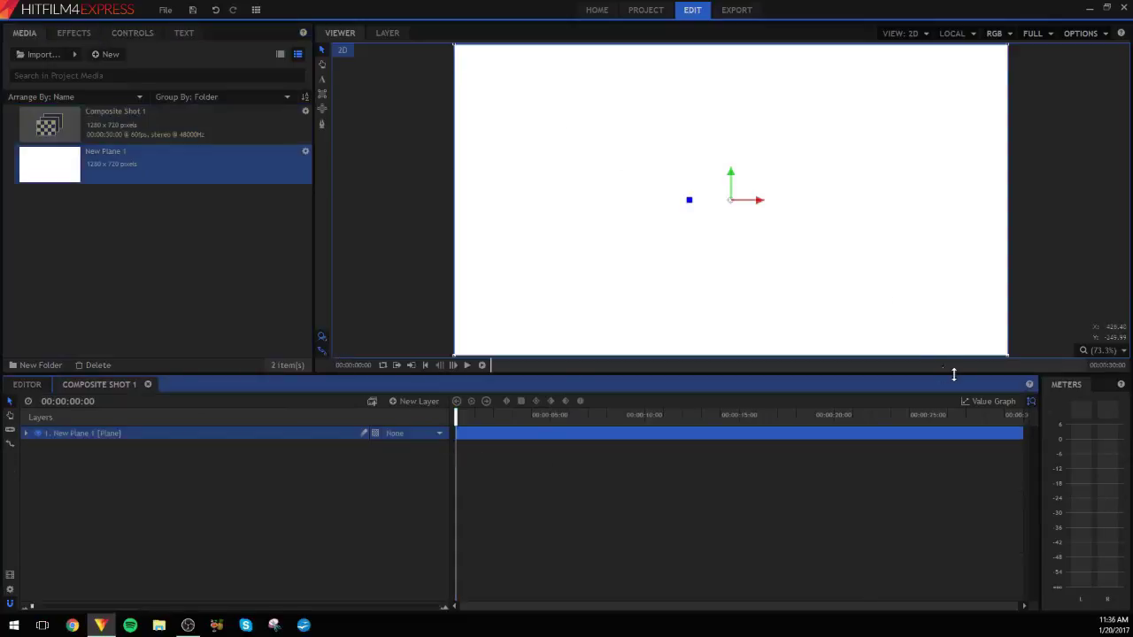
click(1007, 356)
drag(1008, 356, 791, 203)
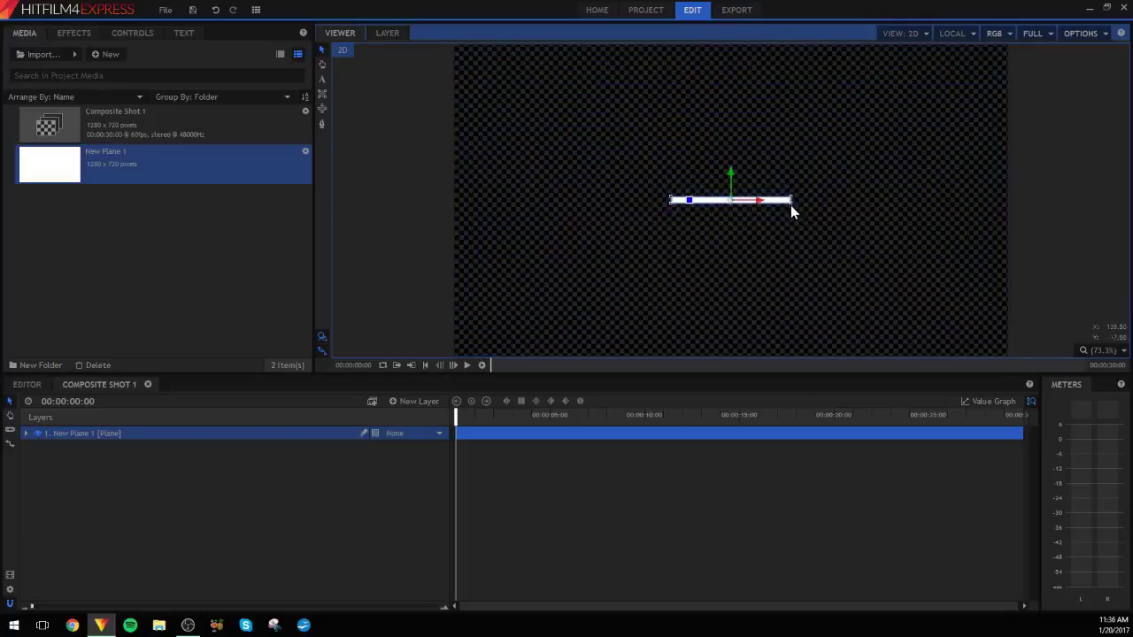
Step: Duplicate the plane layer three times to make four bar layers
right_click(106, 434)
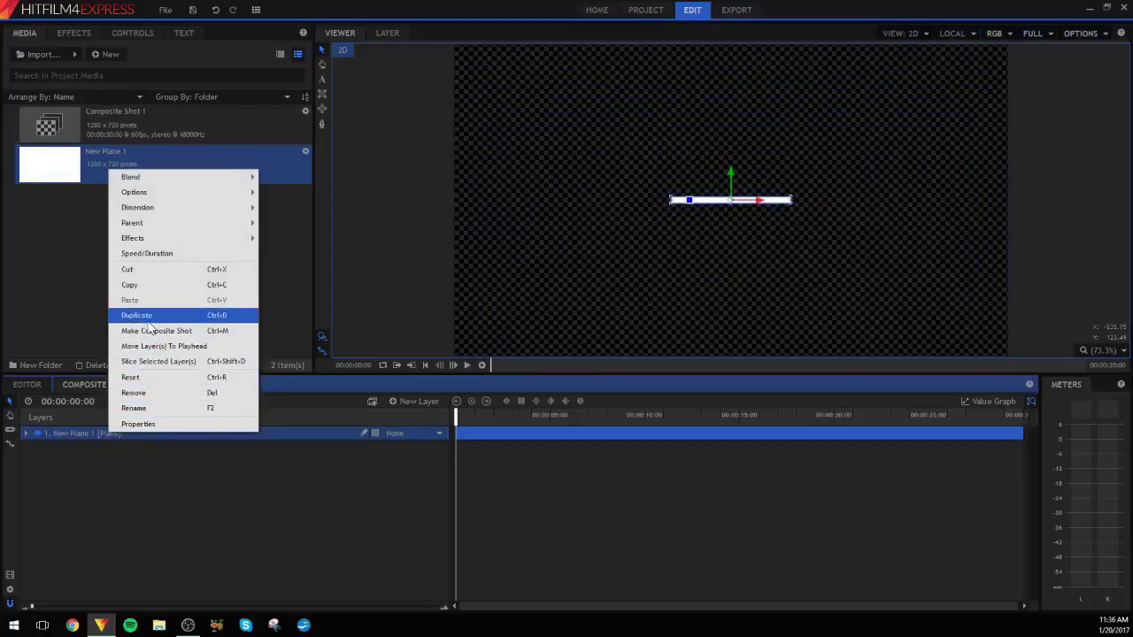
click(139, 316)
right_click(134, 431)
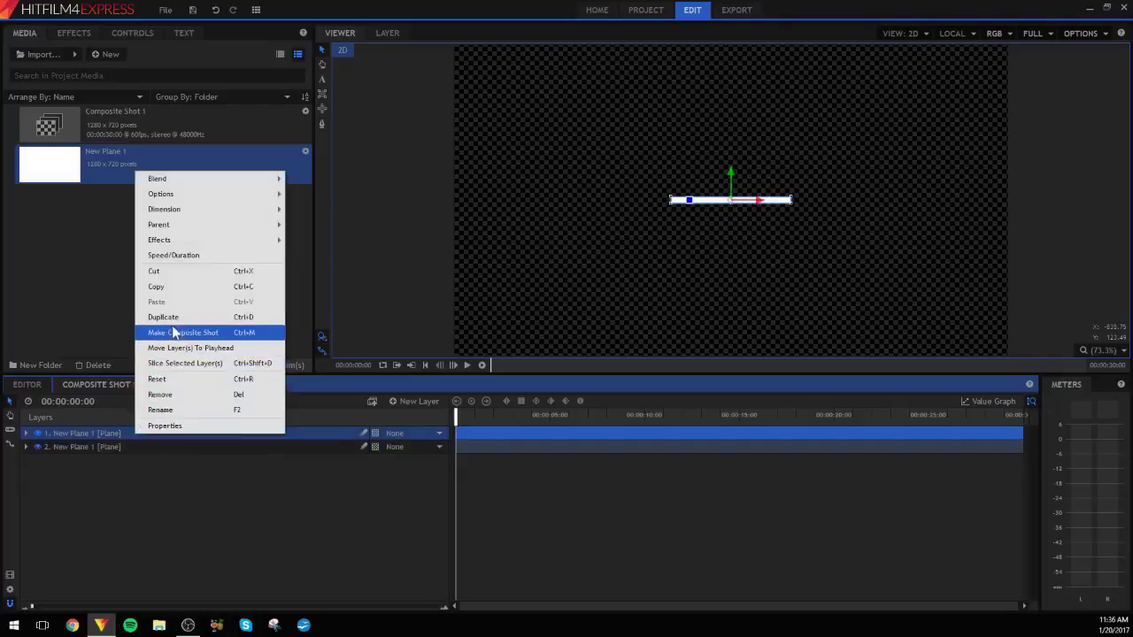
click(167, 317)
right_click(134, 432)
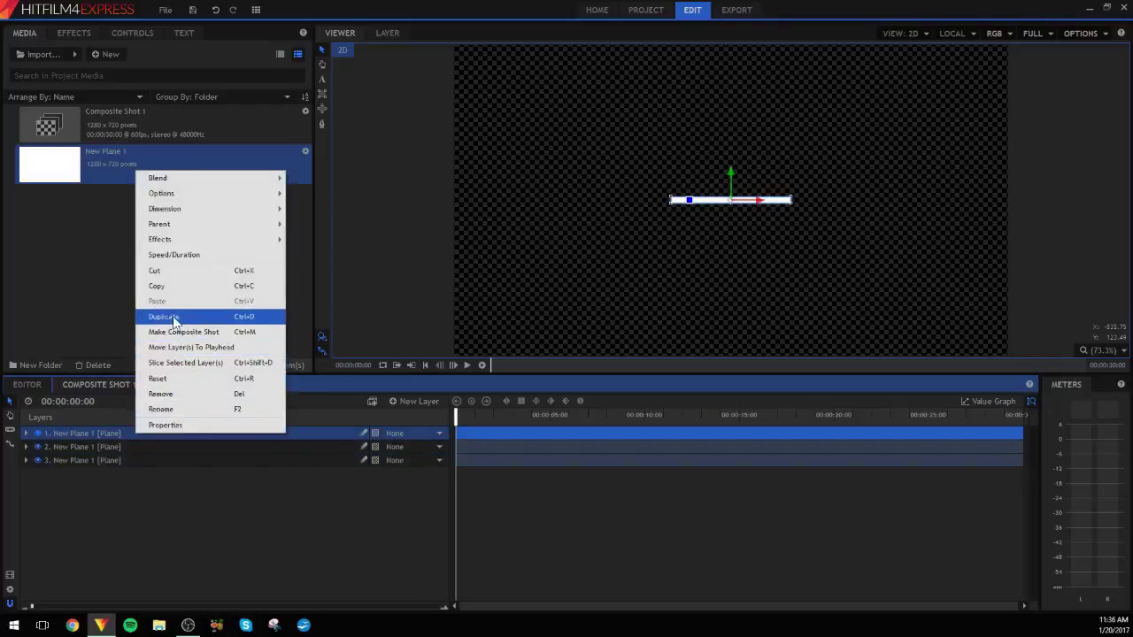
click(170, 317)
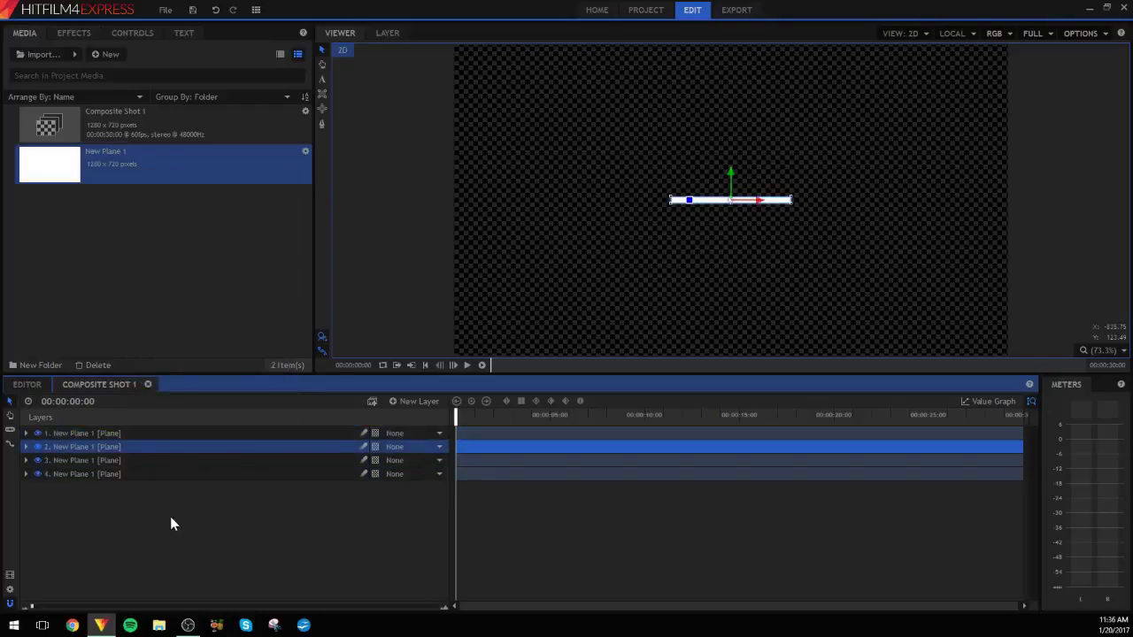
Step: Rename layer 4 to 'b' and layer 3 to 'bm'
right_click(111, 472)
click(131, 448)
text(b)
key(Return)
right_click(137, 462)
click(179, 449)
text(lm)
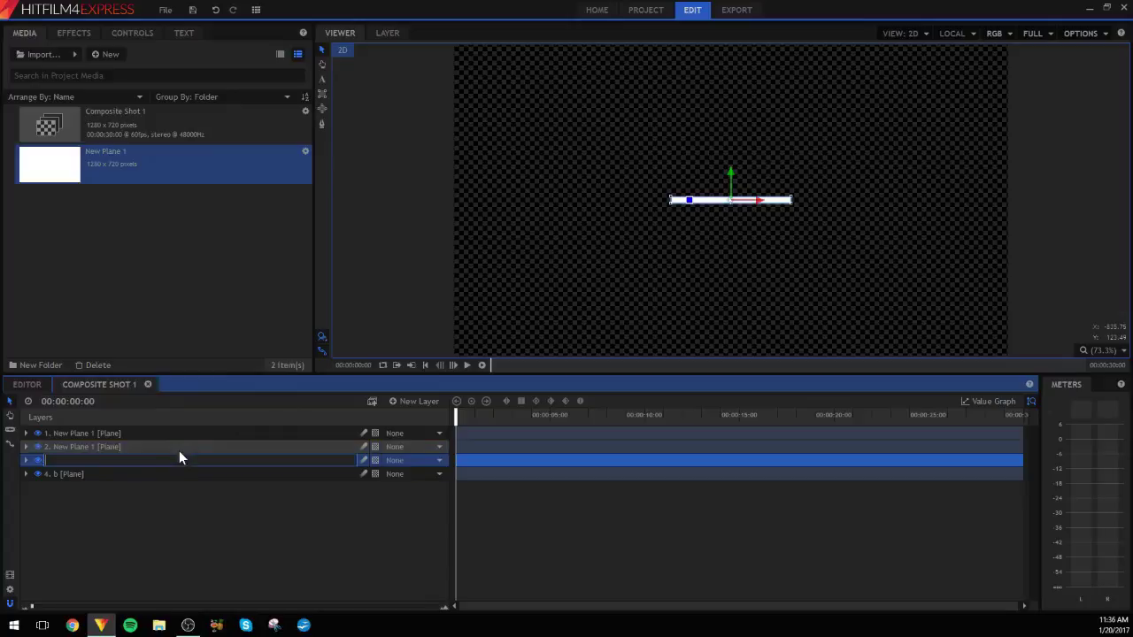
key(Return)
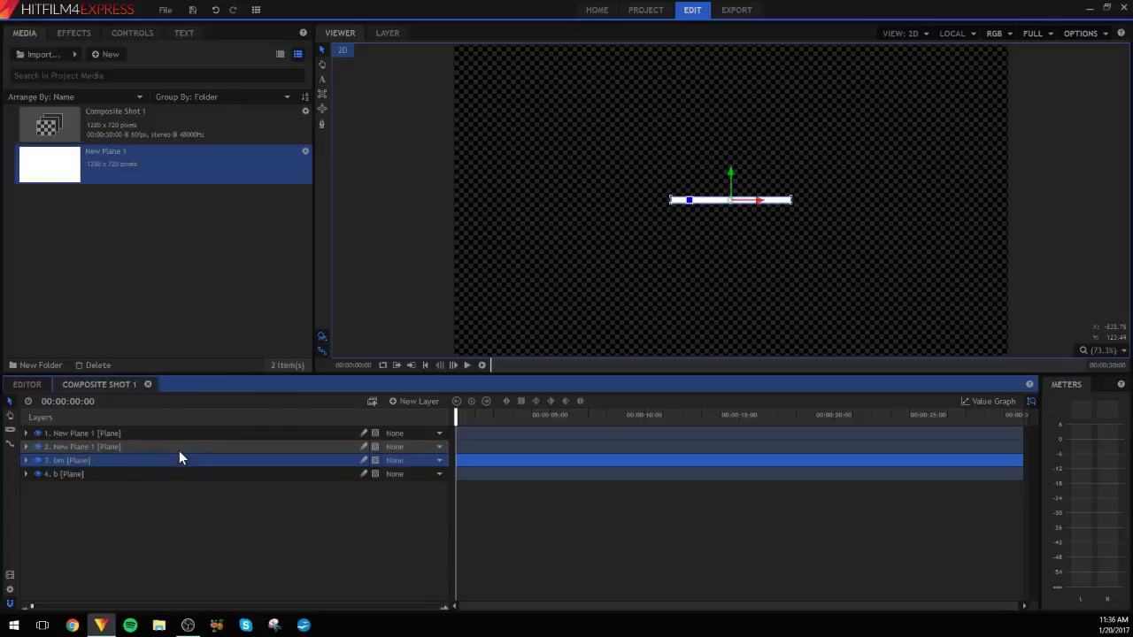
Step: Rename layer 2 to 'tp' and layer 1 to 't'
right_click(179, 448)
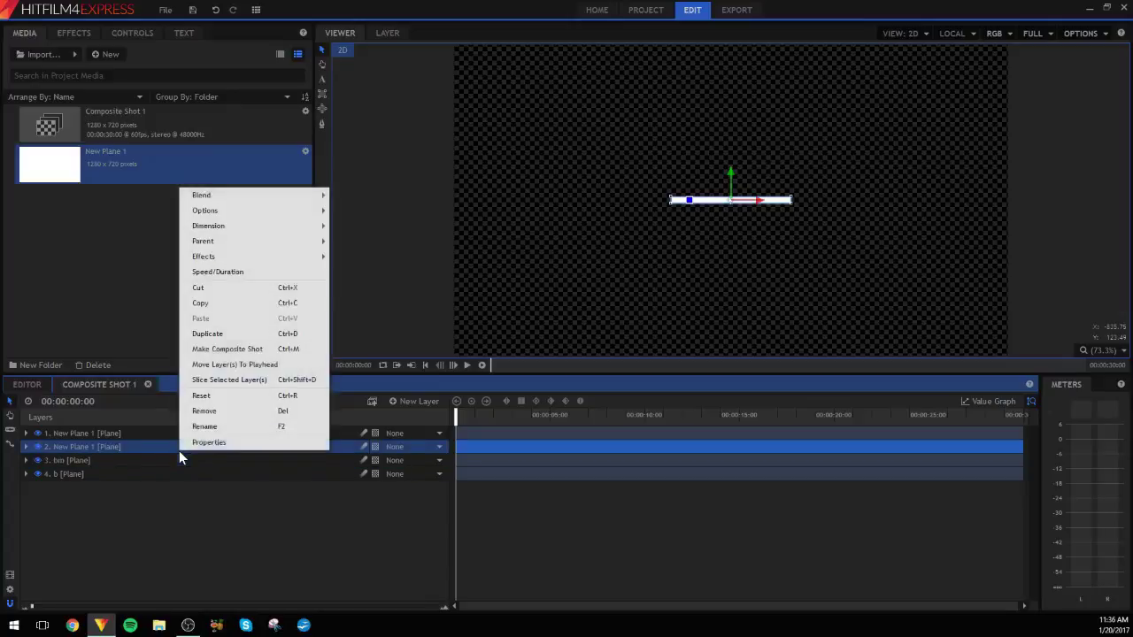
click(235, 428)
text(tp)
key(Return)
right_click(234, 426)
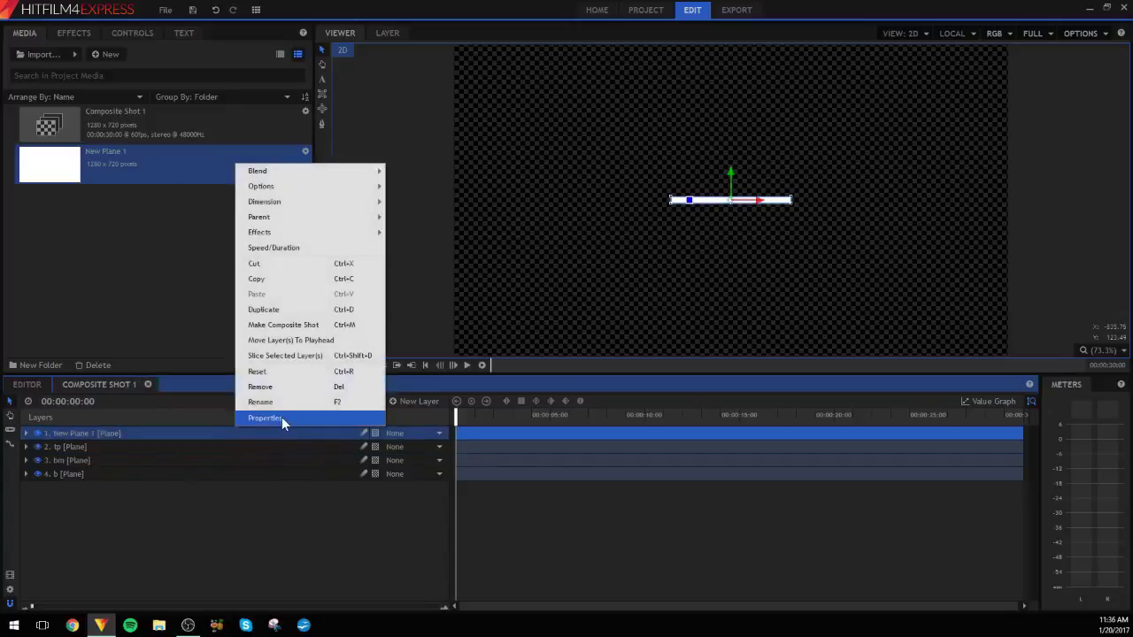
click(282, 418)
text(t)
key(Return)
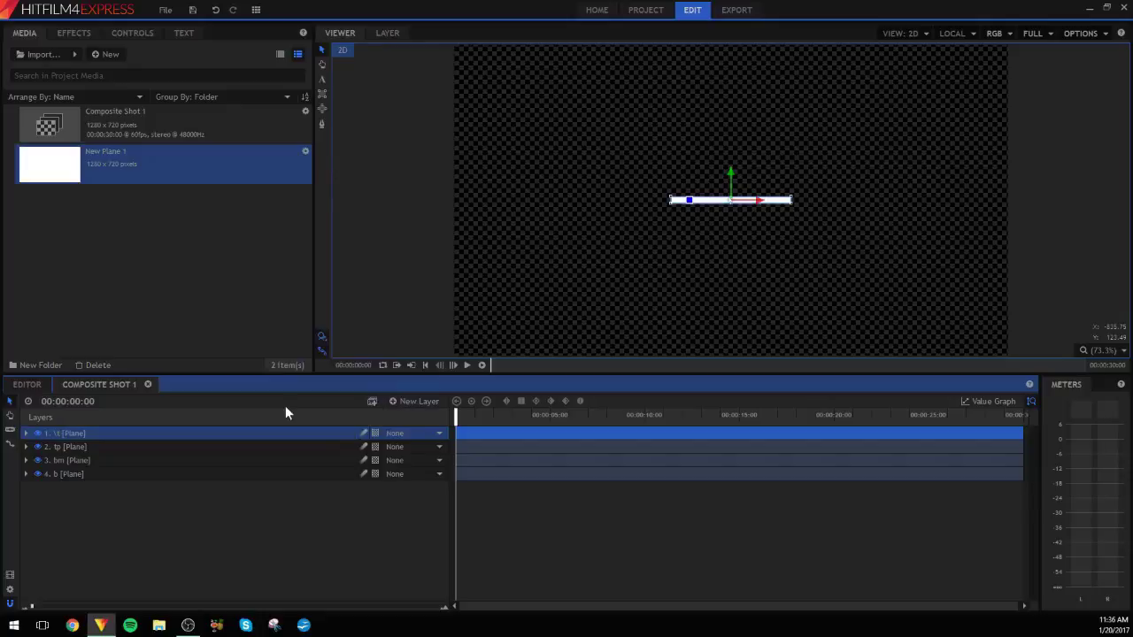
right_click(296, 435)
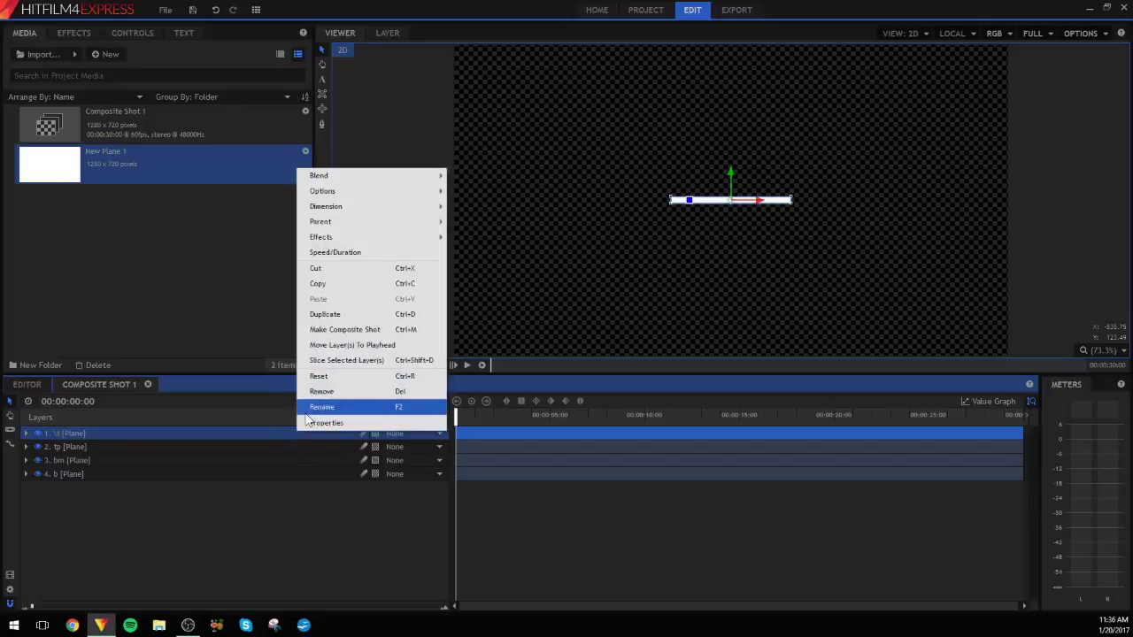
click(337, 418)
text(t)
key(Return)
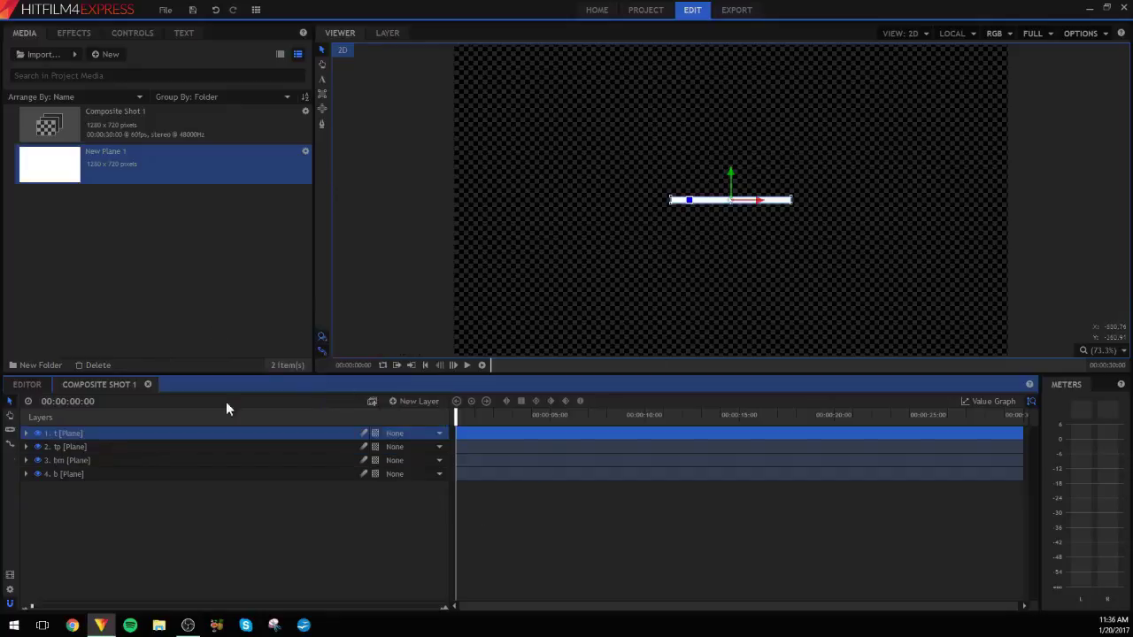
Step: Expand Transform on layers b and t, and set layer t's Rotation to 90°
click(65, 475)
click(26, 473)
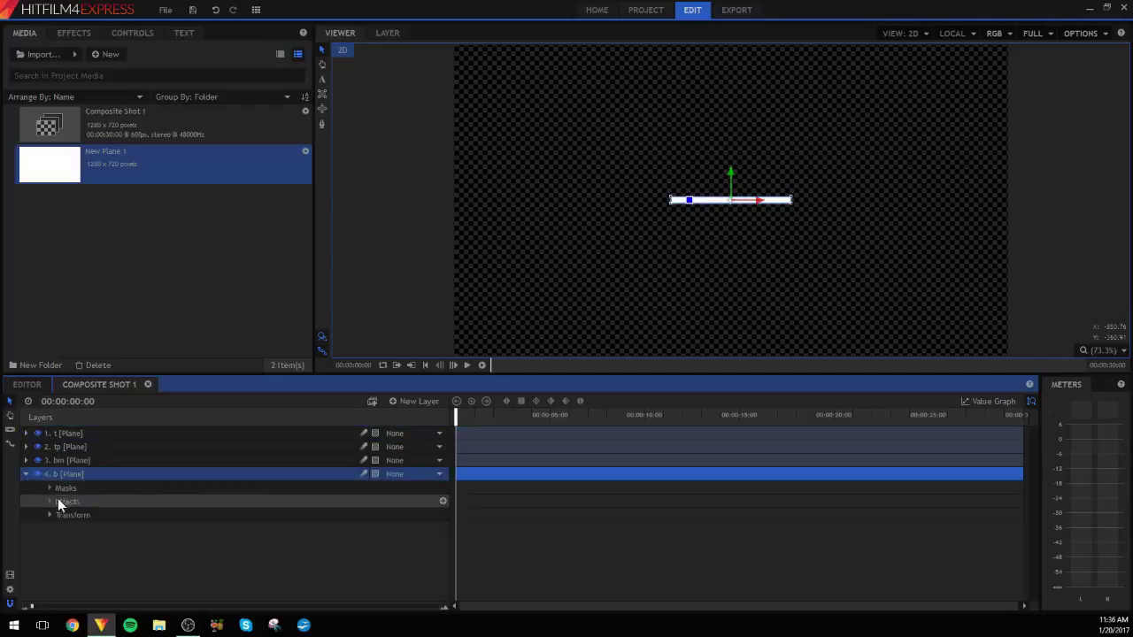
click(51, 515)
click(27, 461)
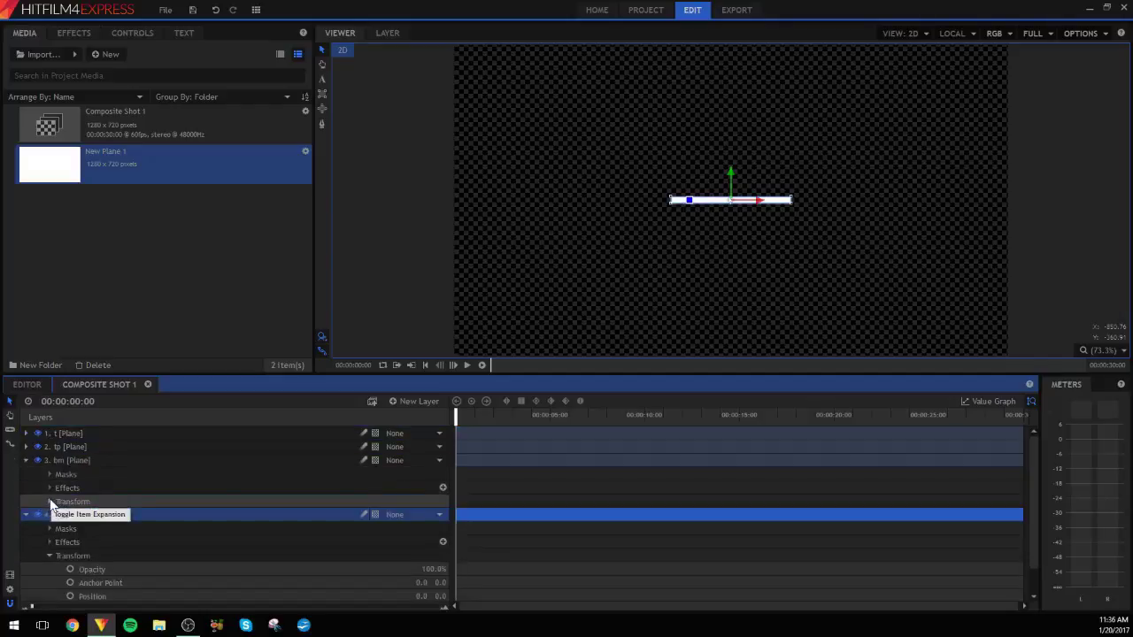
click(26, 460)
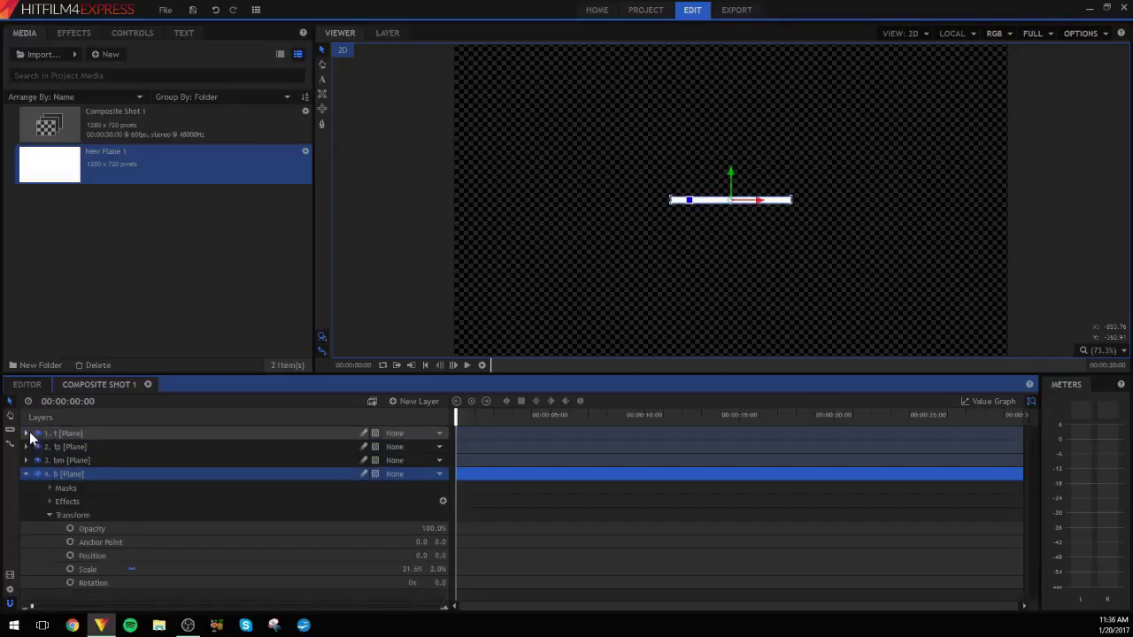
click(25, 434)
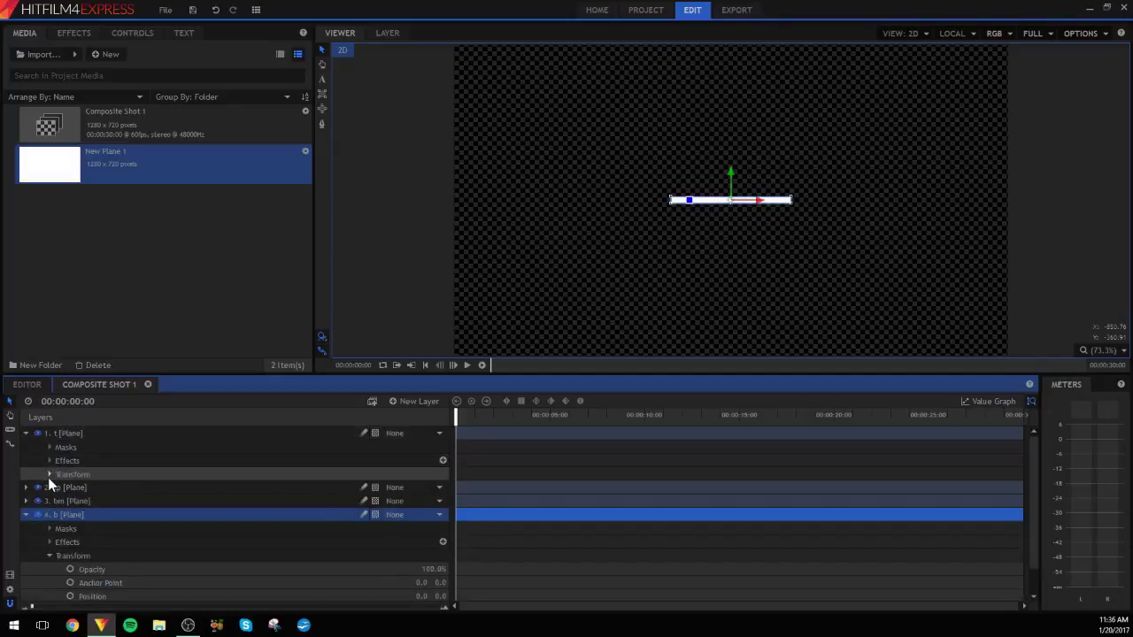
click(48, 476)
scroll(170, 509, down, 1)
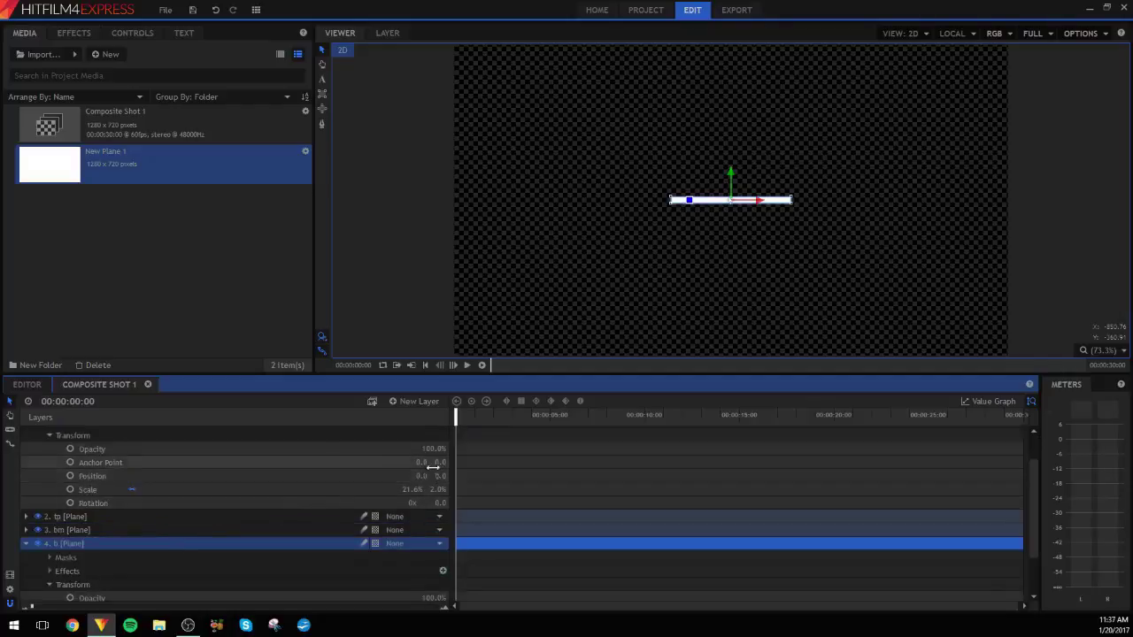
click(434, 503)
text(90)
key(Return)
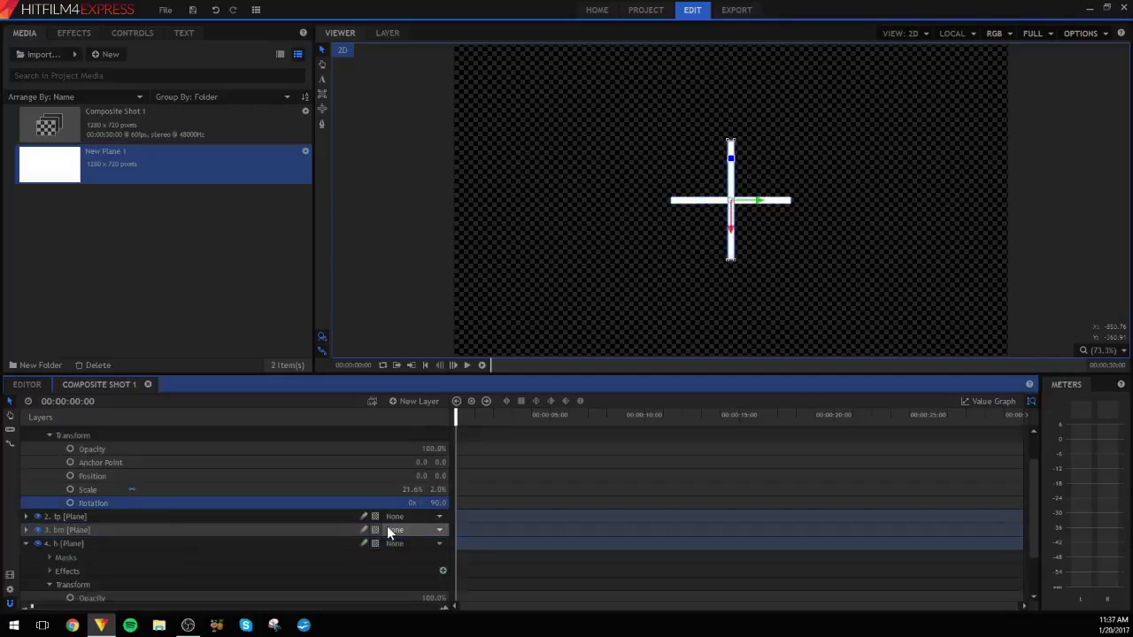
Step: Set layer b's Rotation to 90° and drag its vertical position downward
scroll(394, 522, down, 3)
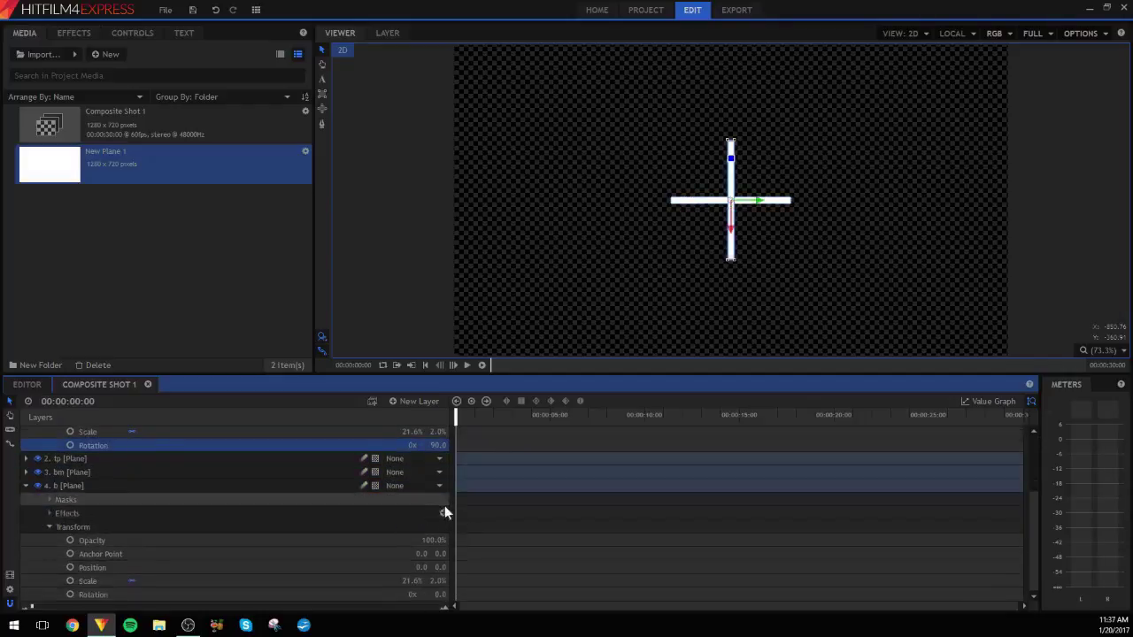
click(440, 567)
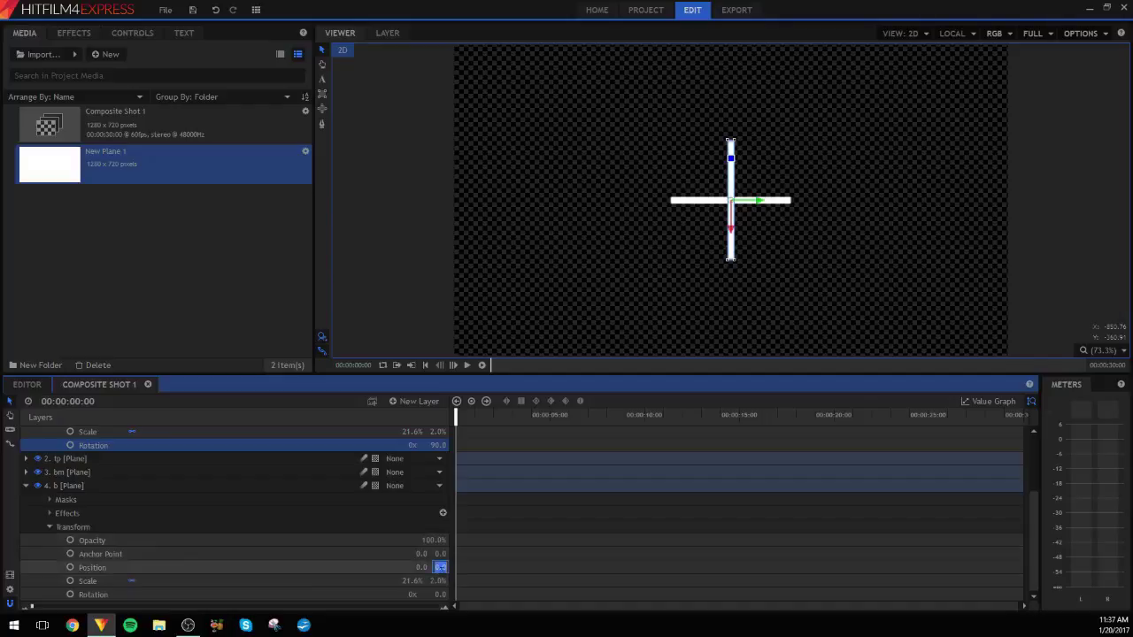
click(443, 594)
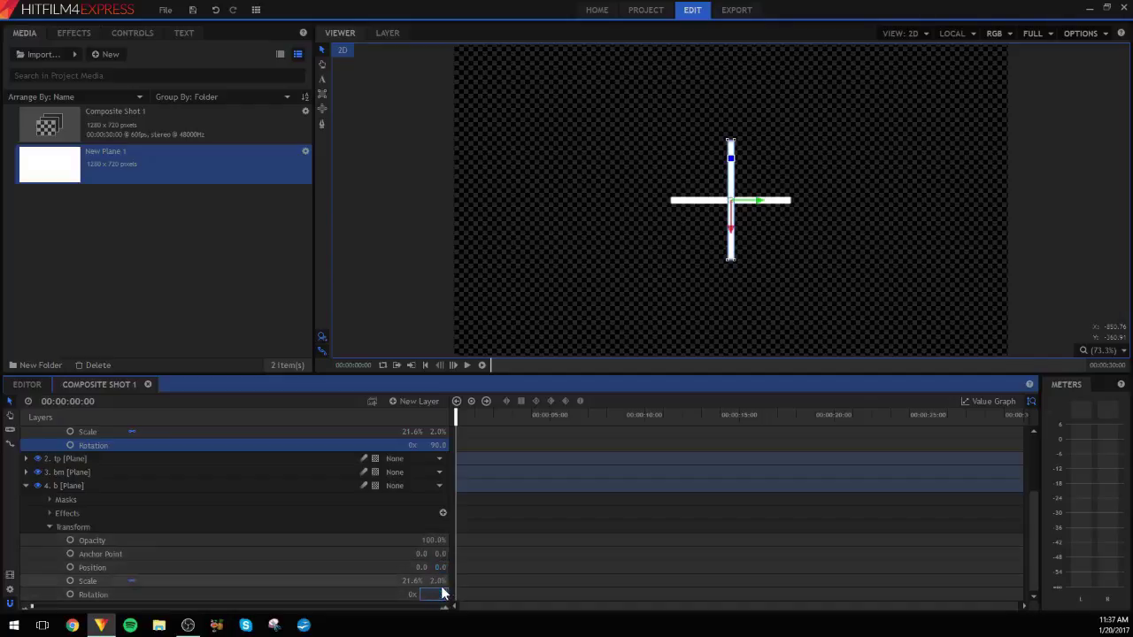
text(90)
key(Return)
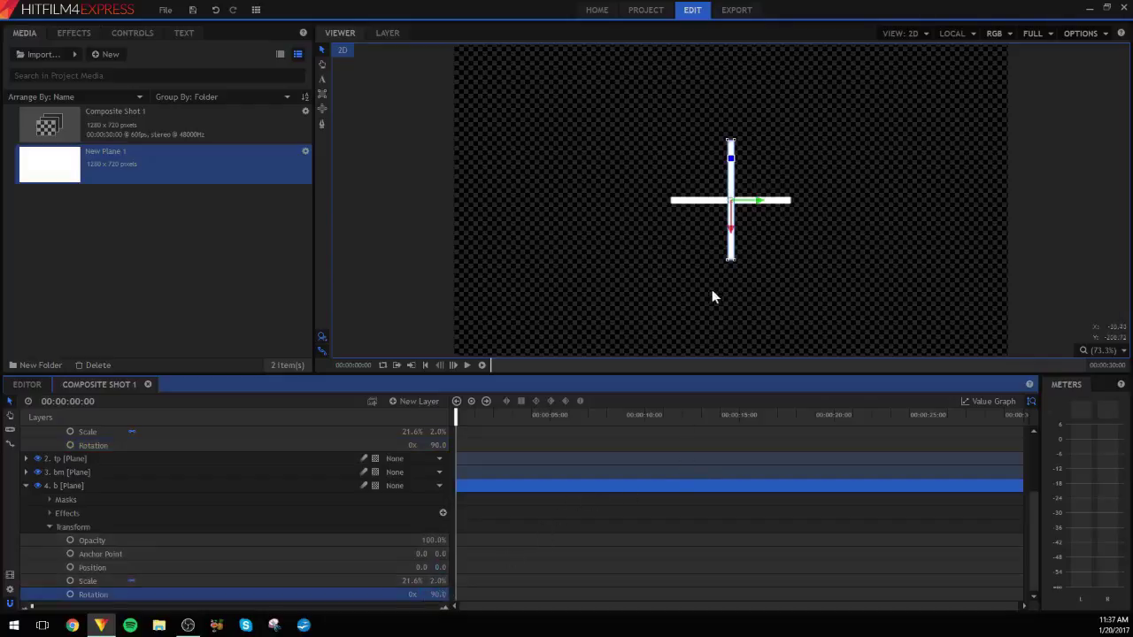
drag(451, 566, 351, 567)
Step: Set layer b's vertical position to -150 and layer t's to 150
click(436, 566)
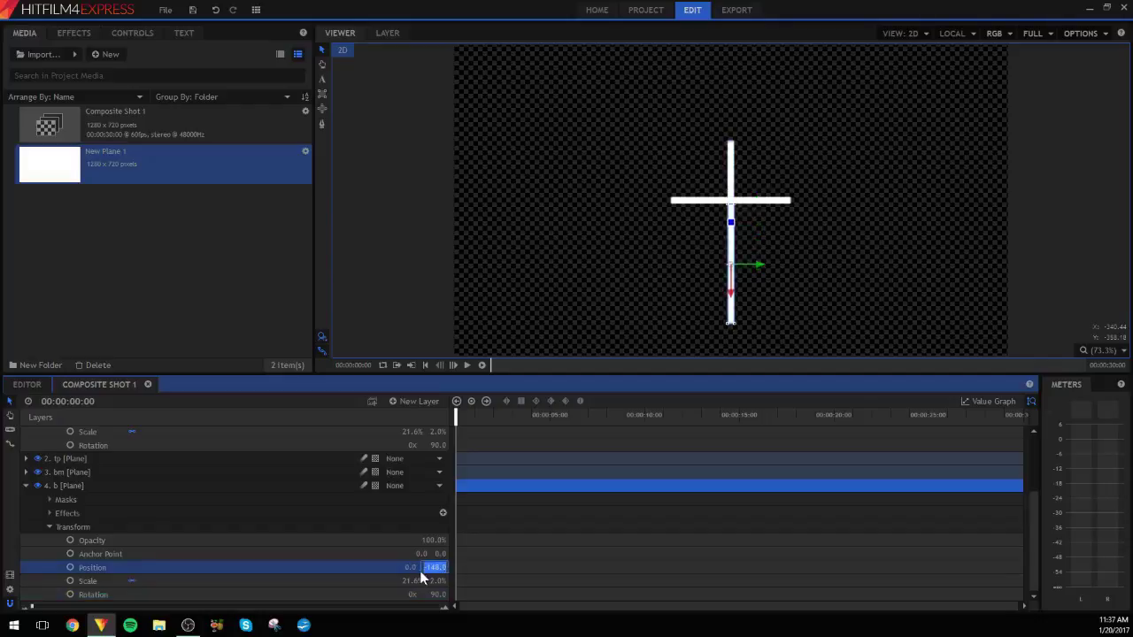
key(Return)
scroll(443, 513, up, 2)
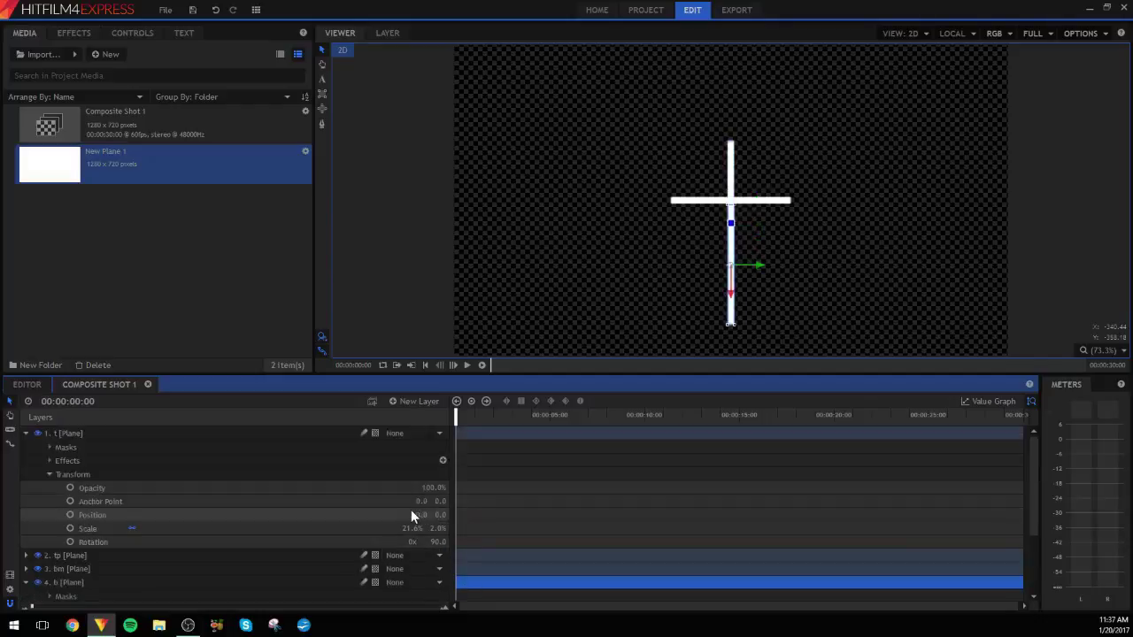
click(424, 515)
text(150)
key(Return)
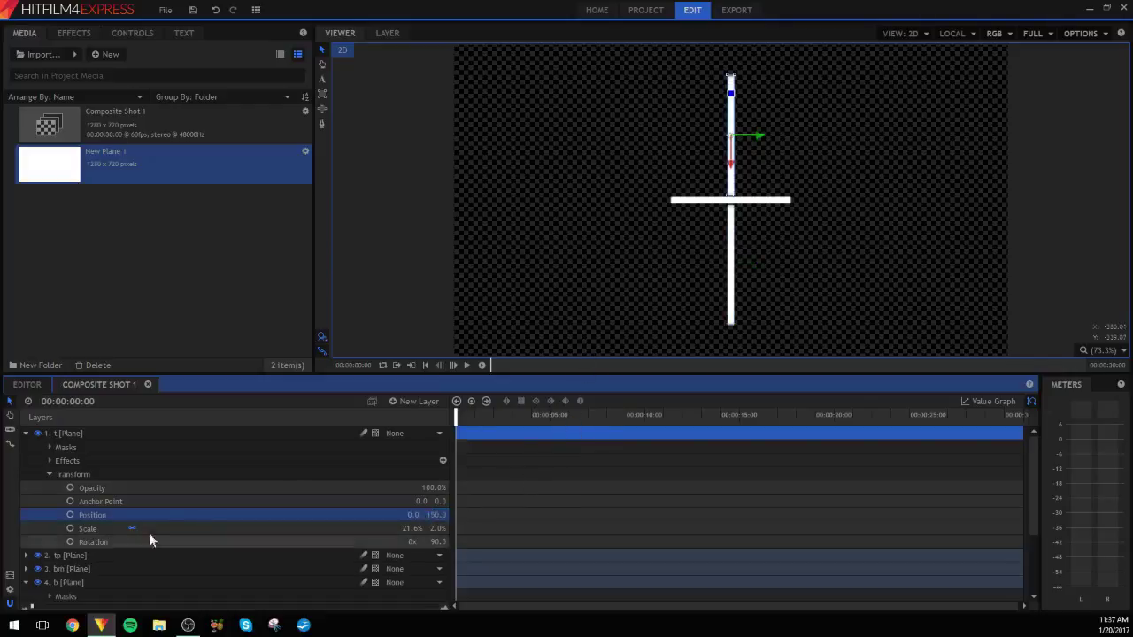
Step: Expand the Transform properties of layers tp and bm
scroll(336, 503, down, 3)
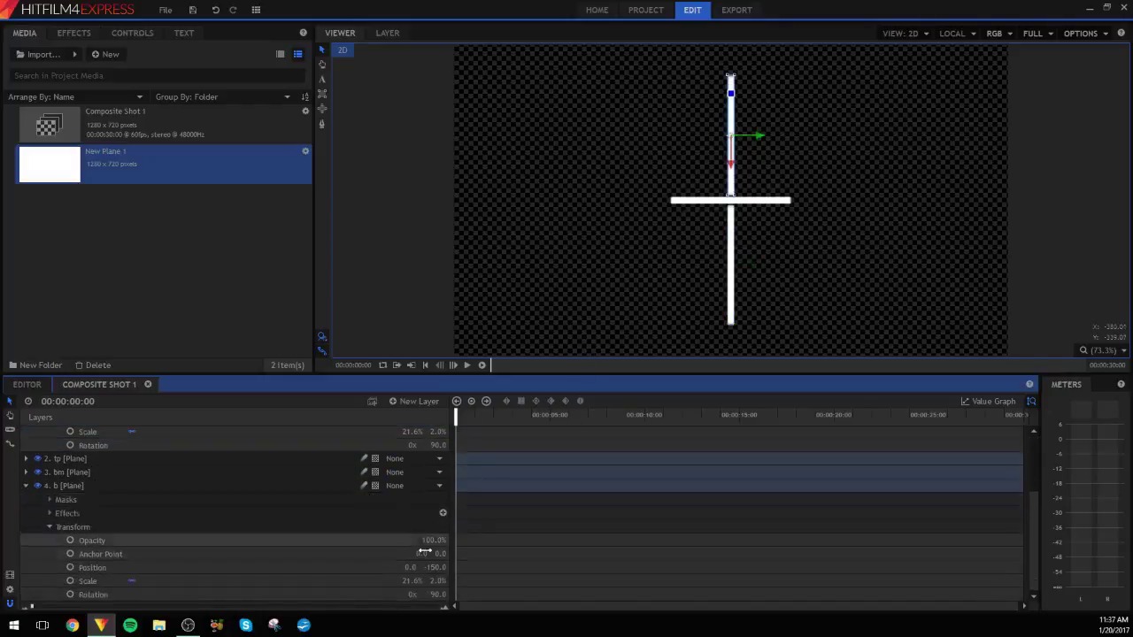
scroll(373, 542, up, 1)
click(24, 512)
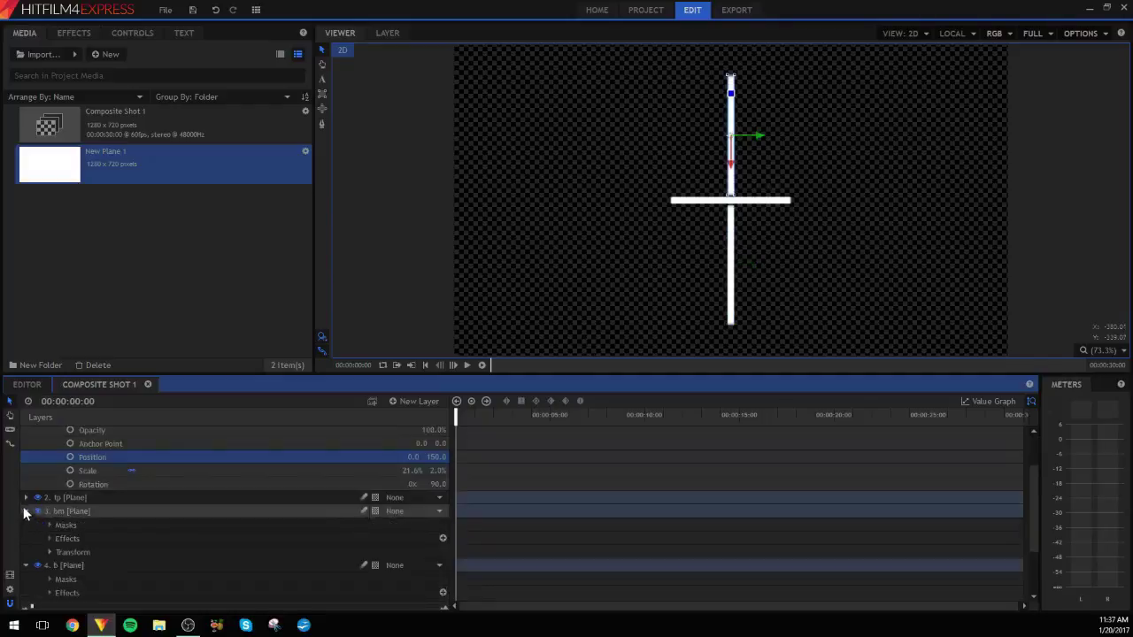
click(26, 499)
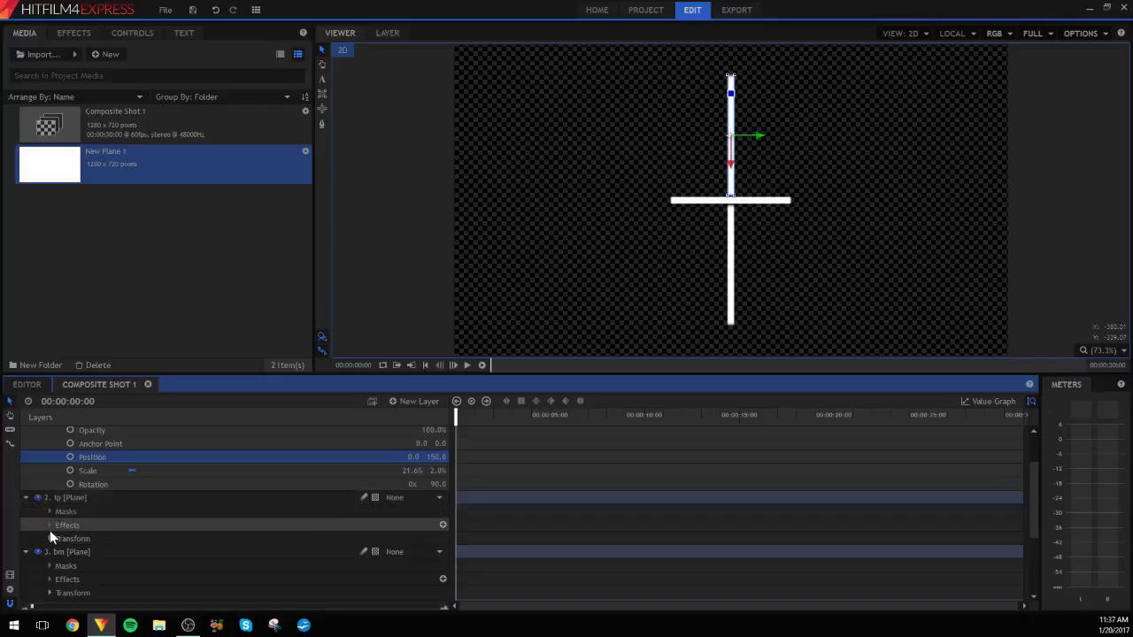
click(49, 537)
scroll(49, 537, down, 2)
click(50, 537)
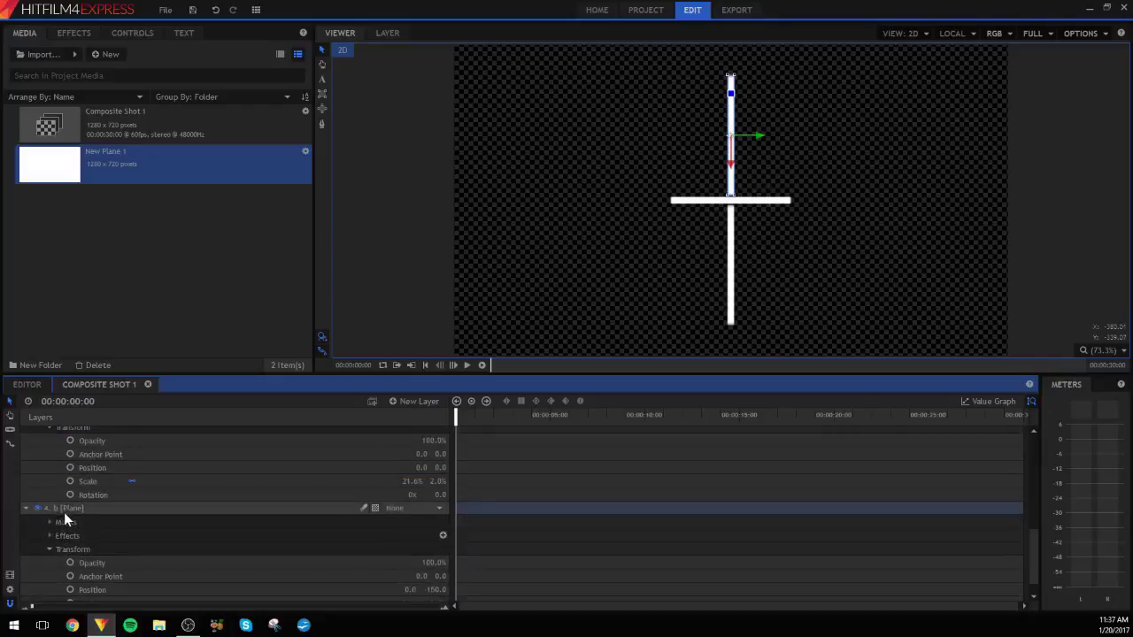
scroll(265, 482, down, 3)
Step: Set bm's Position X to 150 and tp's to -150 to complete the crosshair
click(422, 468)
key(BackSpace)
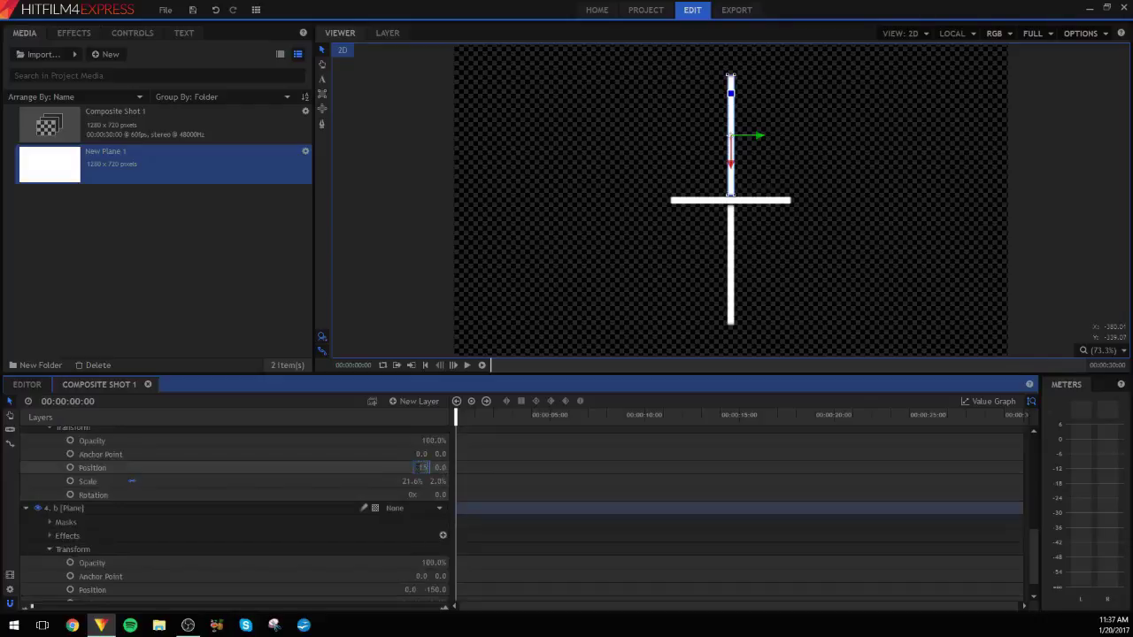
key(Return)
scroll(416, 469, up, 3)
click(423, 464)
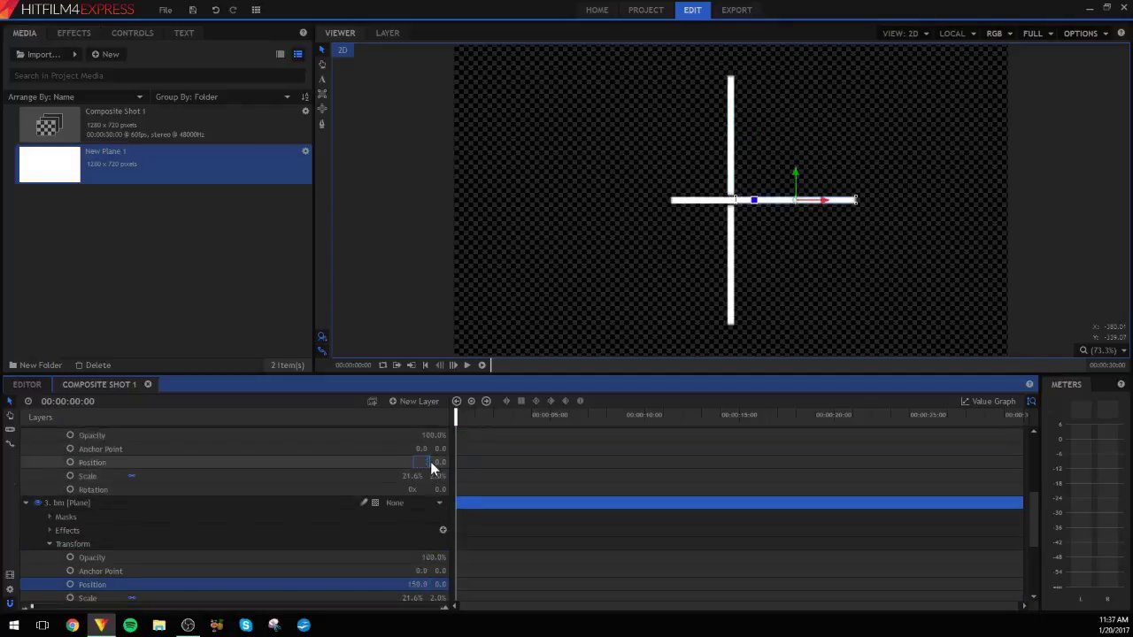
text(150)
key(Return)
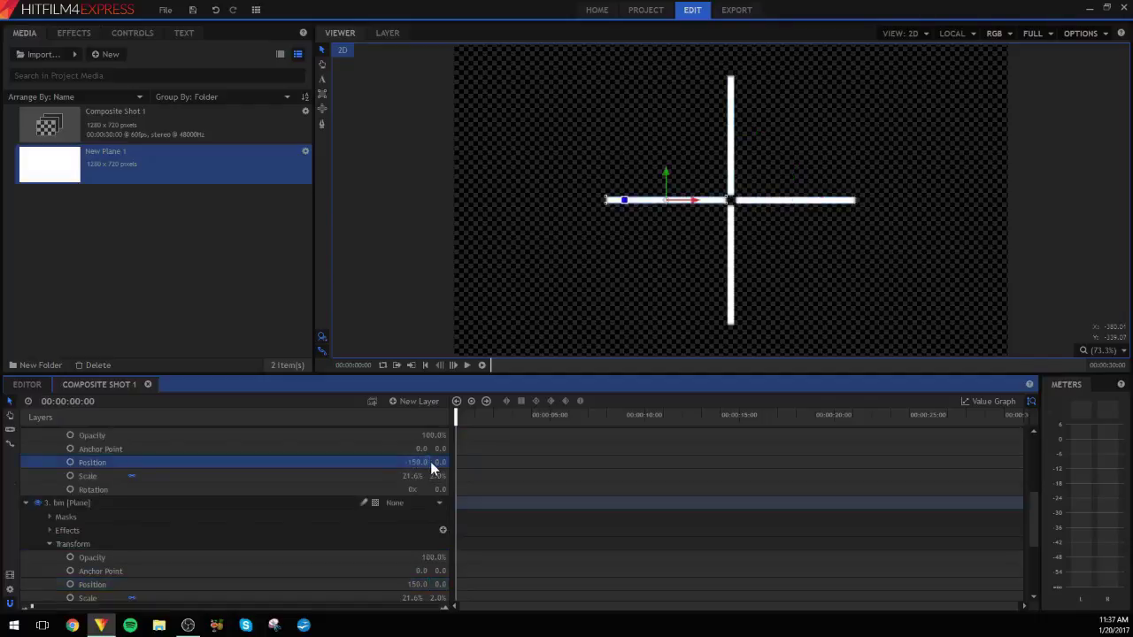
click(648, 347)
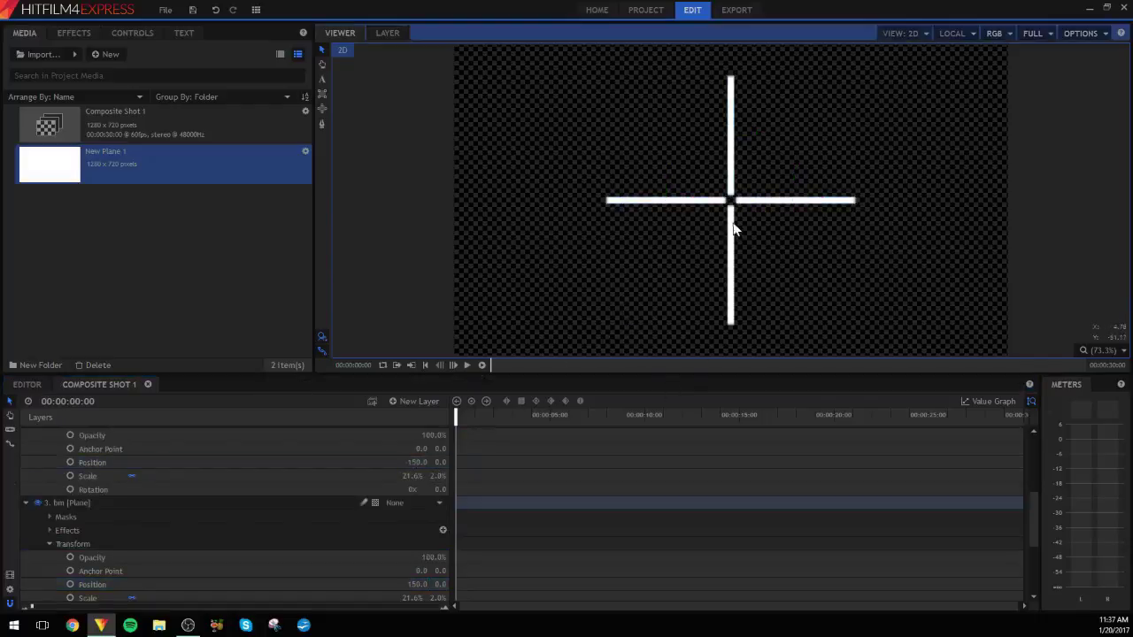
Step: Set the viewer zoom to Fit
scroll(729, 263, up, 2)
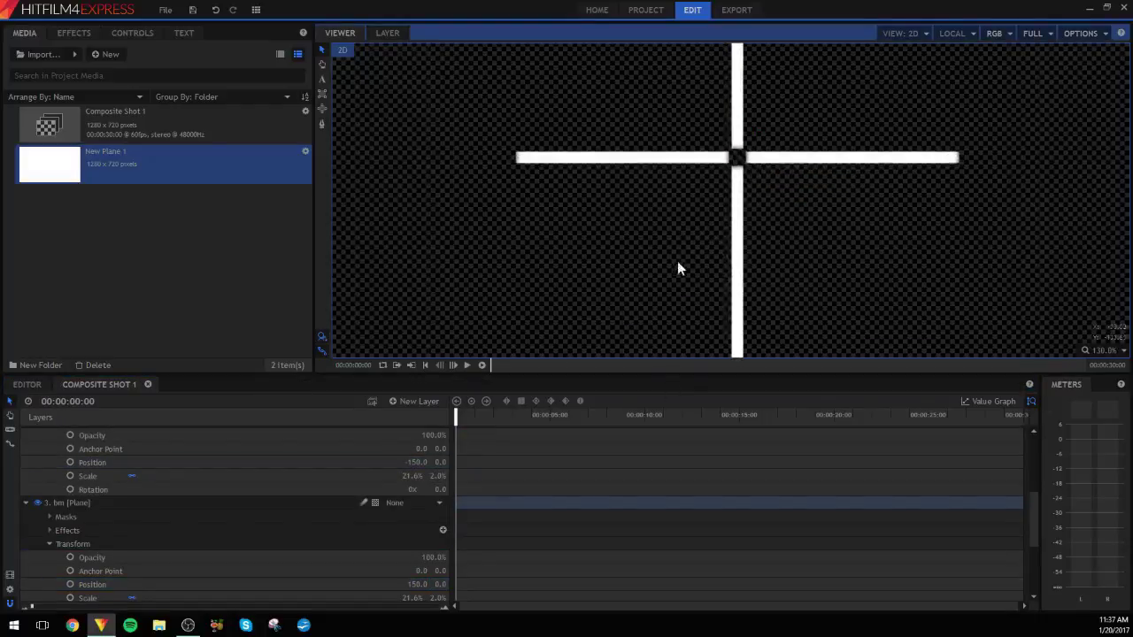
scroll(681, 239, down, 2)
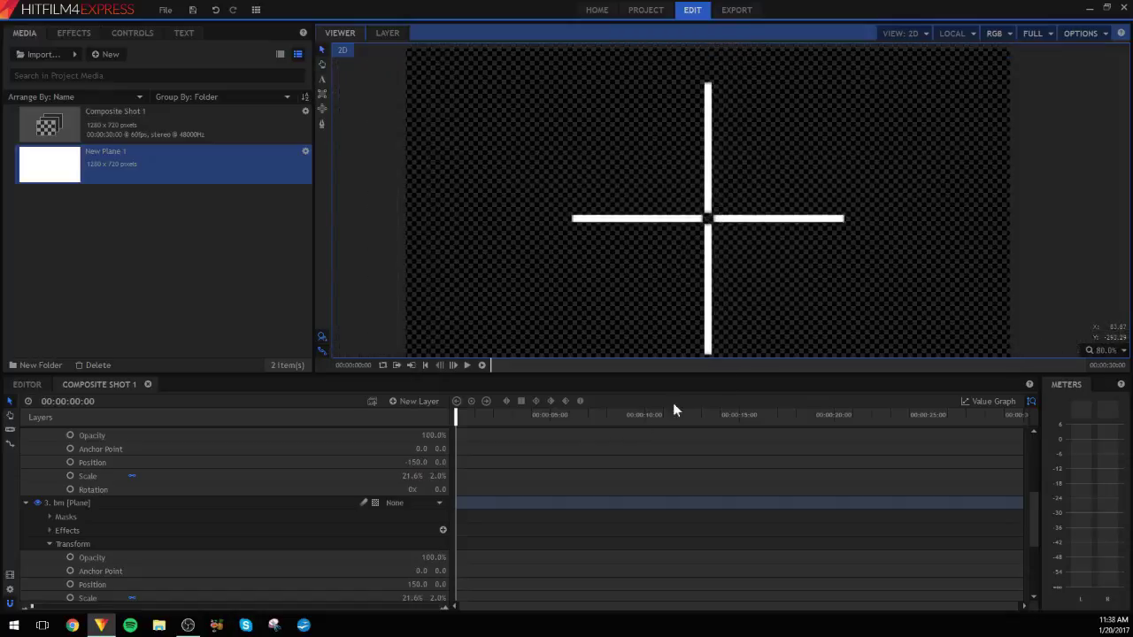
click(1121, 351)
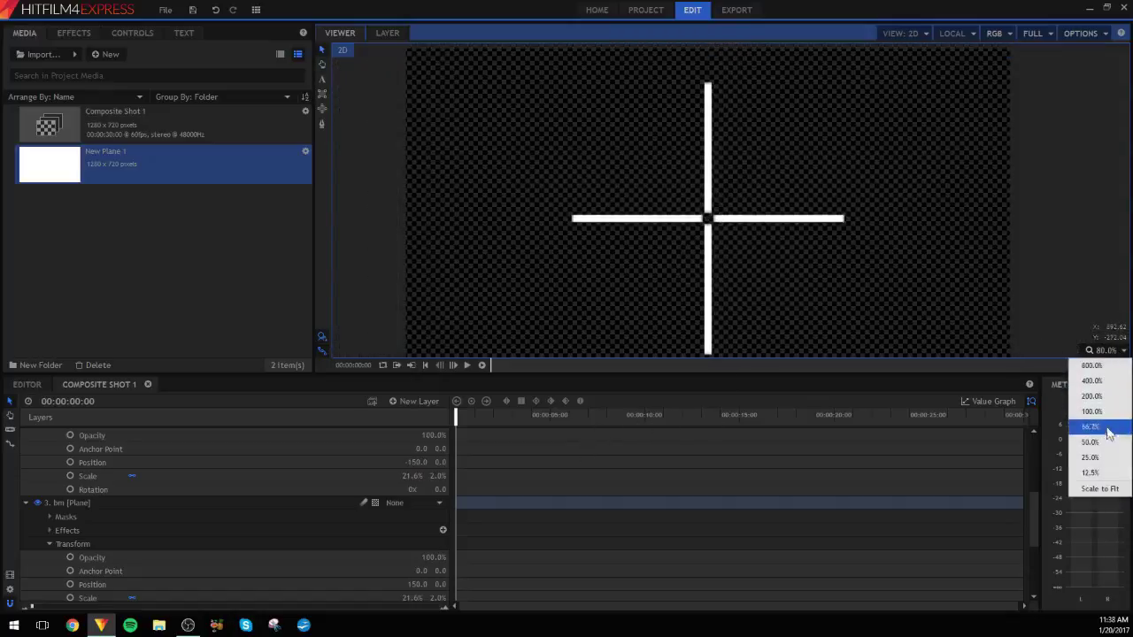
click(1105, 483)
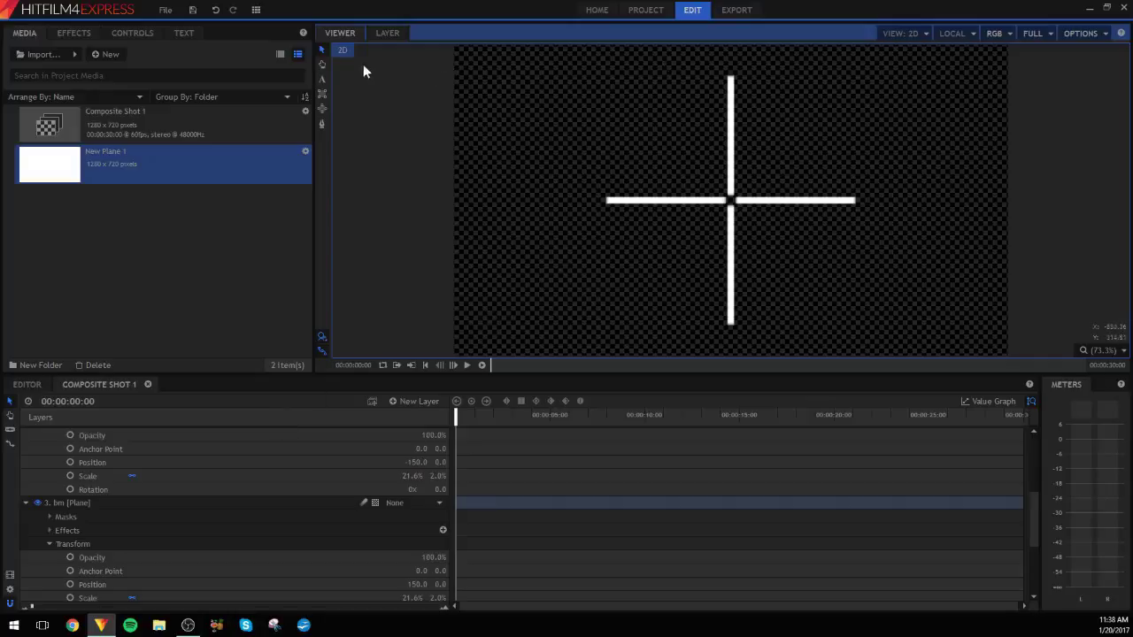
Step: Select layer b and target its Masks group
click(54, 508)
scroll(54, 507, down, 3)
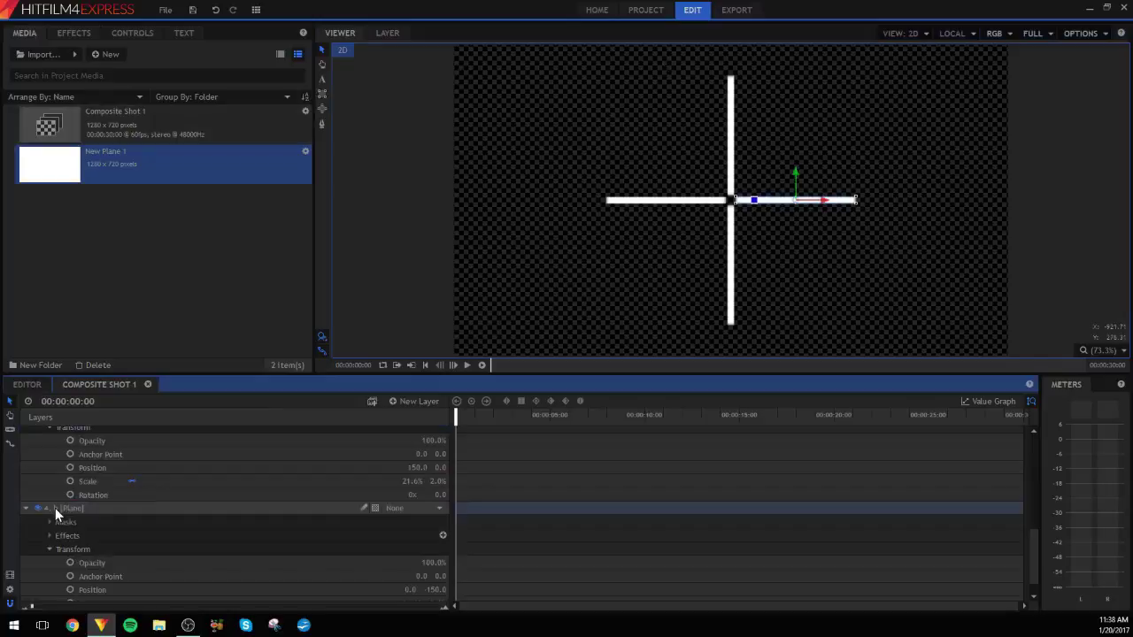
click(79, 488)
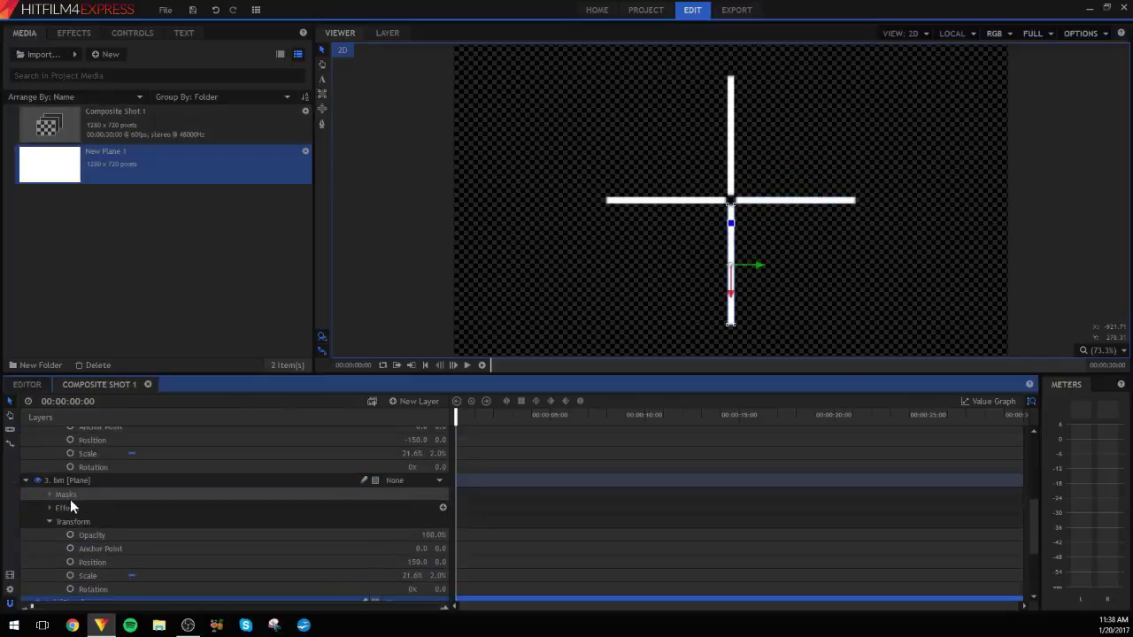
click(93, 500)
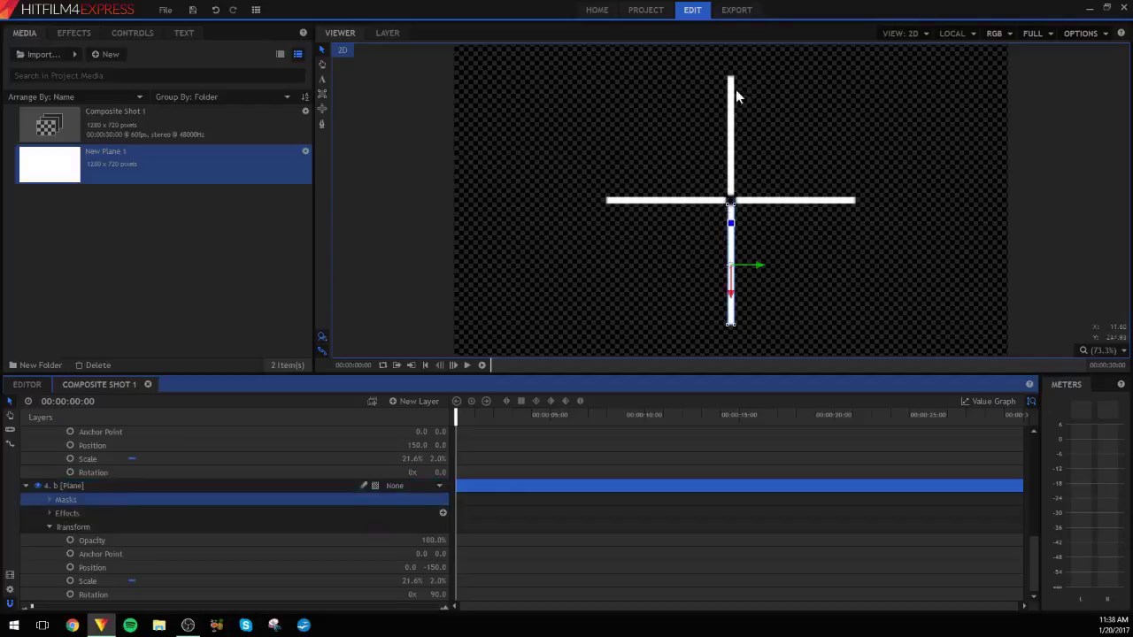
scroll(490, 115, up, 2)
Step: Draw a rectangle mask over the bottom bar on layer b
click(324, 93)
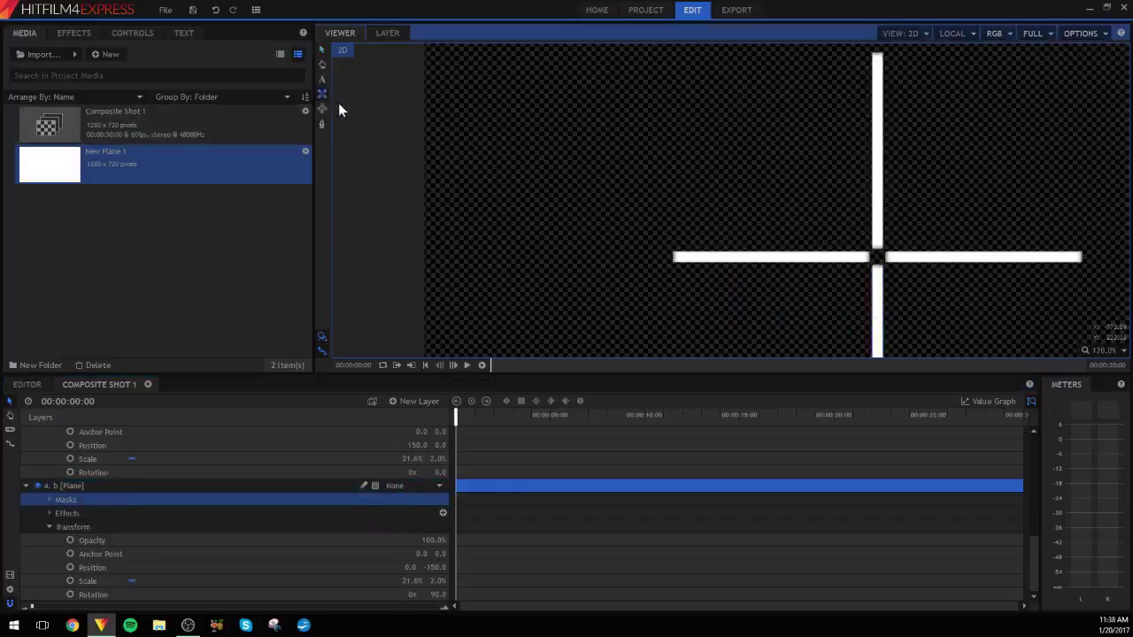
scroll(493, 181, down, 1)
scroll(729, 329, down, 1)
drag(729, 329, 583, 219)
scroll(628, 219, up, 3)
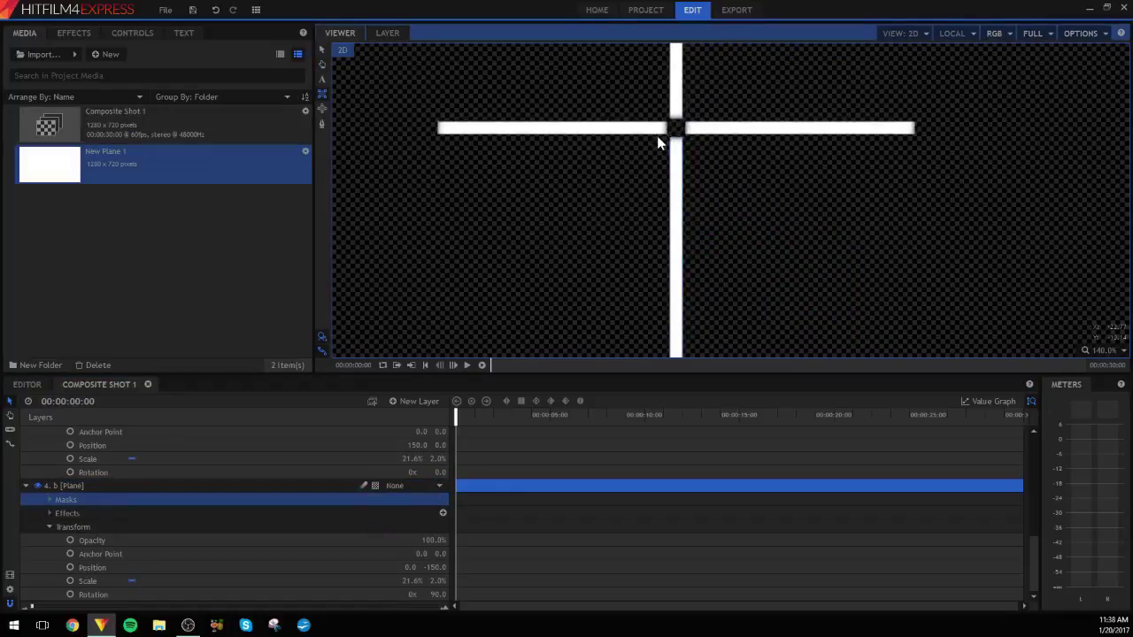
mouse_move(658, 137)
mouse_down()
mouse_move(682, 134)
mouse_move(694, 343)
mouse_up()
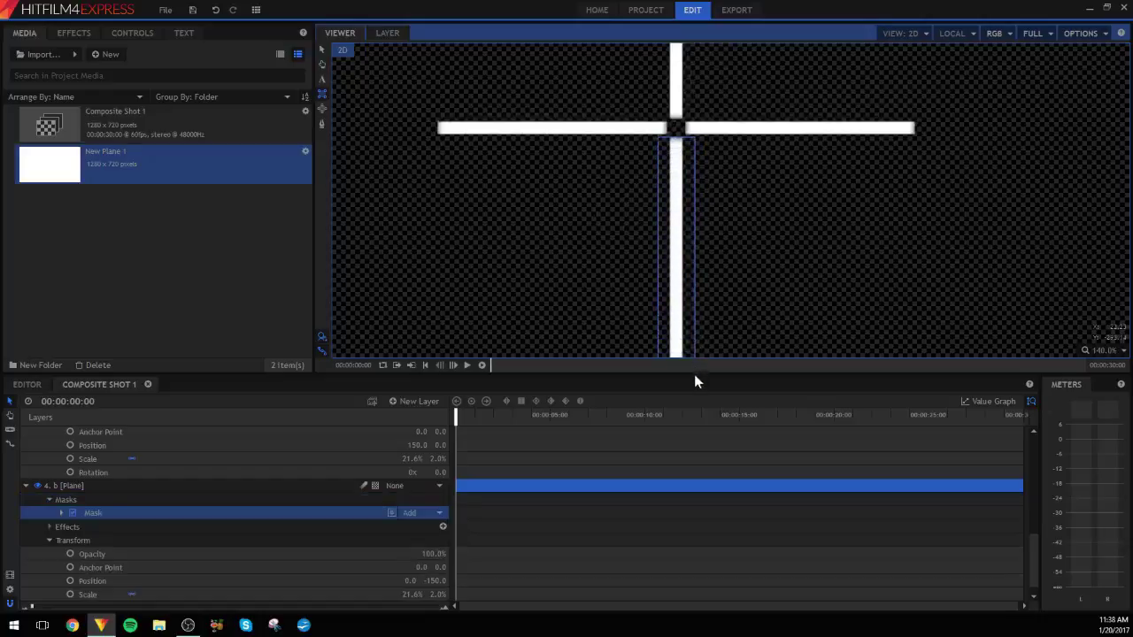
scroll(678, 346, down, 1)
mouse_move(776, 296)
mouse_down()
mouse_move(775, 281)
mouse_move(770, 298)
mouse_up()
drag(598, 239, 600, 286)
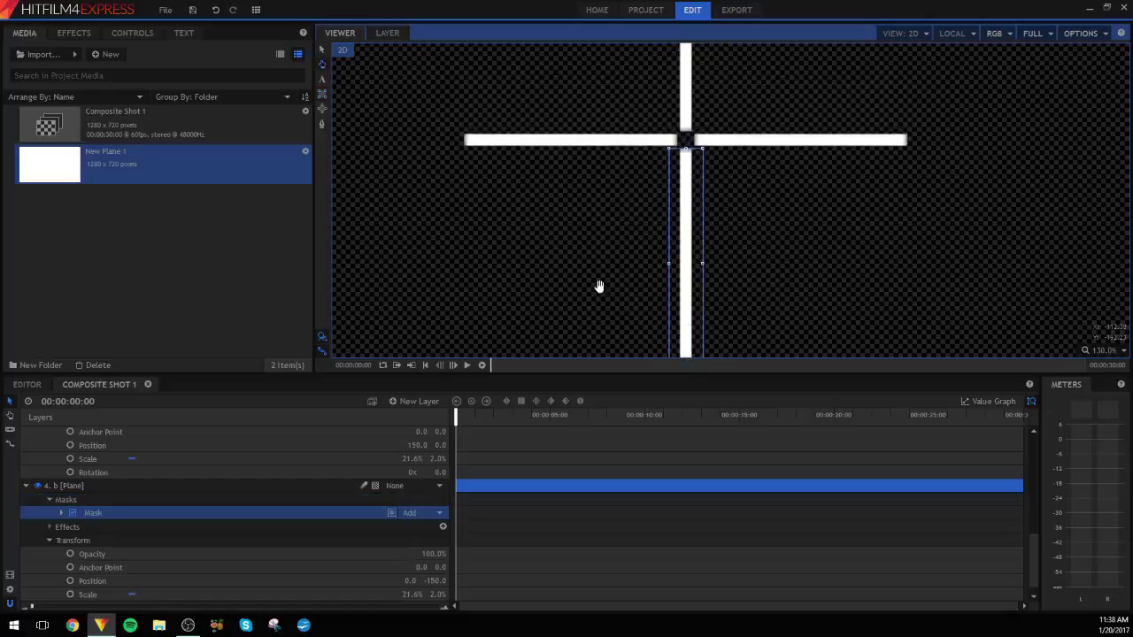
Step: Shift layer b's mask Position X to -1447, hiding the bottom bar
click(62, 514)
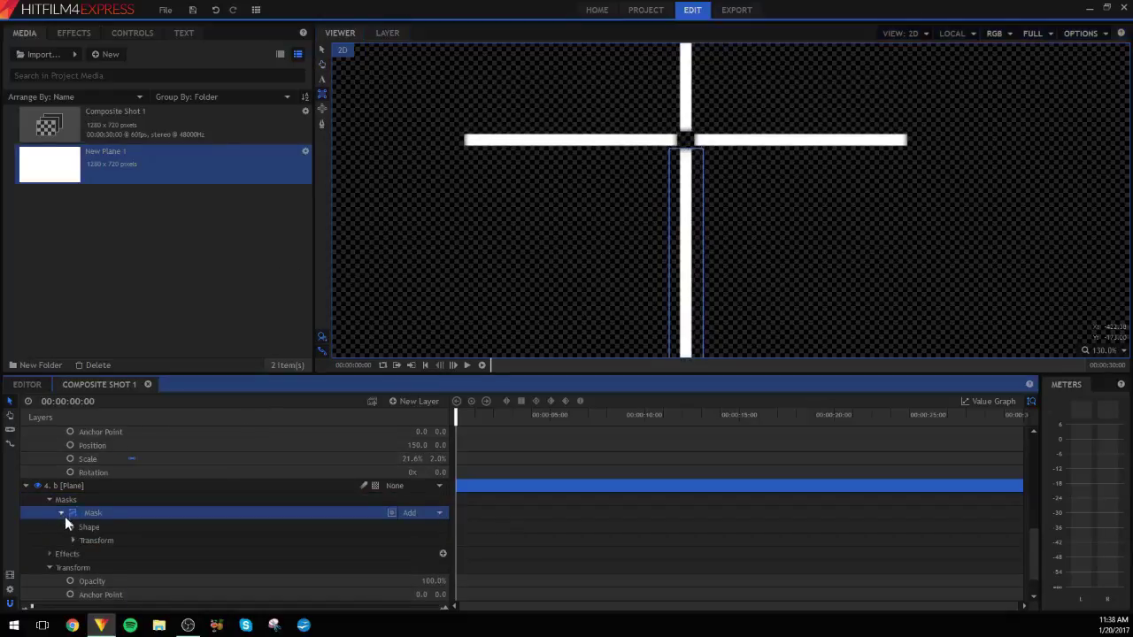
click(74, 540)
scroll(399, 571, down, 1)
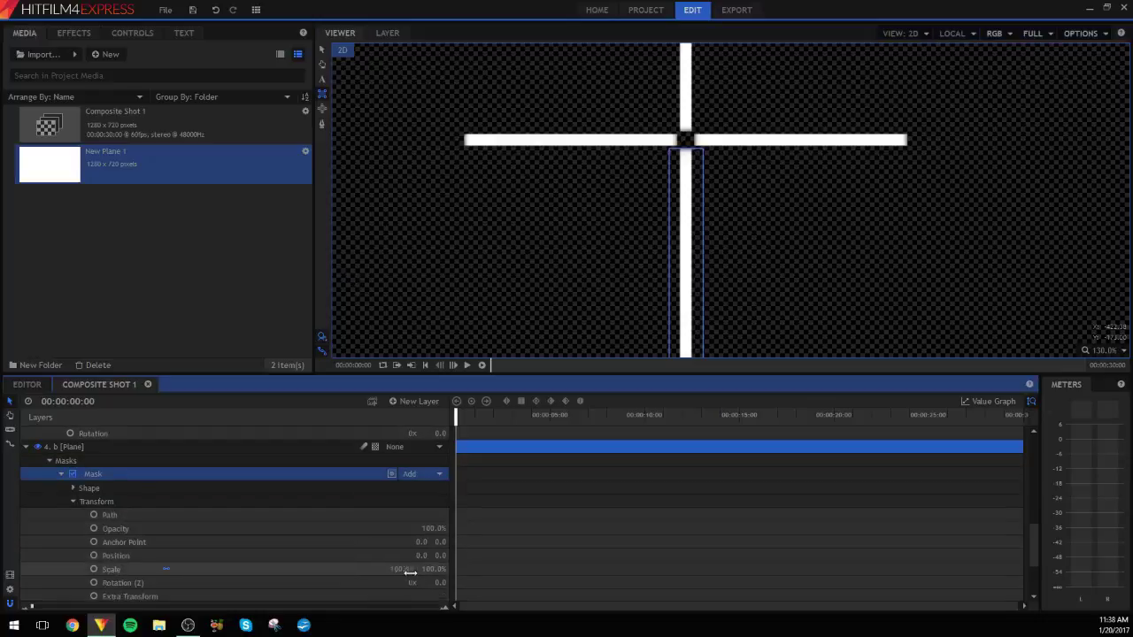
drag(440, 557, 390, 556)
scroll(857, 295, down, 1)
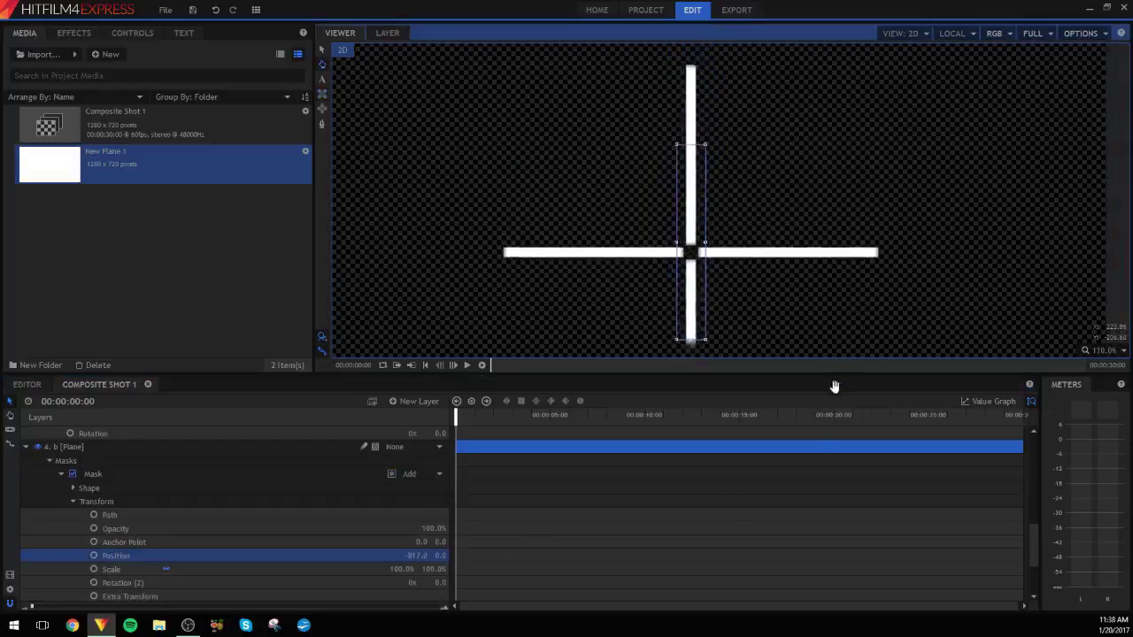
drag(416, 554, 400, 555)
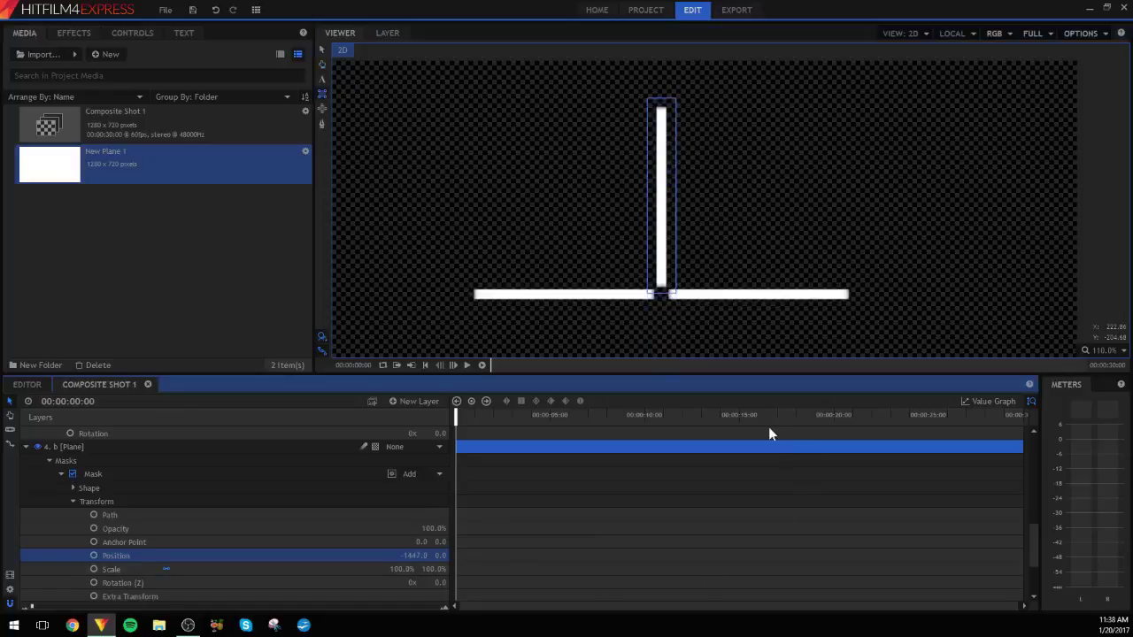
scroll(111, 539, up, 3)
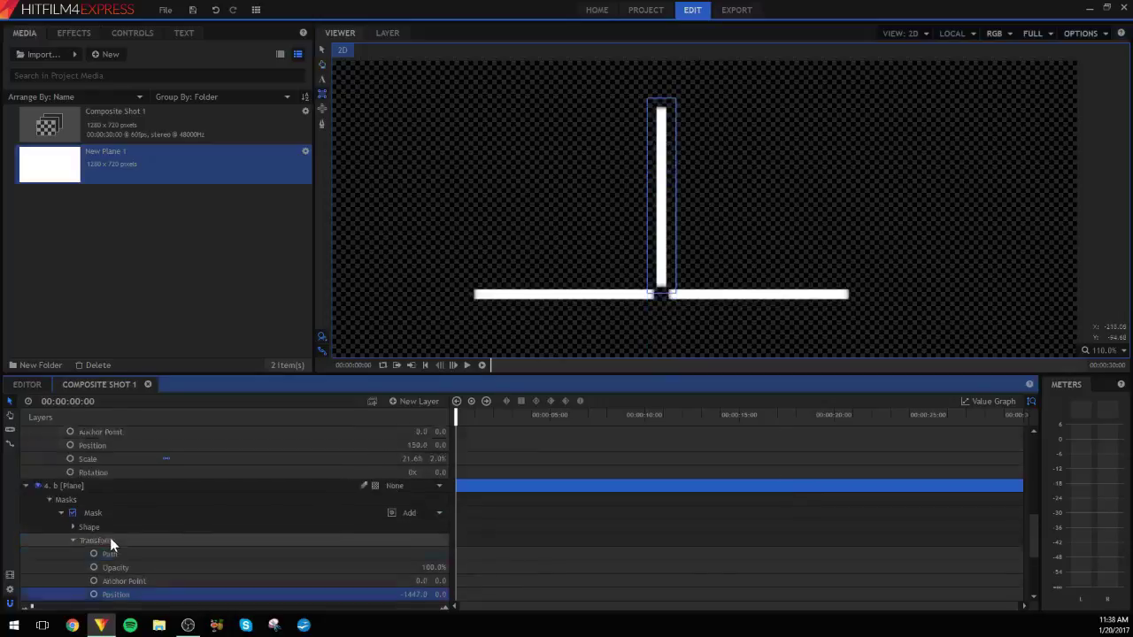
scroll(91, 518, up, 1)
click(65, 443)
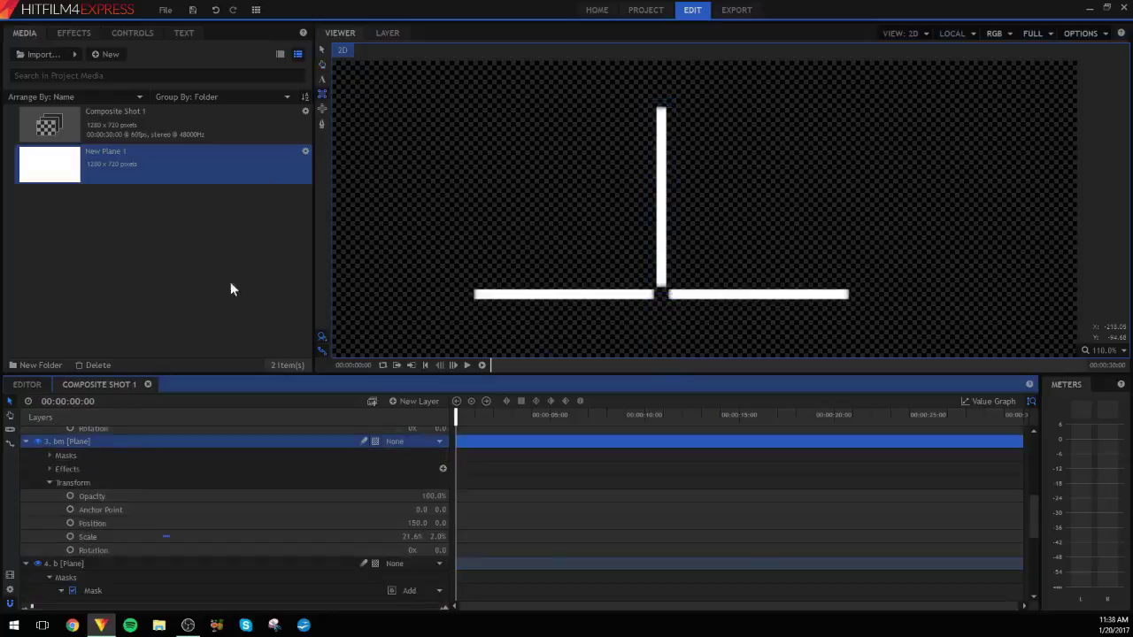
Step: Draw a rectangle mask on layer bm and slide its Position X to about -1390
click(324, 53)
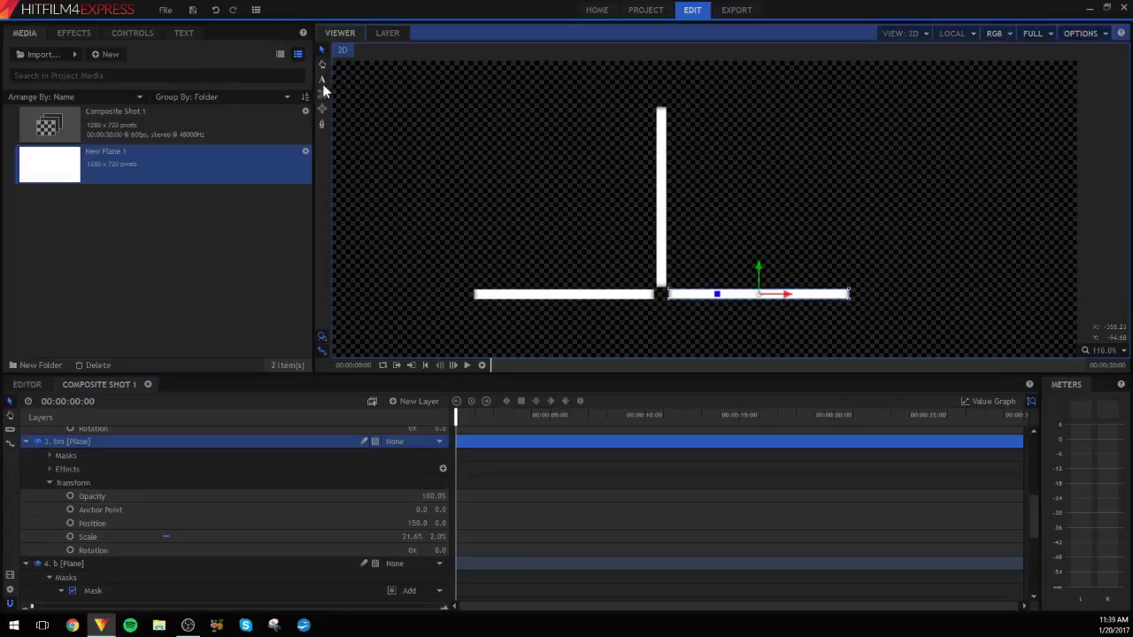
click(176, 459)
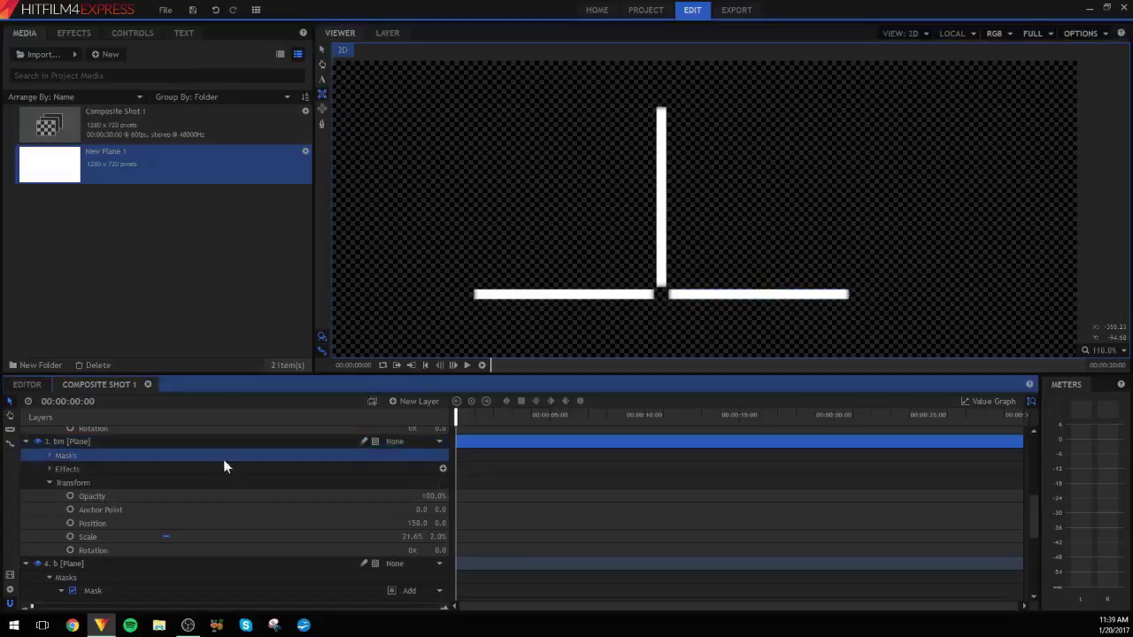
mouse_move(854, 282)
mouse_down()
mouse_move(754, 319)
mouse_move(663, 315)
mouse_up()
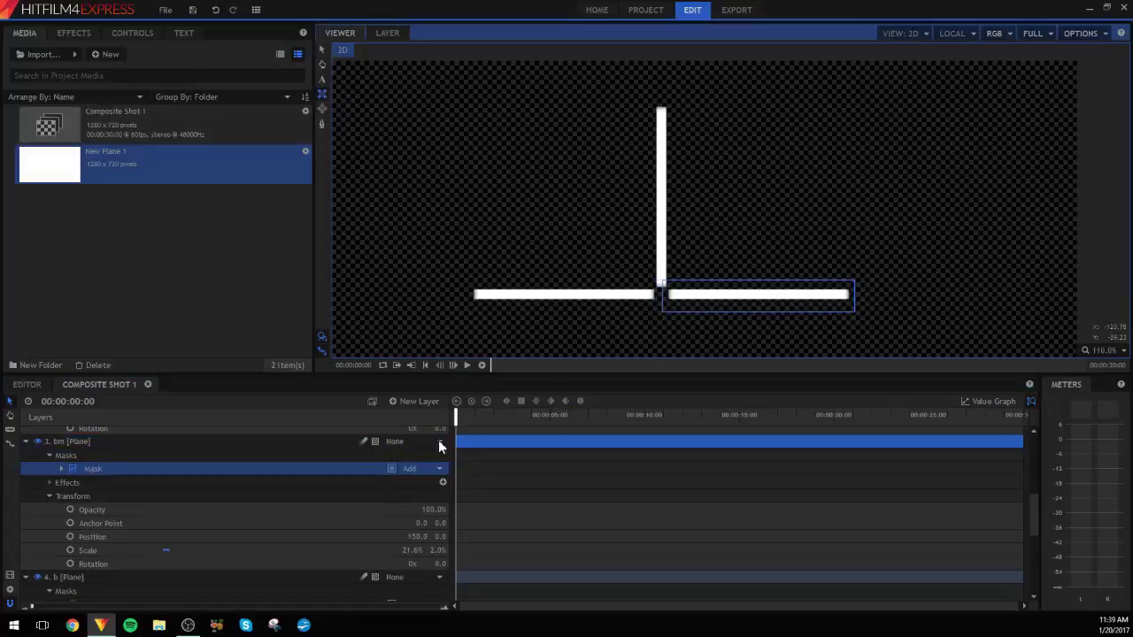
click(61, 469)
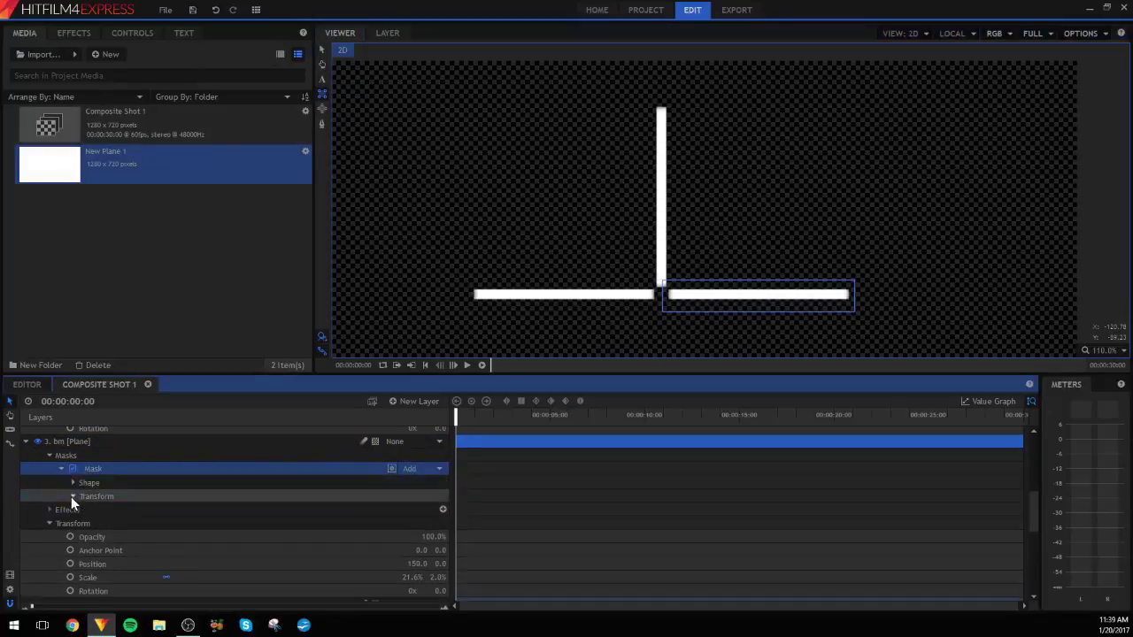
click(72, 496)
mouse_move(430, 554)
mouse_down()
mouse_move(452, 554)
mouse_move(420, 549)
mouse_up()
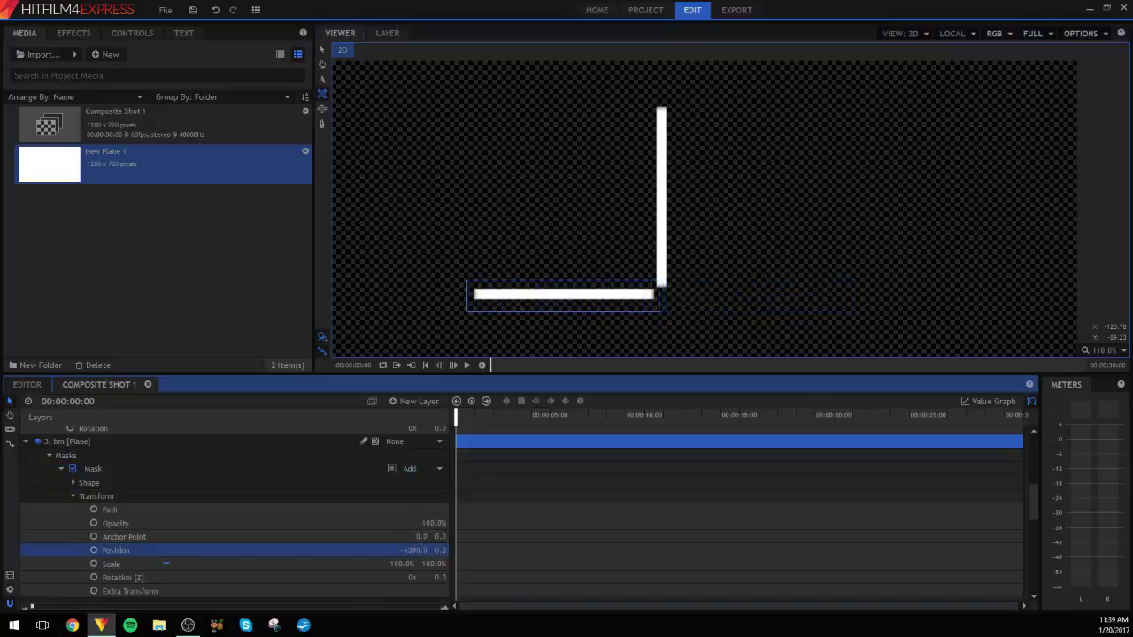
scroll(122, 474, up, 4)
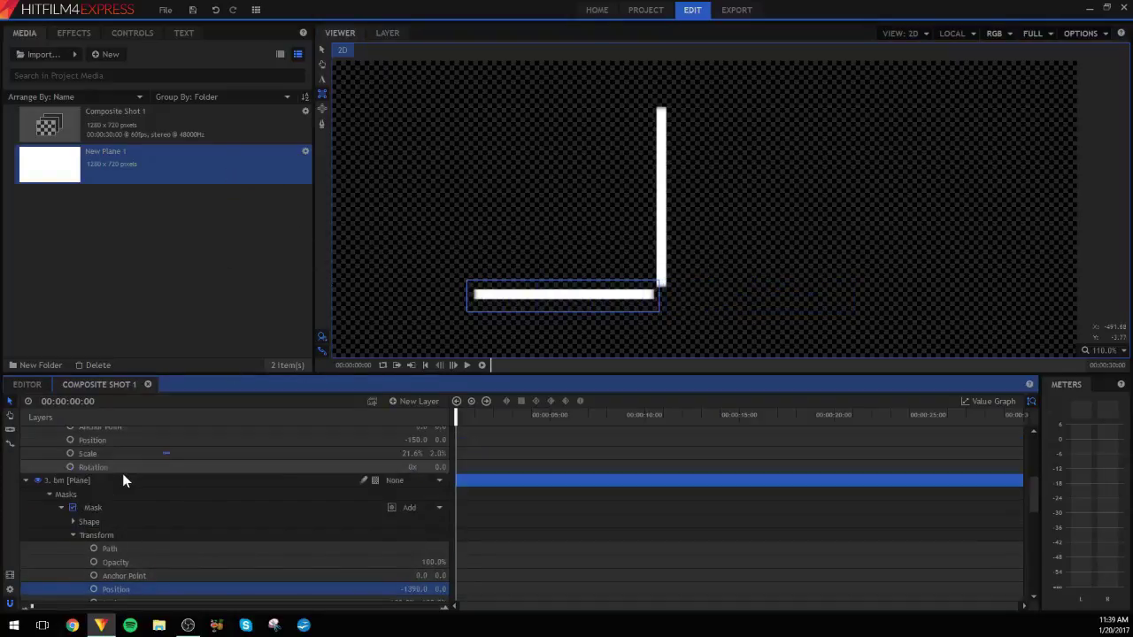
click(72, 437)
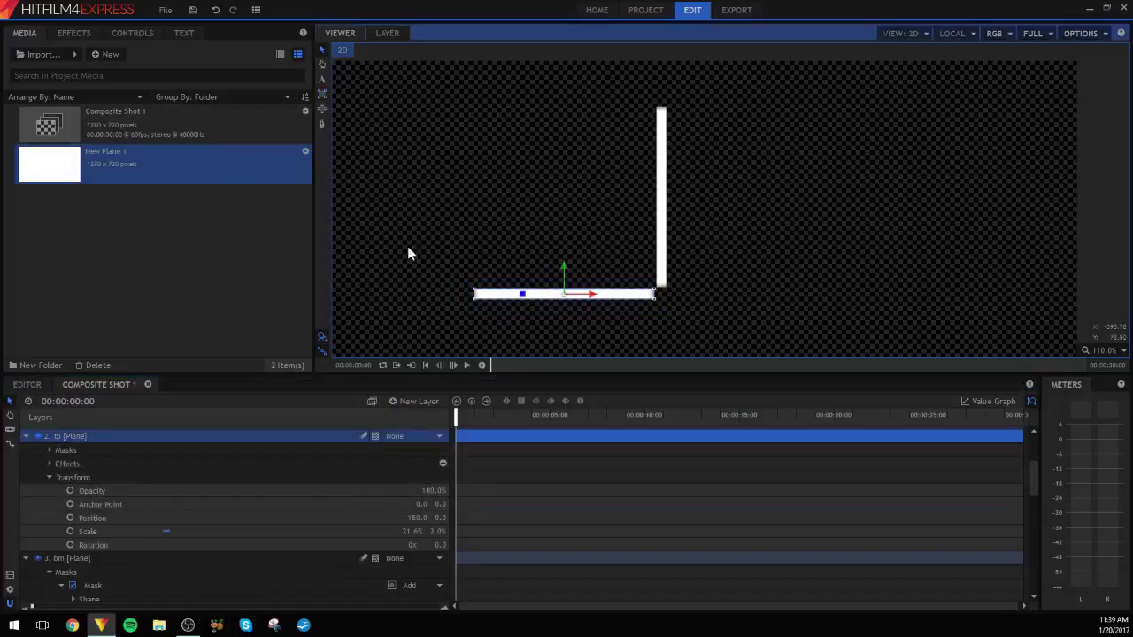
Step: Draw a rectangle mask over tp's left bar and slide its Position X to 1443
click(322, 93)
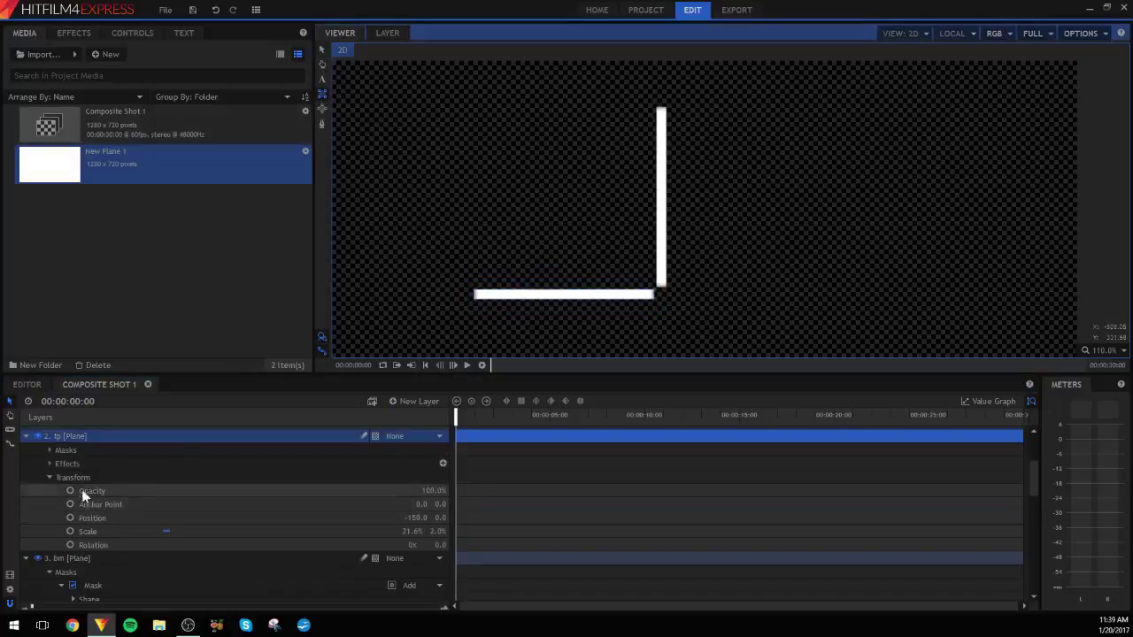
mouse_move(467, 284)
mouse_down()
mouse_move(595, 317)
mouse_move(663, 305)
mouse_up()
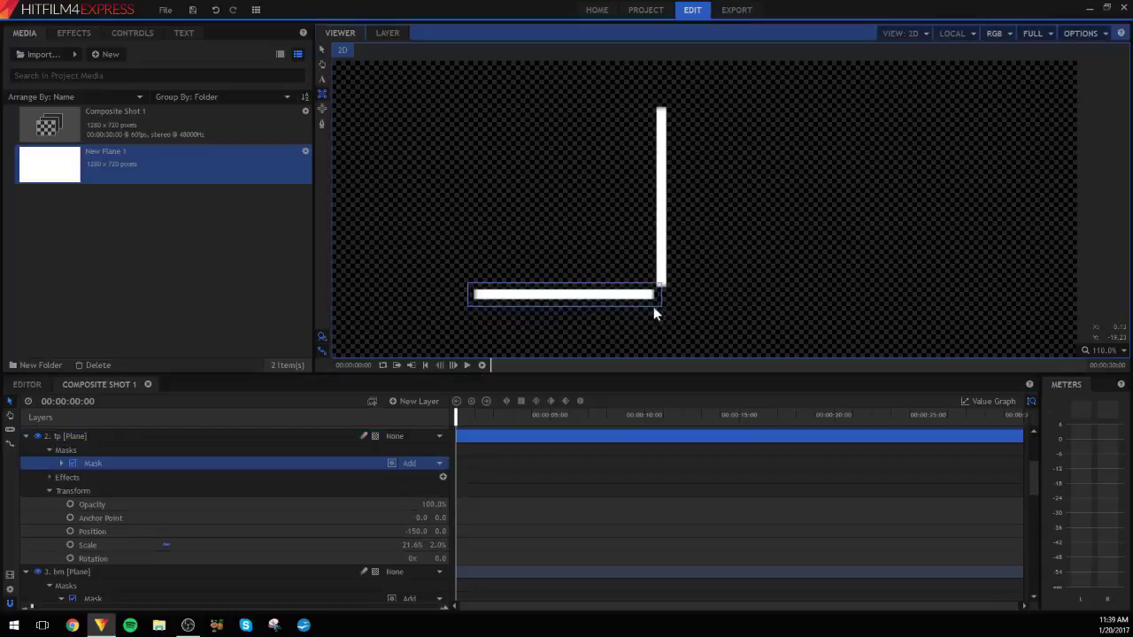
click(59, 462)
click(73, 491)
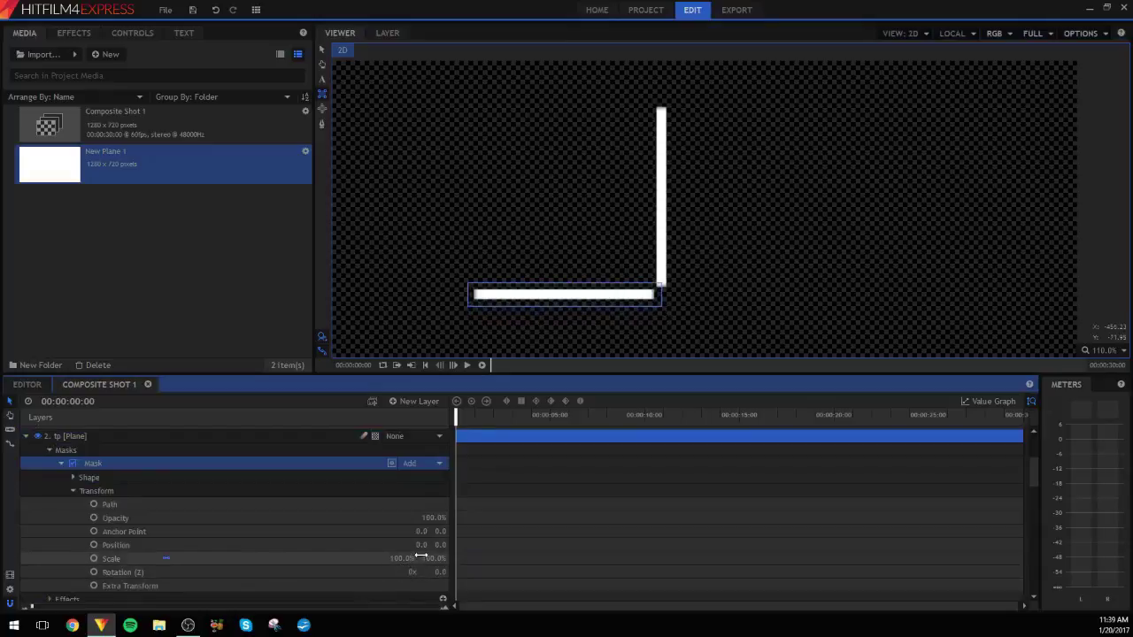
drag(421, 544, 650, 544)
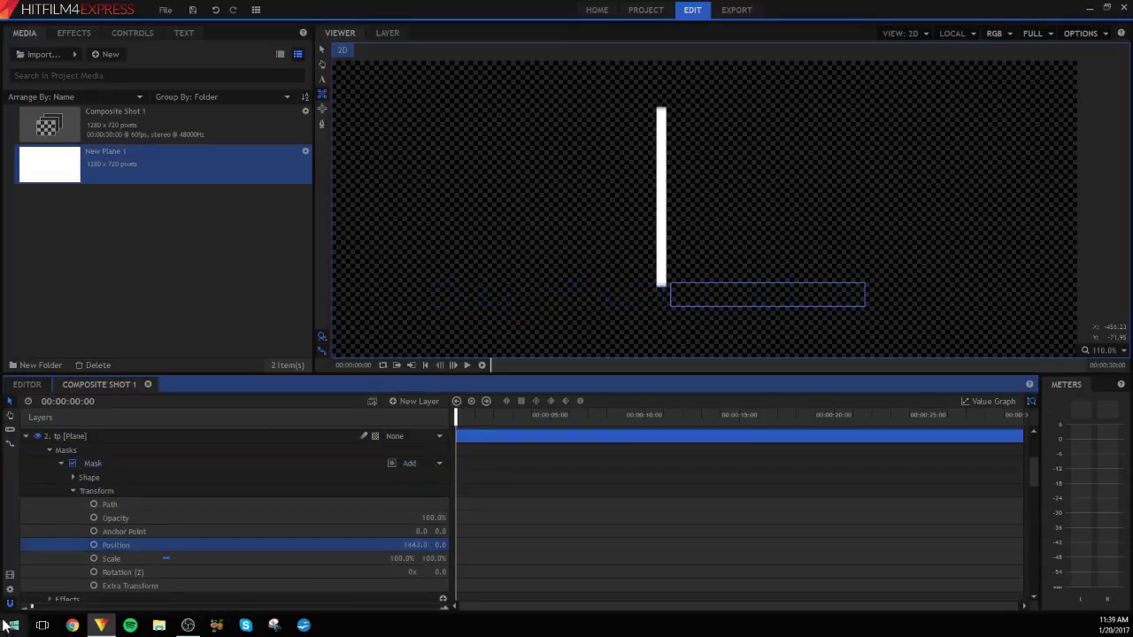
scroll(159, 536, up, 3)
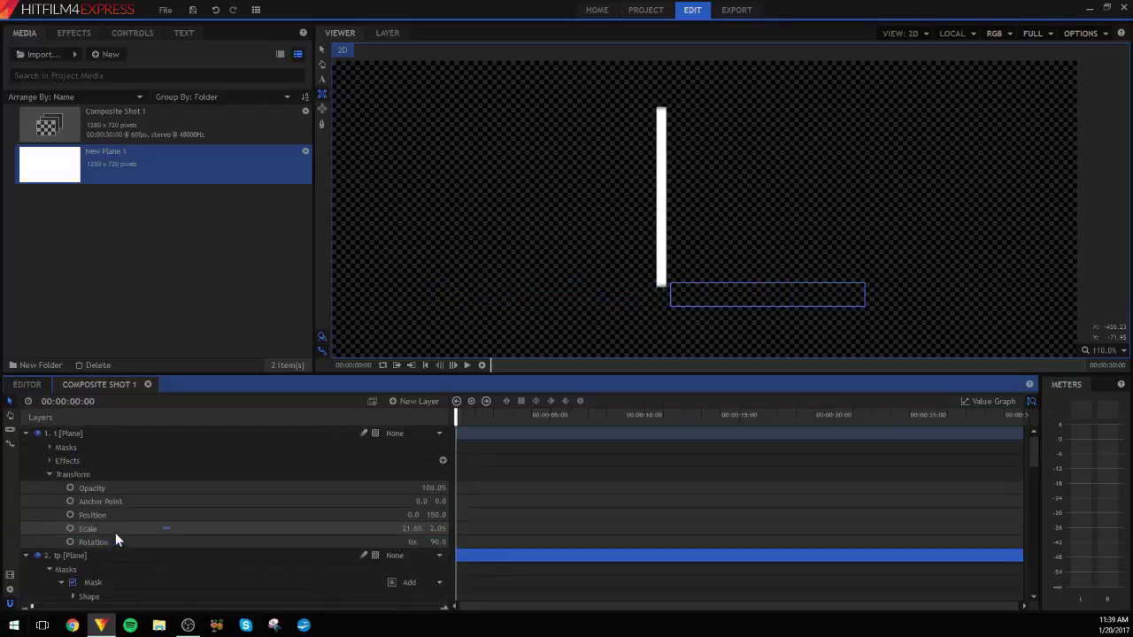
Step: Draw a rectangle mask on layer t's vertical bar and slide its Position X to 1403
click(68, 437)
click(78, 447)
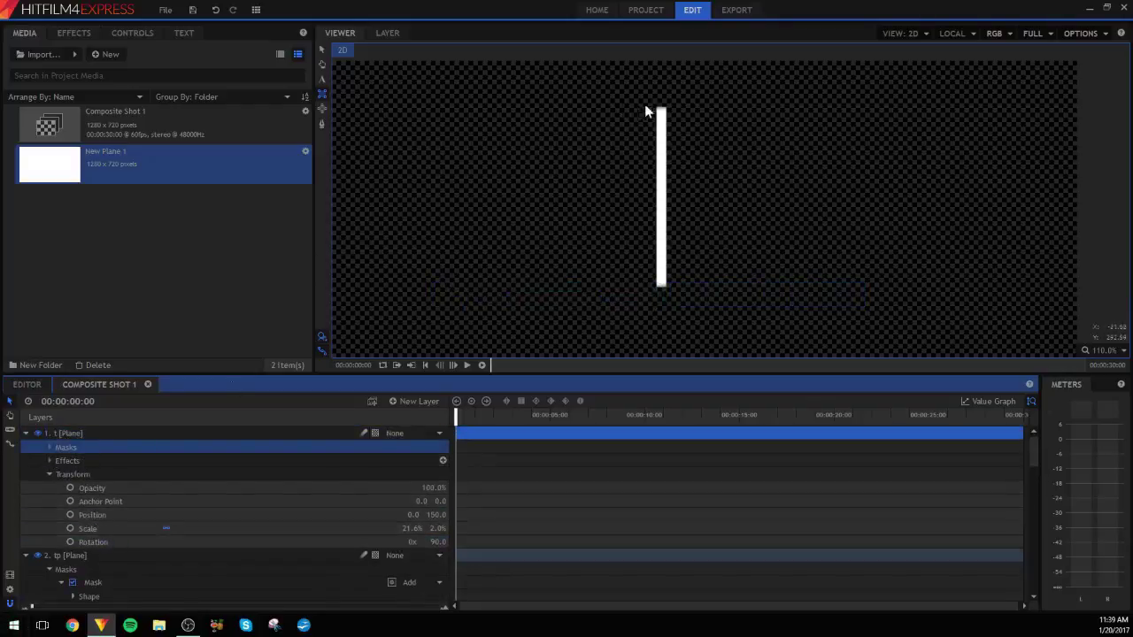
drag(647, 101, 682, 157)
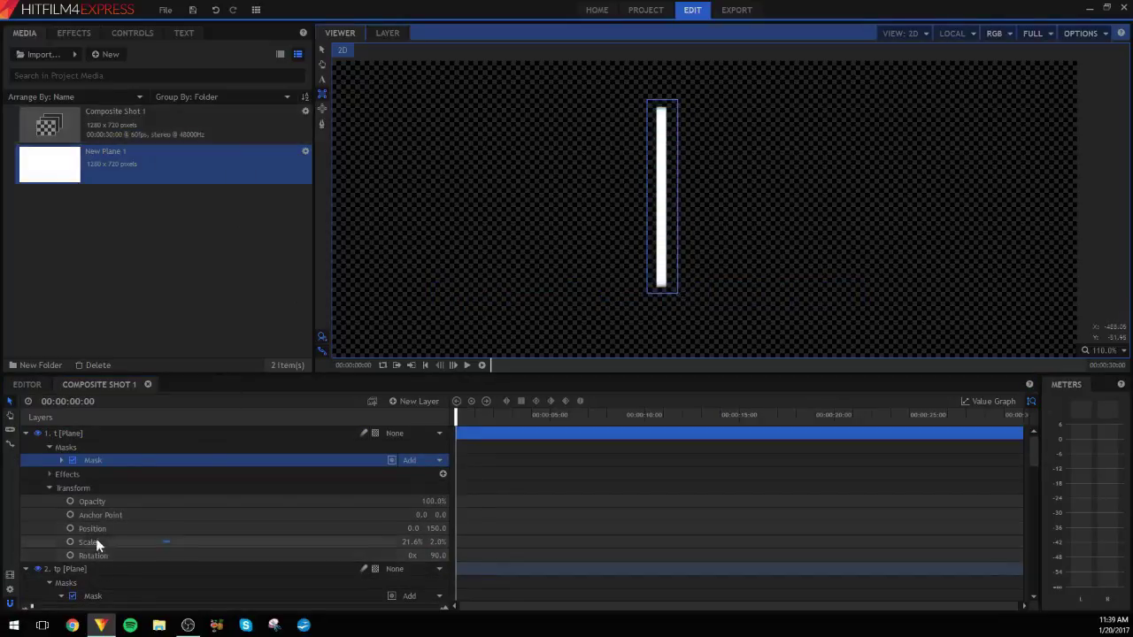
click(61, 460)
click(60, 459)
click(72, 489)
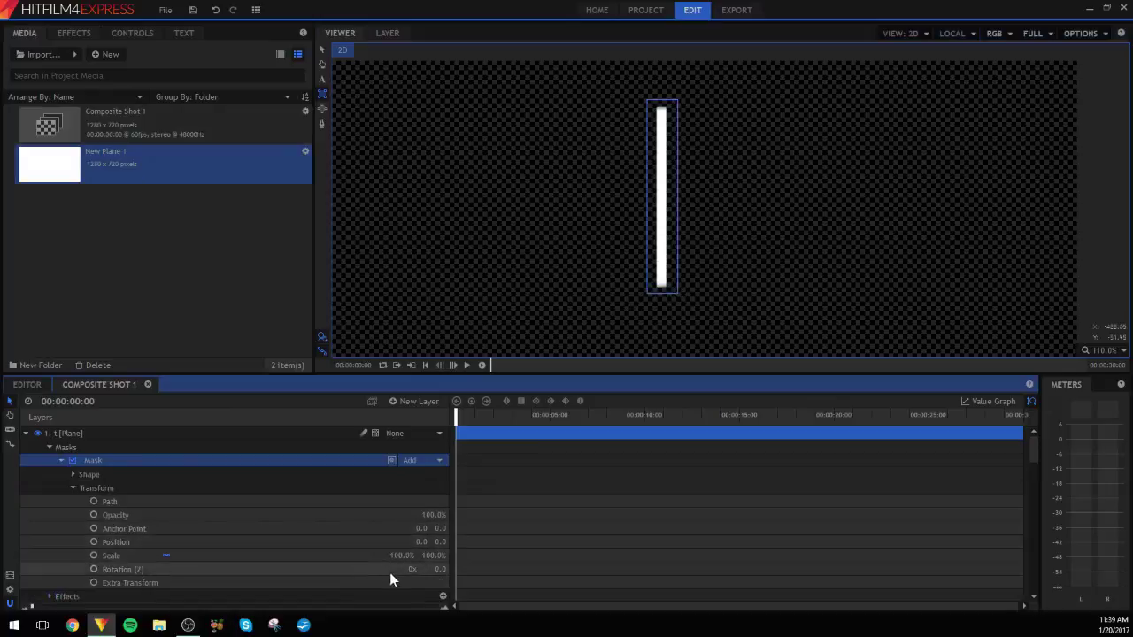
drag(422, 541, 531, 542)
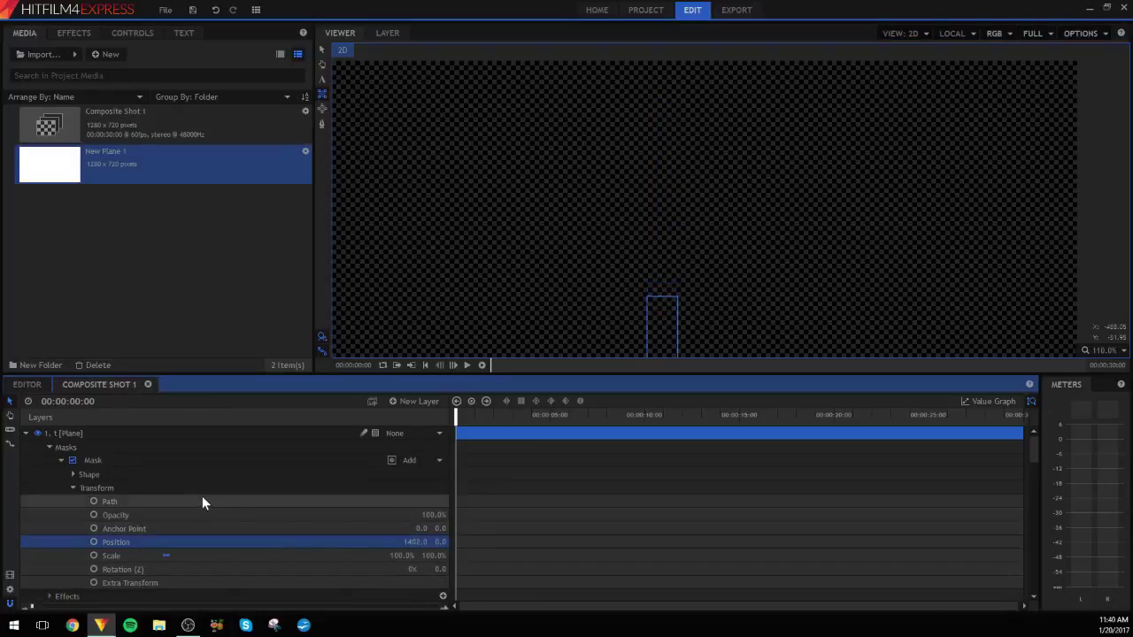
Step: Collapse the layer Transform group and zoom the timeline in to frame level
scroll(61, 540, down, 5)
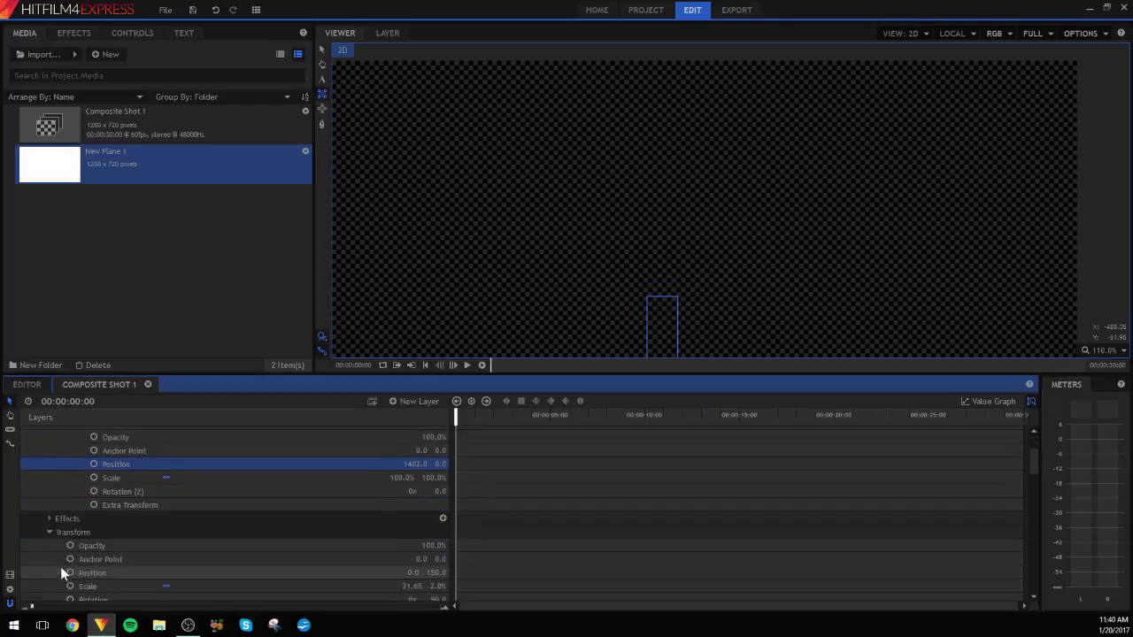
scroll(47, 535, down, 10)
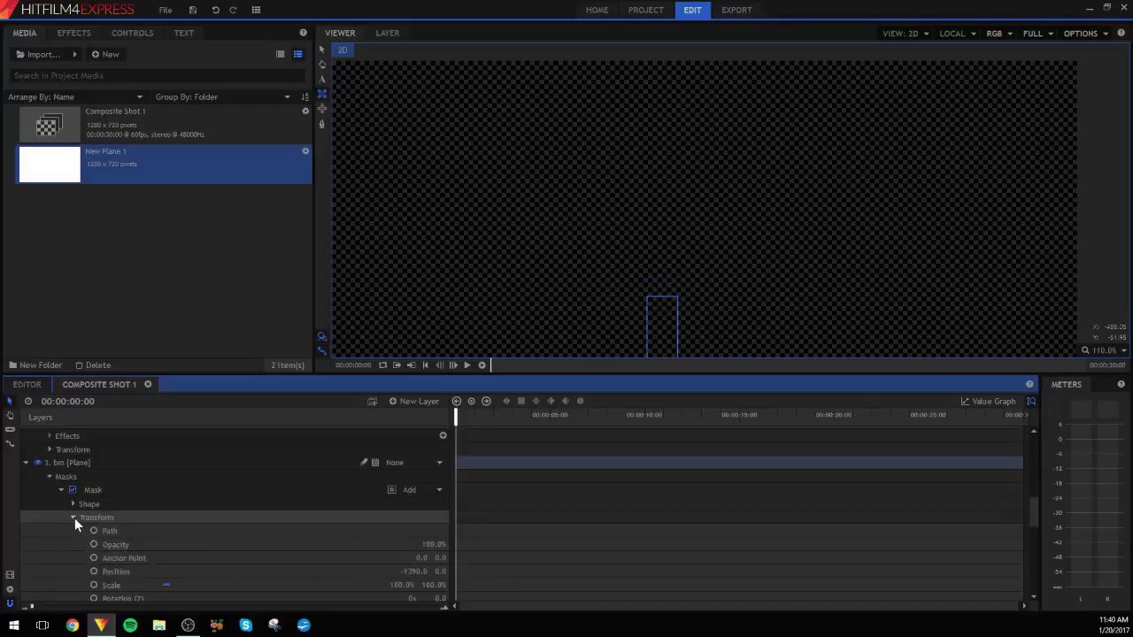
scroll(65, 557, down, 10)
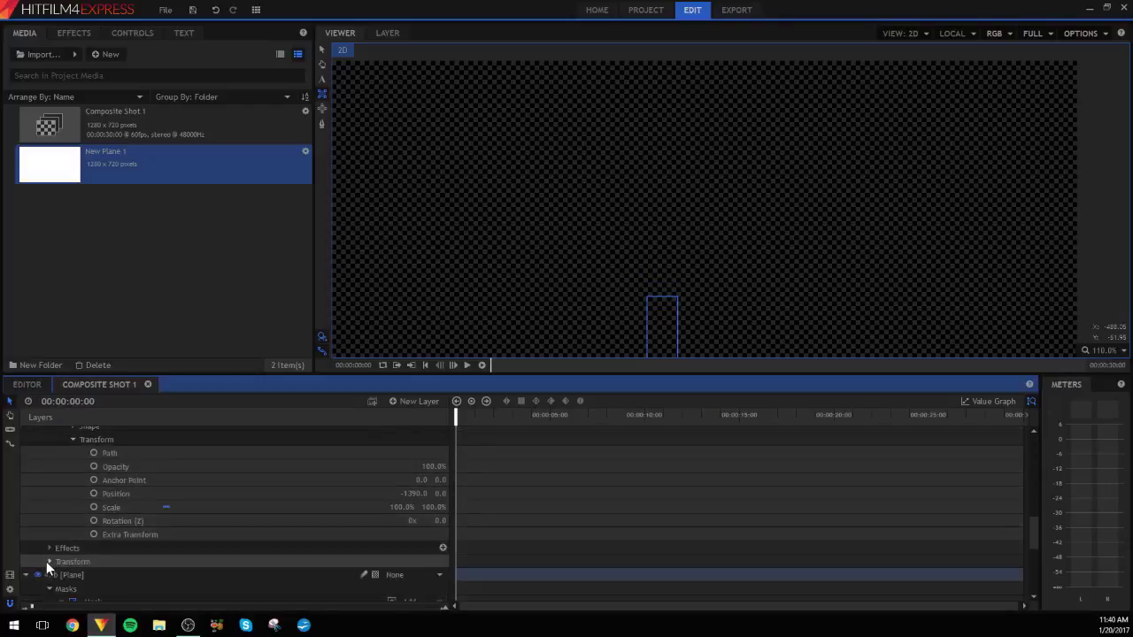
scroll(59, 550, down, 5)
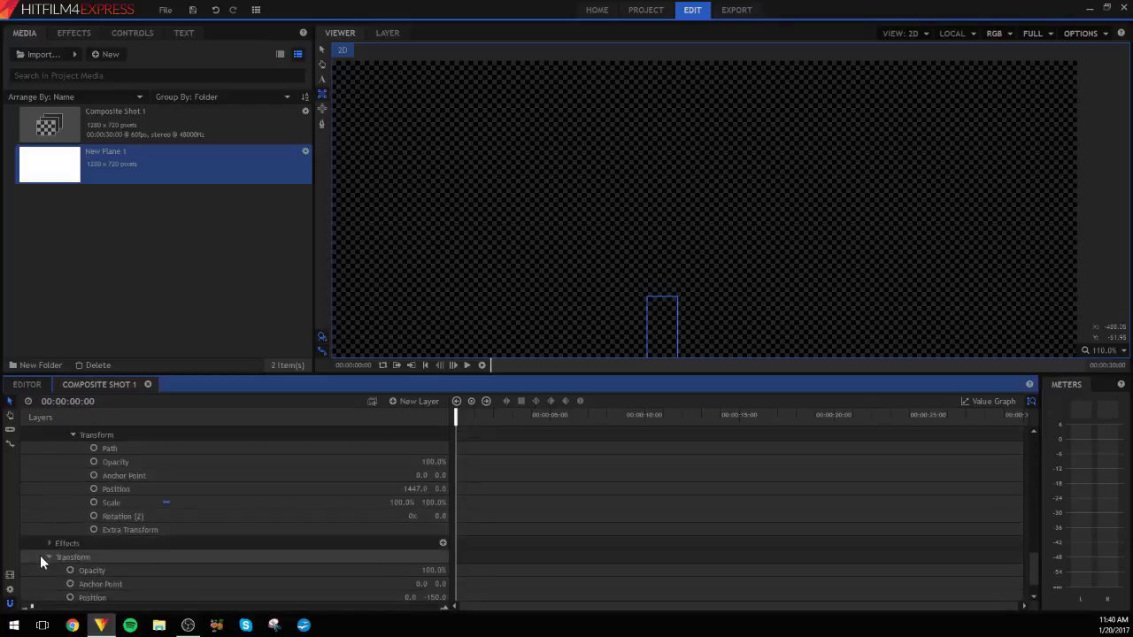
click(48, 557)
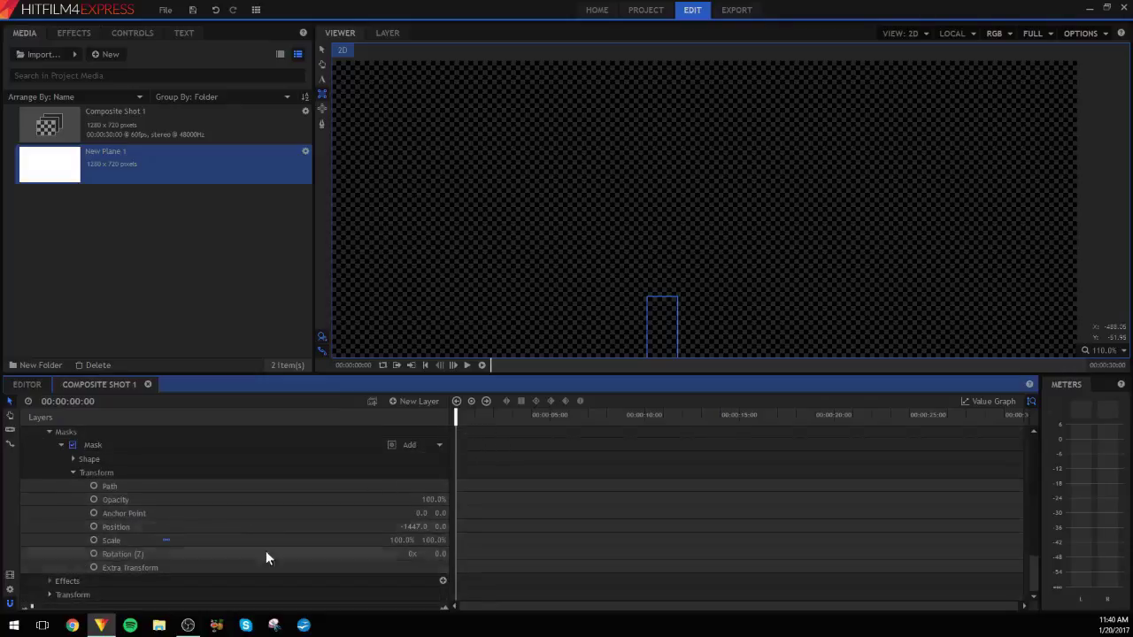
click(102, 608)
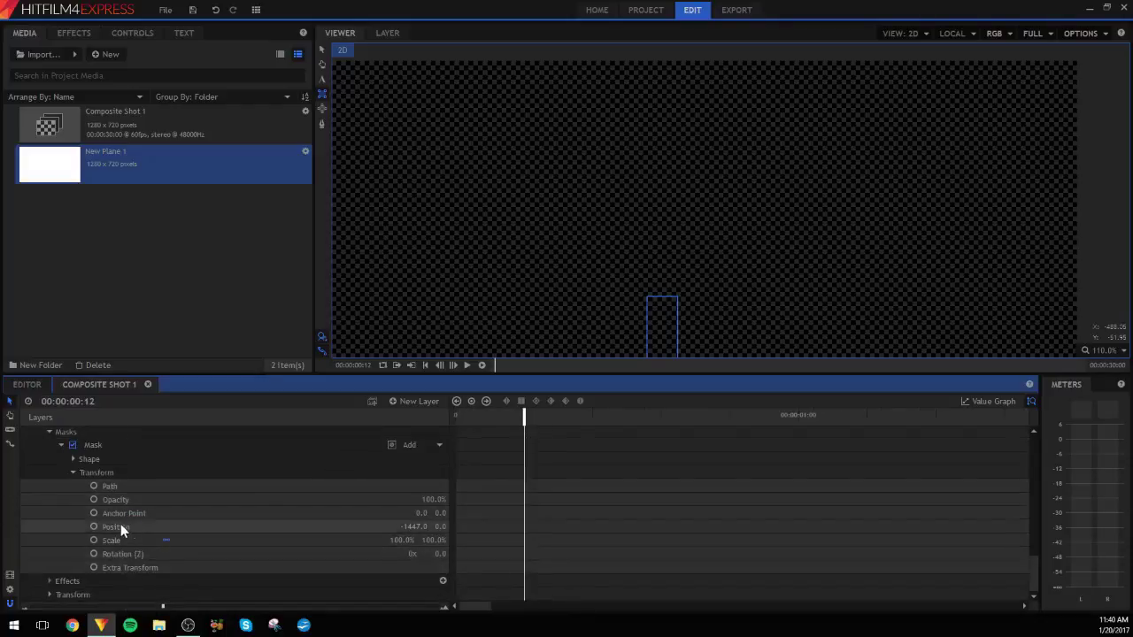
Step: Set mask Position keyframes at frame 12, including t's mask at 1402
click(93, 526)
scroll(121, 534, down, 3)
scroll(122, 534, up, 2)
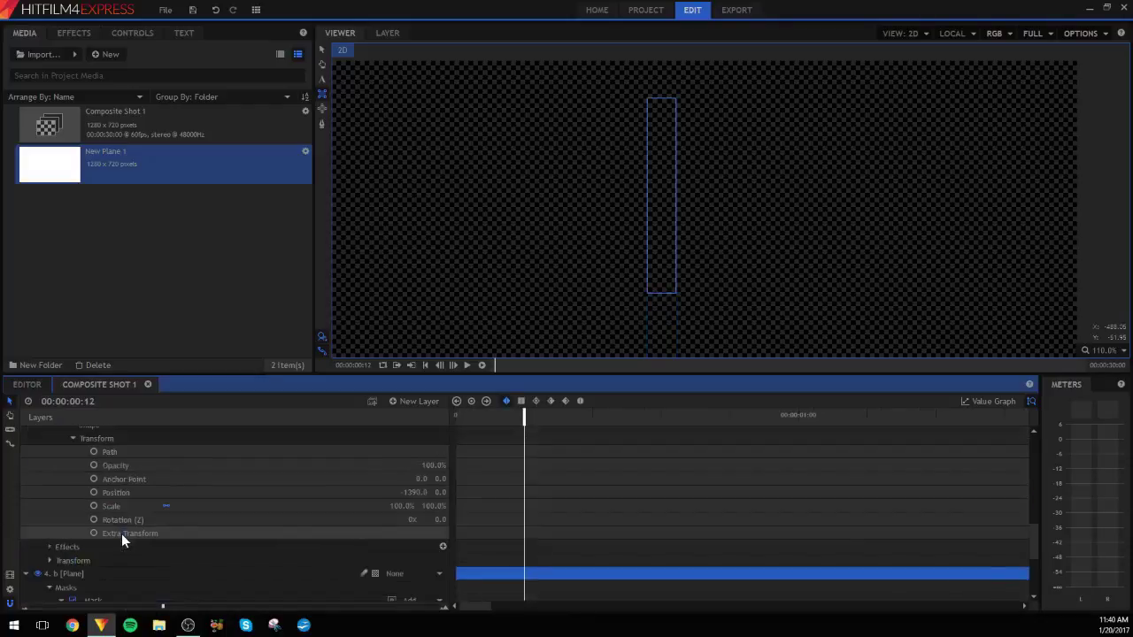
scroll(94, 494, up, 4)
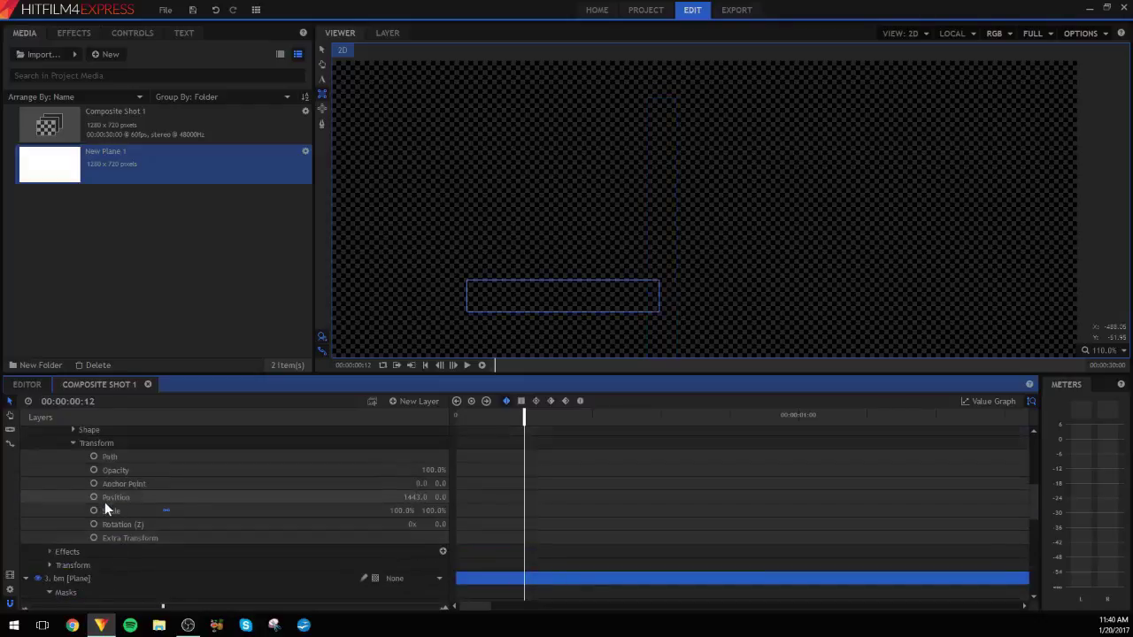
scroll(95, 503, up, 5)
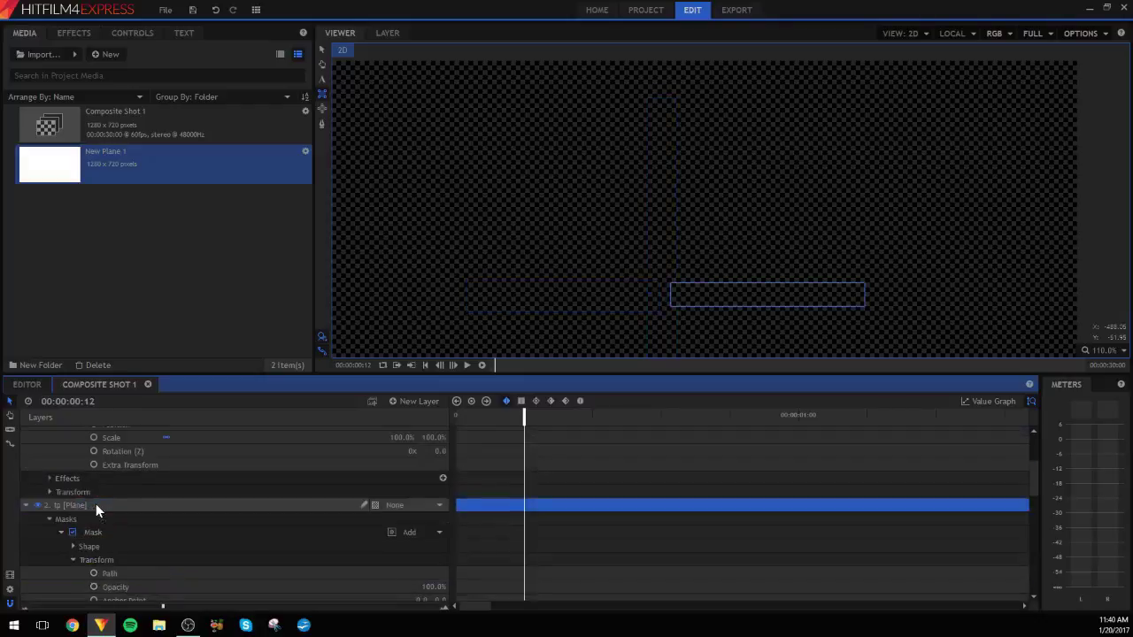
click(93, 463)
scroll(244, 500, up, 2)
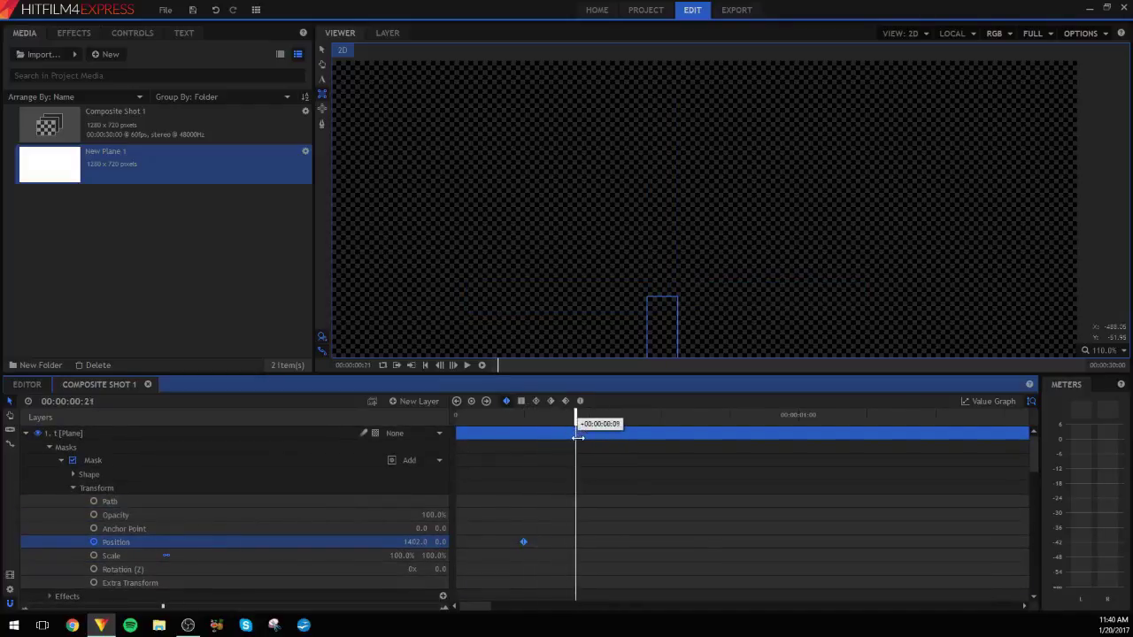
Step: At frame 52, set the vertical and first horizontal bars' mask Position to 0
drag(598, 449, 751, 461)
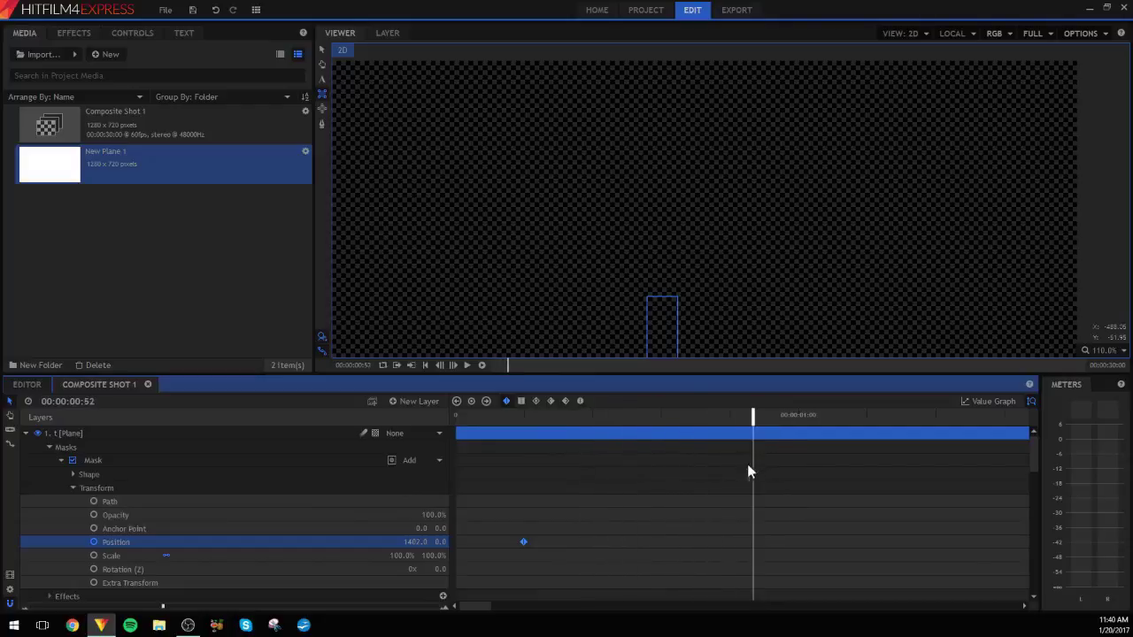
click(414, 542)
text(0)
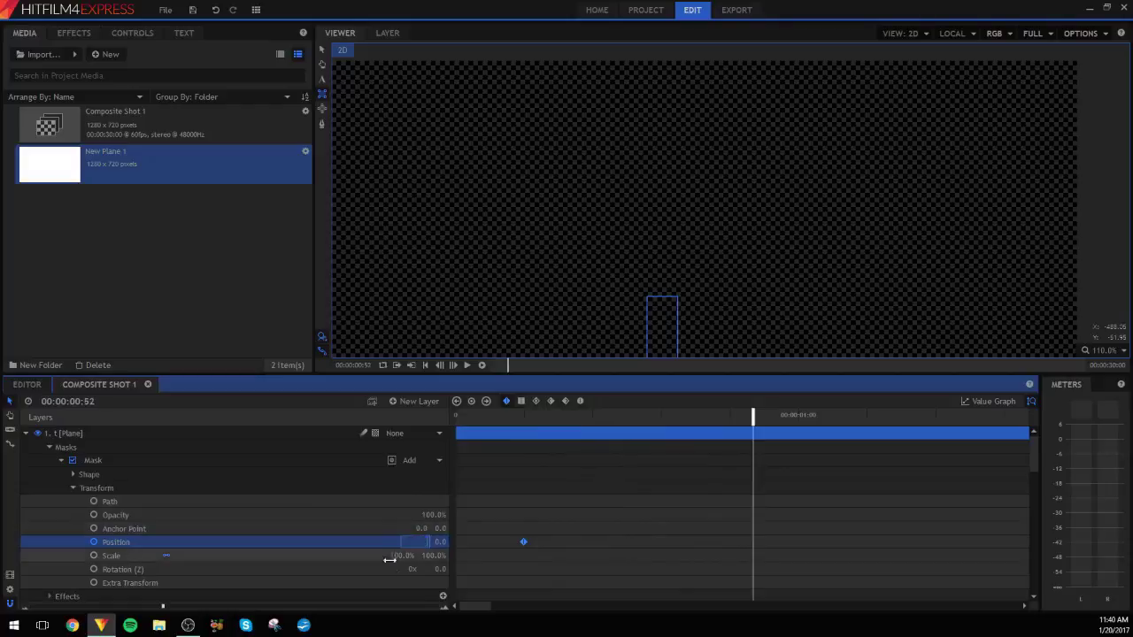
key(Return)
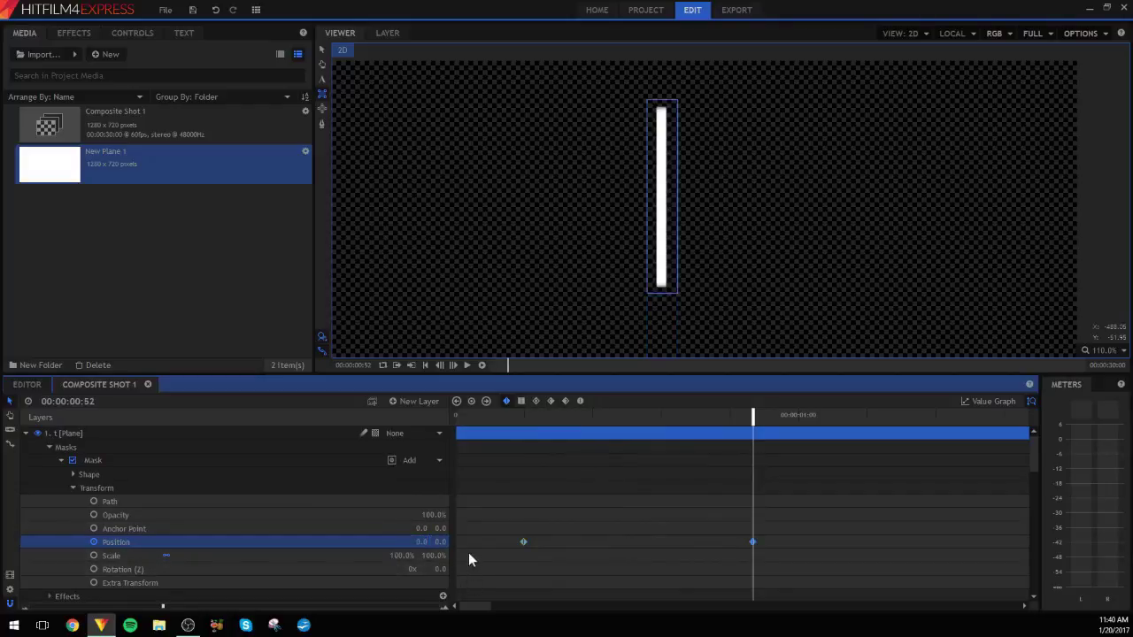
scroll(426, 537, down, 2)
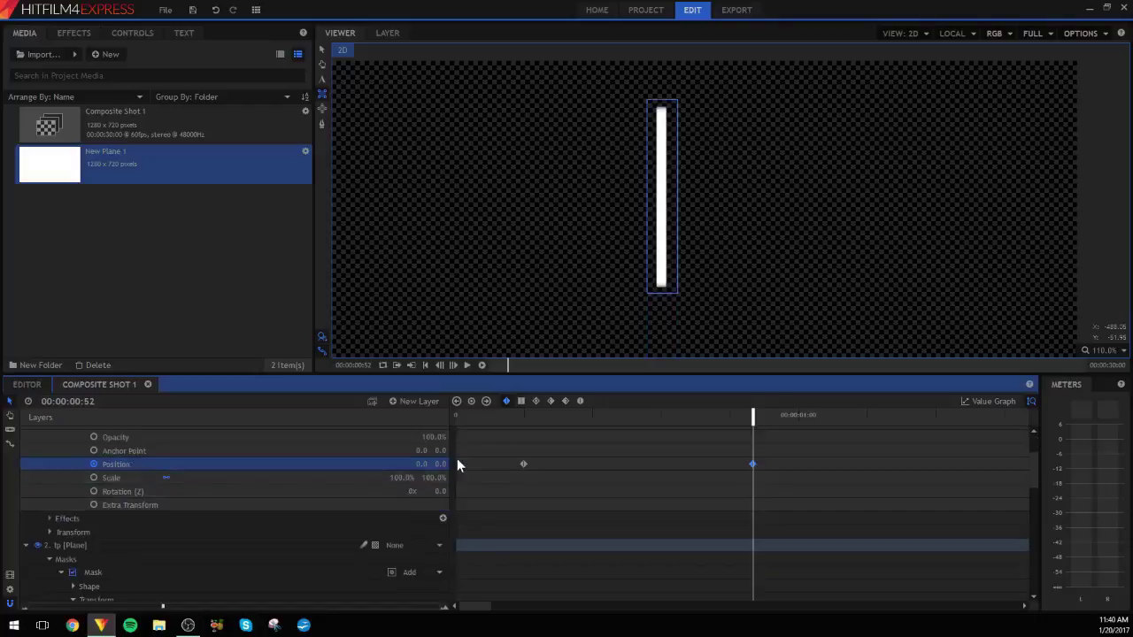
scroll(443, 470, up, 2)
scroll(428, 475, down, 1)
scroll(428, 476, down, 3)
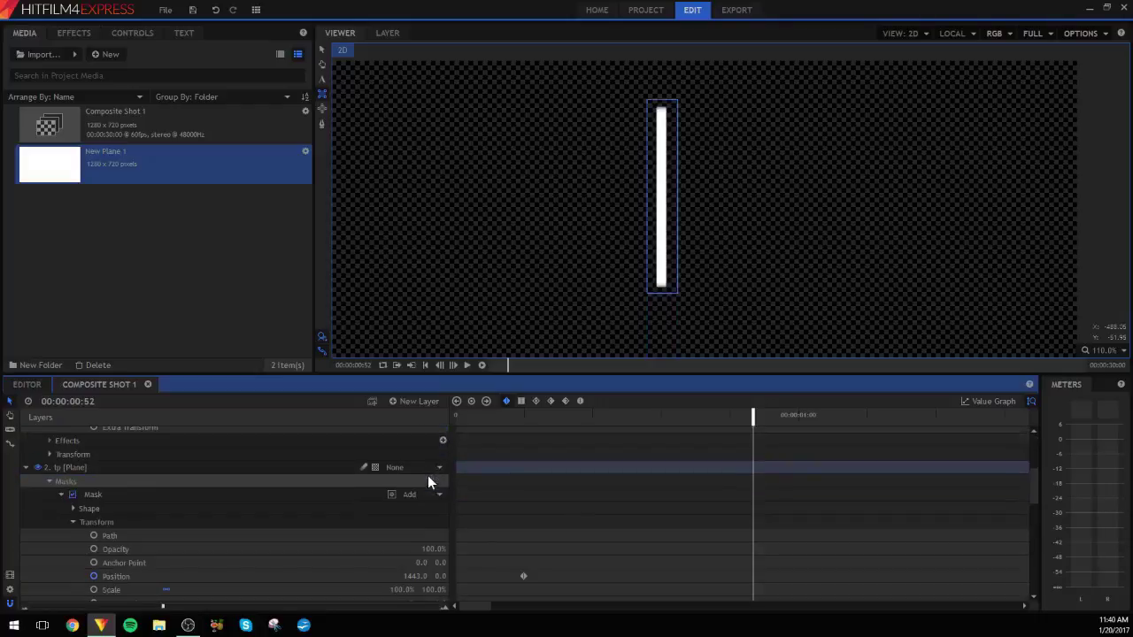
drag(419, 499, 460, 498)
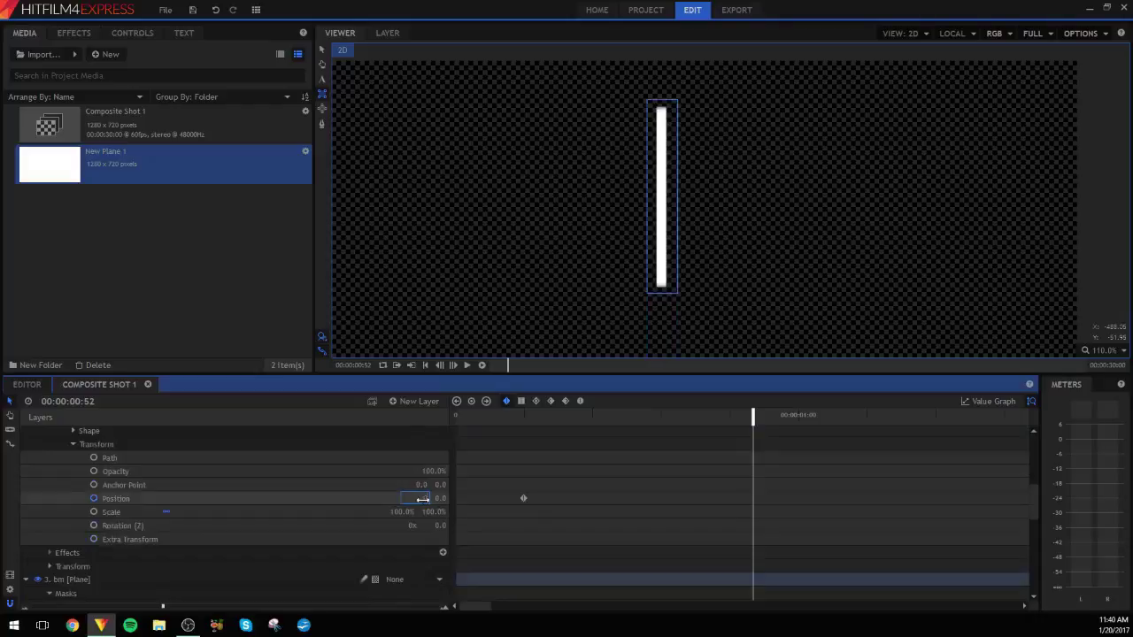
key(Return)
Step: Zero the remaining bars' mask X position and scrub to check the wipe-in
scroll(333, 505, up, 1)
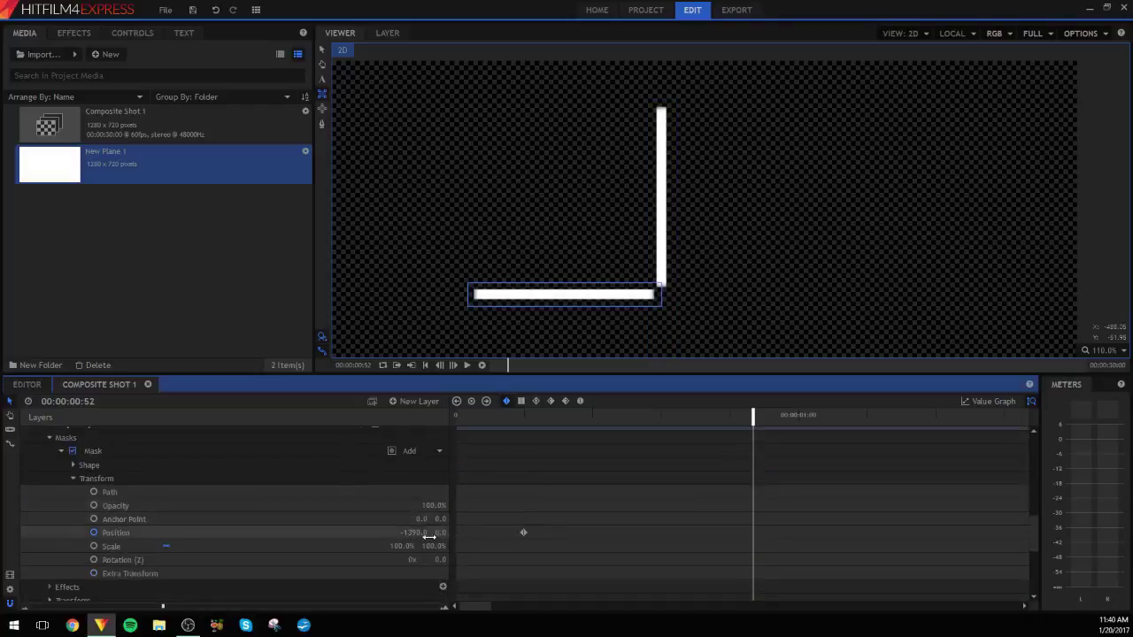
text(0)
key(Return)
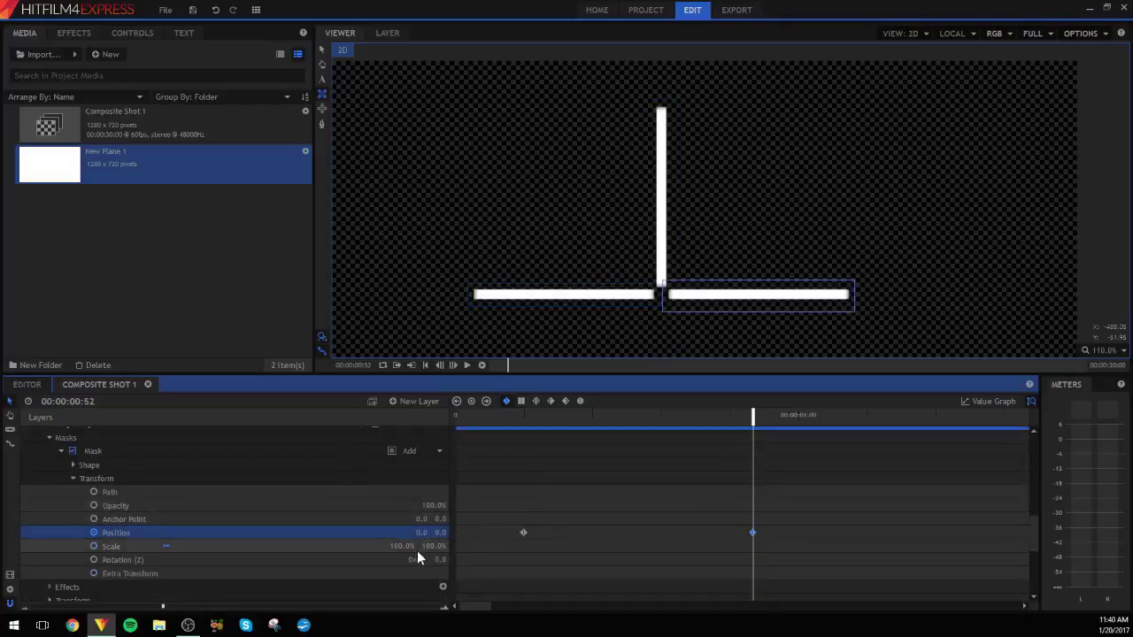
scroll(368, 500, down, 2)
scroll(368, 499, up, 2)
key(ctrl+z)
key(Return)
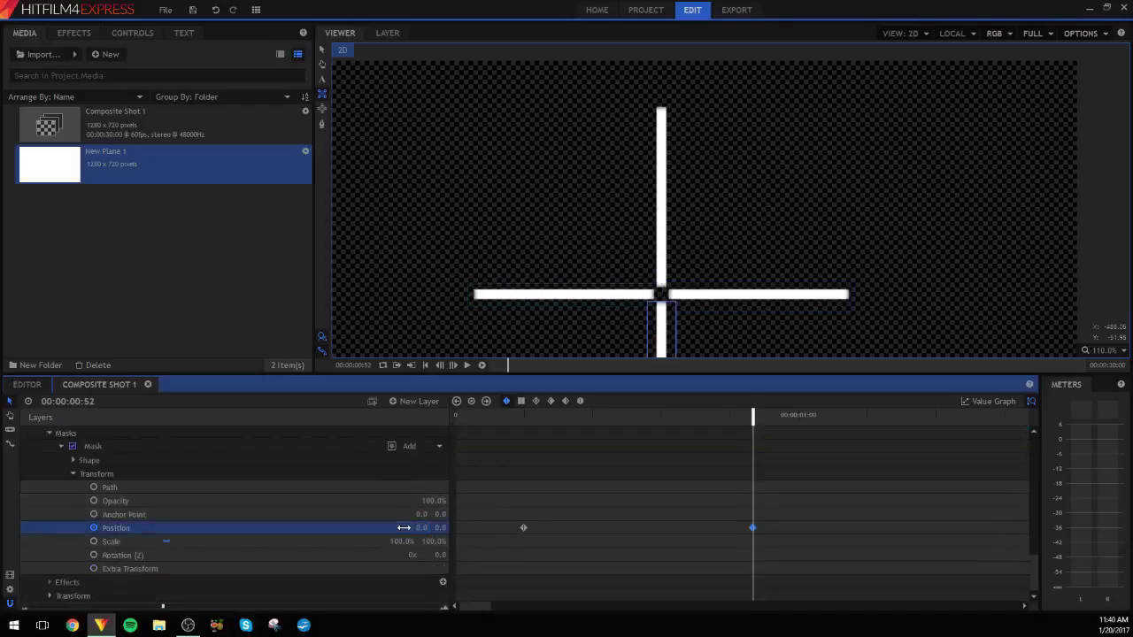
drag(556, 408, 455, 415)
Step: Preview the wipe-in, then marquee-select both mask Position keyframes for smooth easing
click(468, 365)
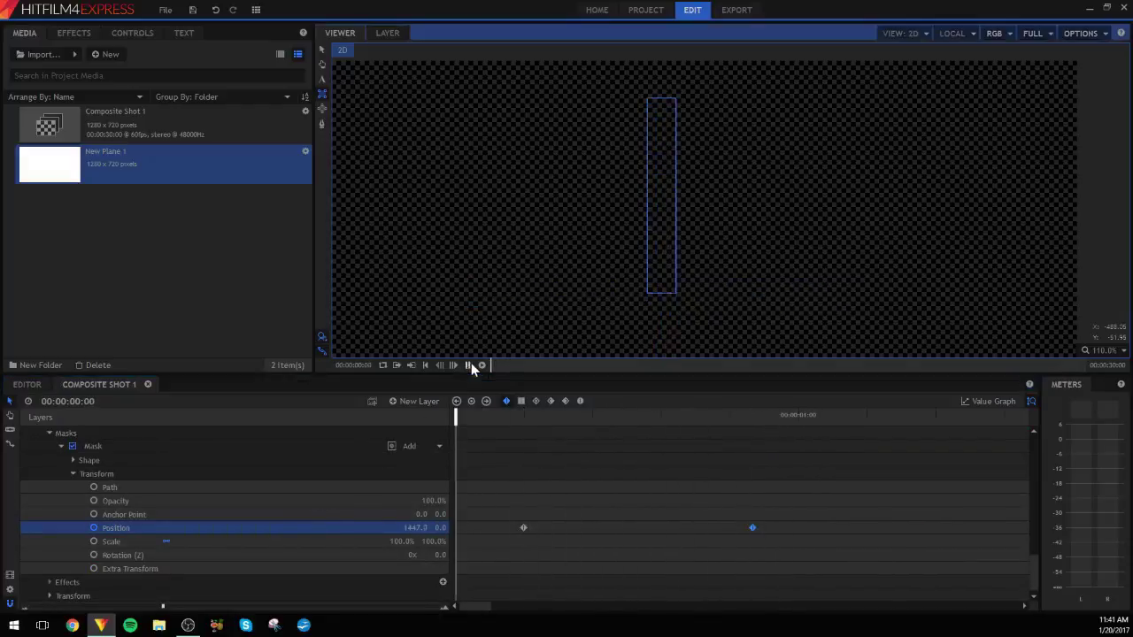
click(470, 365)
click(501, 414)
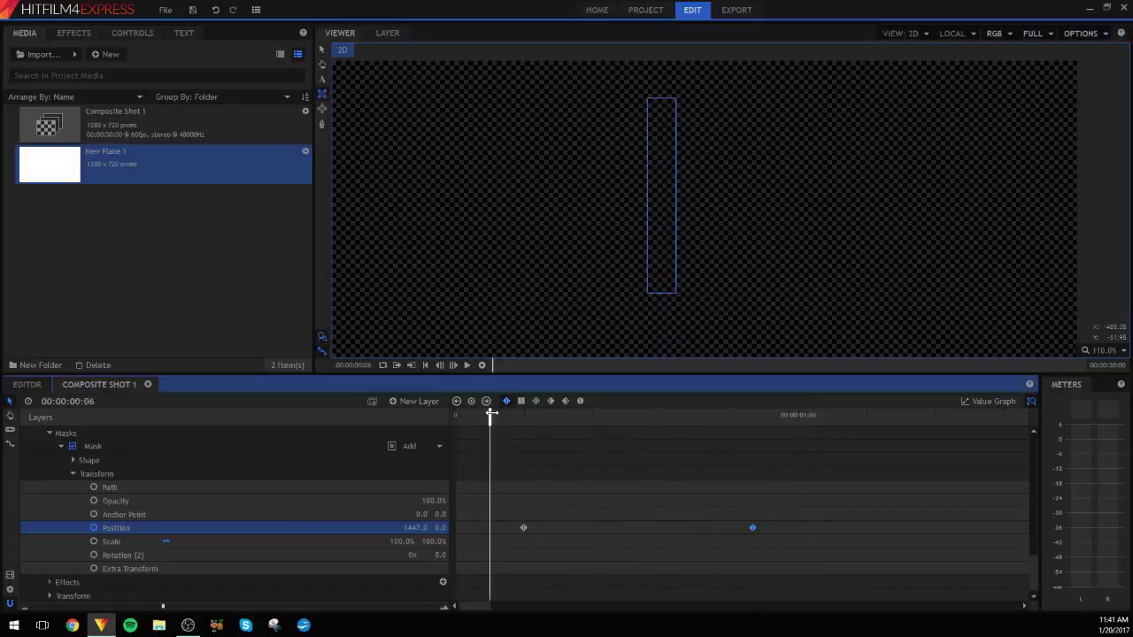
scroll(516, 463, up, 3)
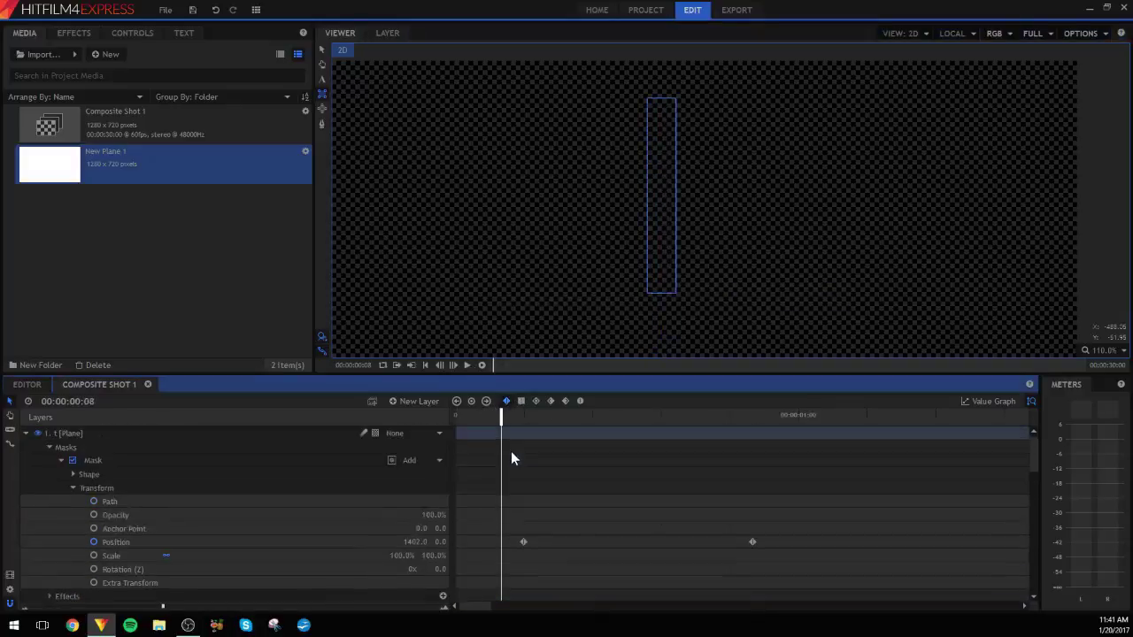
drag(671, 476, 809, 531)
drag(809, 600, 813, 594)
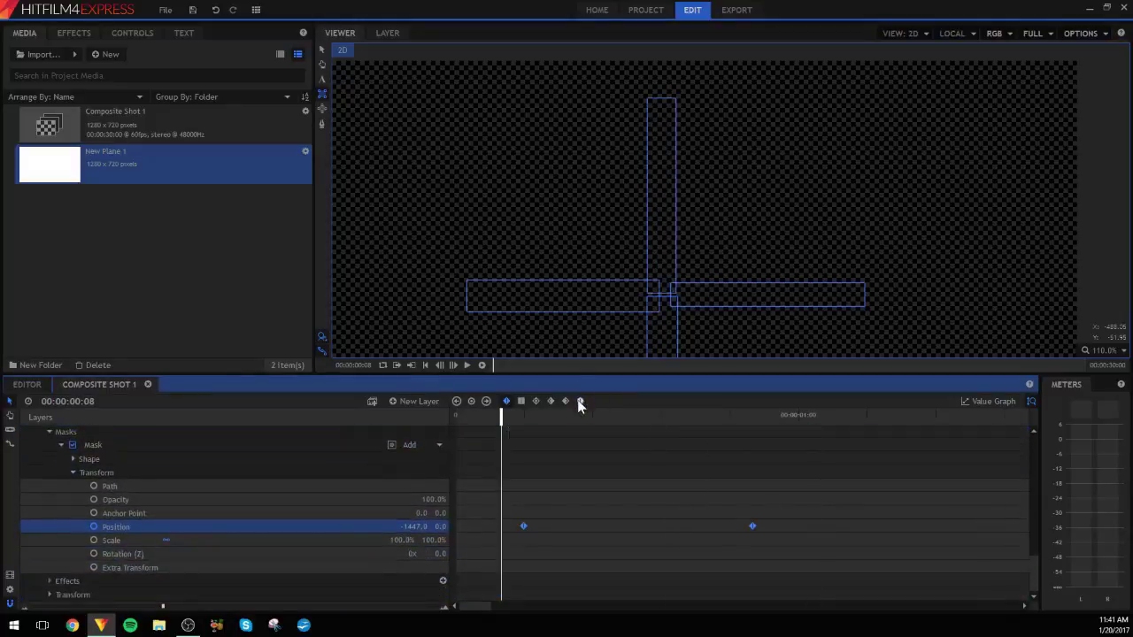
Step: Replay and scrub from the start to watch the bars wipe into the full cross
click(425, 365)
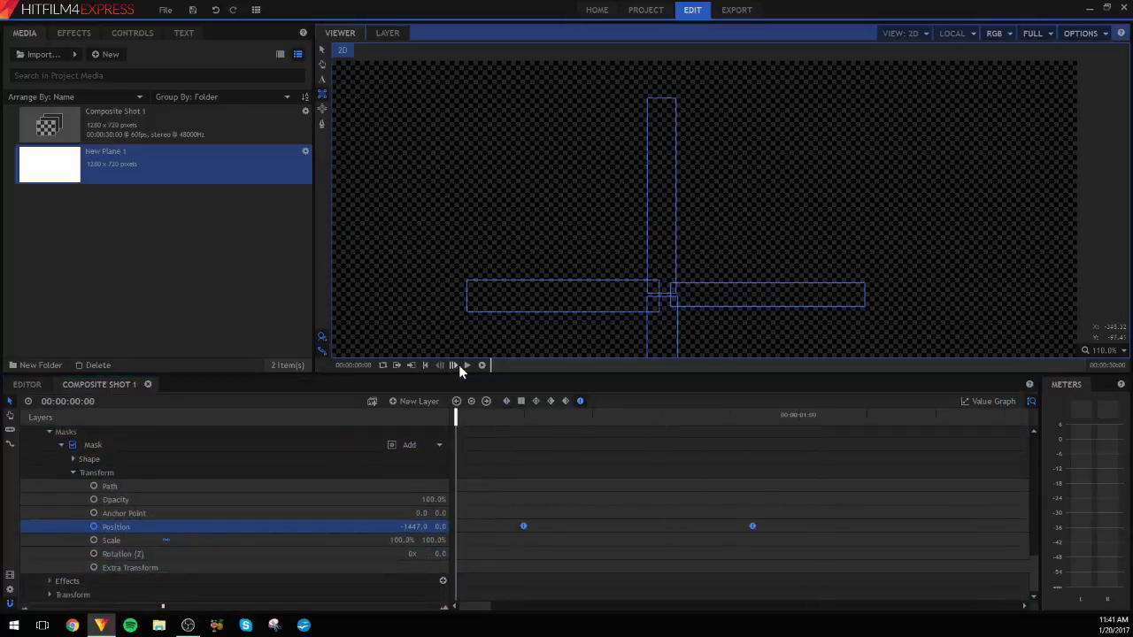
click(466, 365)
click(466, 364)
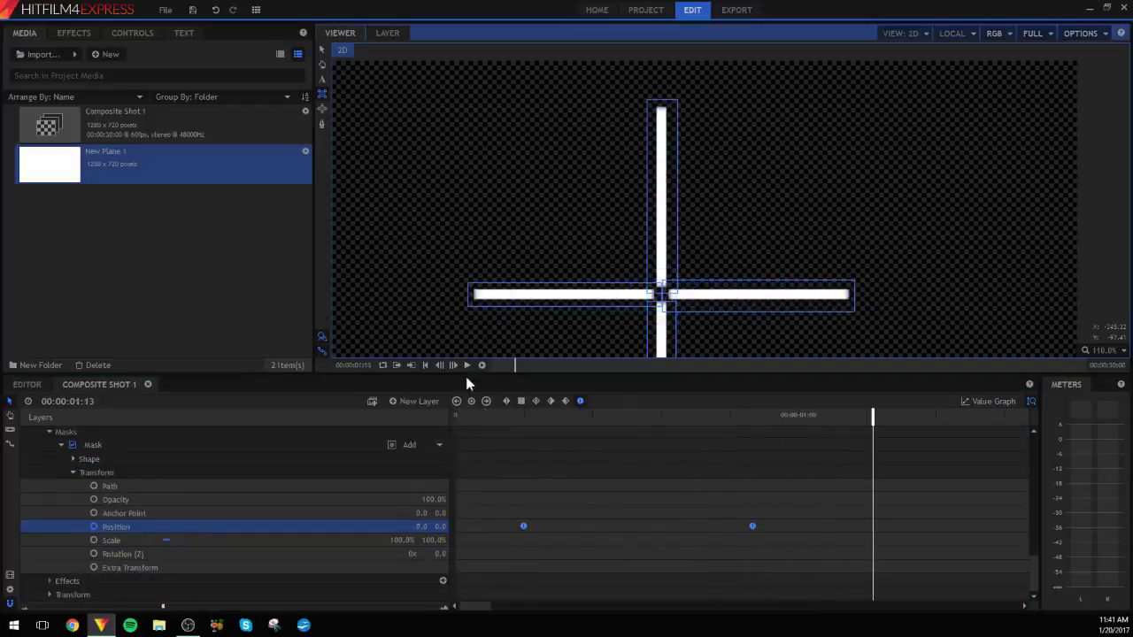
drag(467, 420, 456, 416)
drag(529, 429, 691, 514)
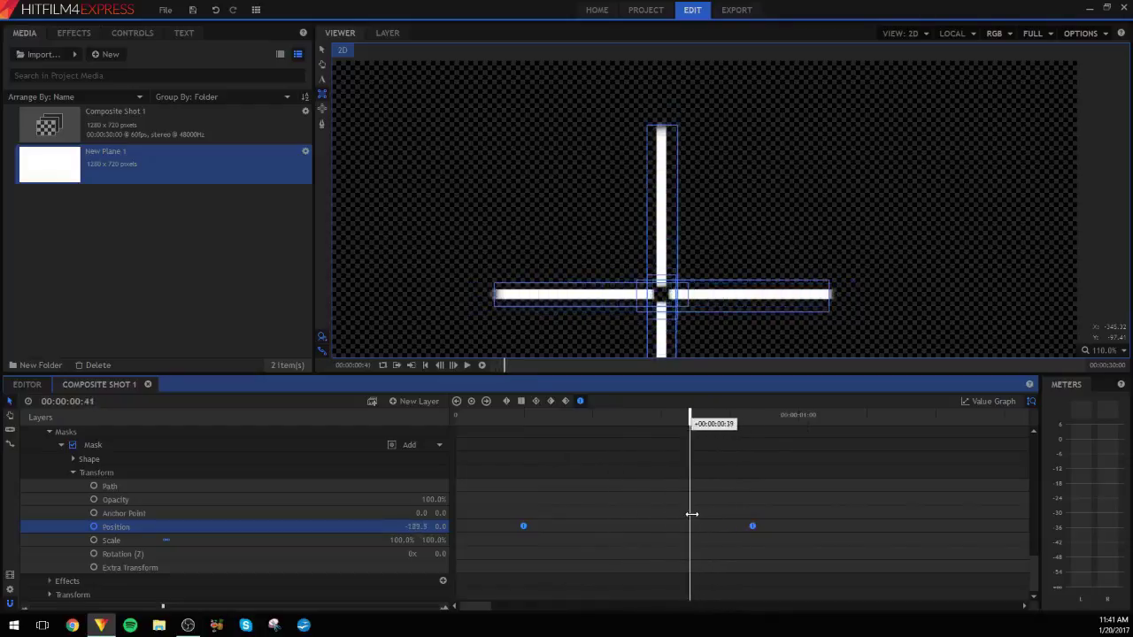
Step: Re-centre the crosshair view and collapse the mask properties of layers 3, 2 and 1
mouse_move(536, 242)
mouse_down()
mouse_move(589, 168)
mouse_move(538, 222)
mouse_up()
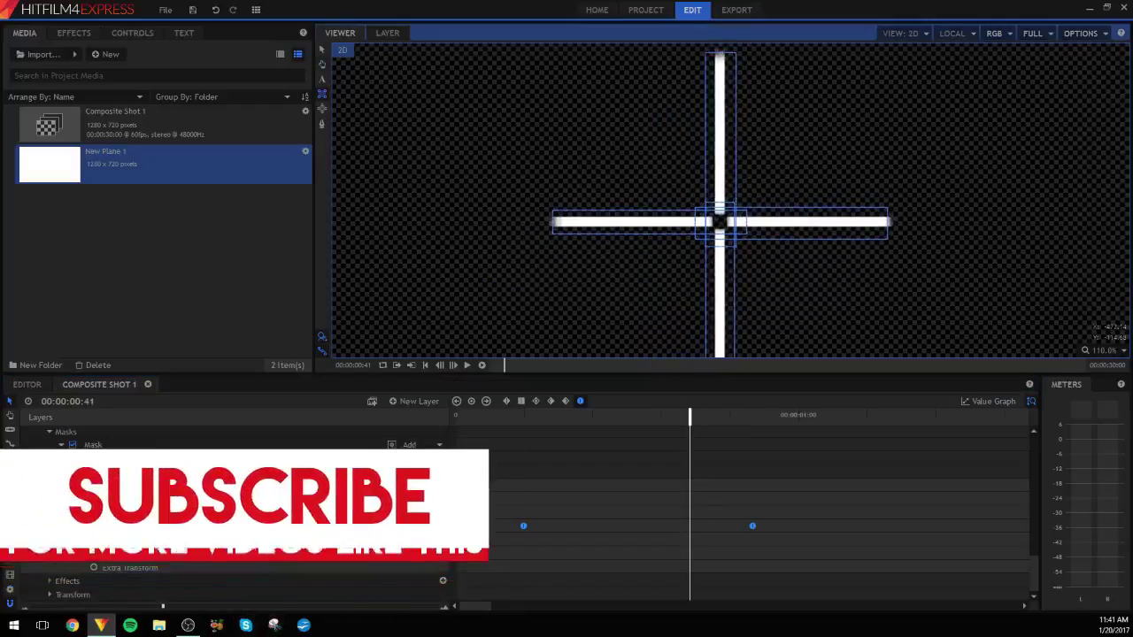
scroll(78, 477, down, 2)
scroll(74, 545, up, 1)
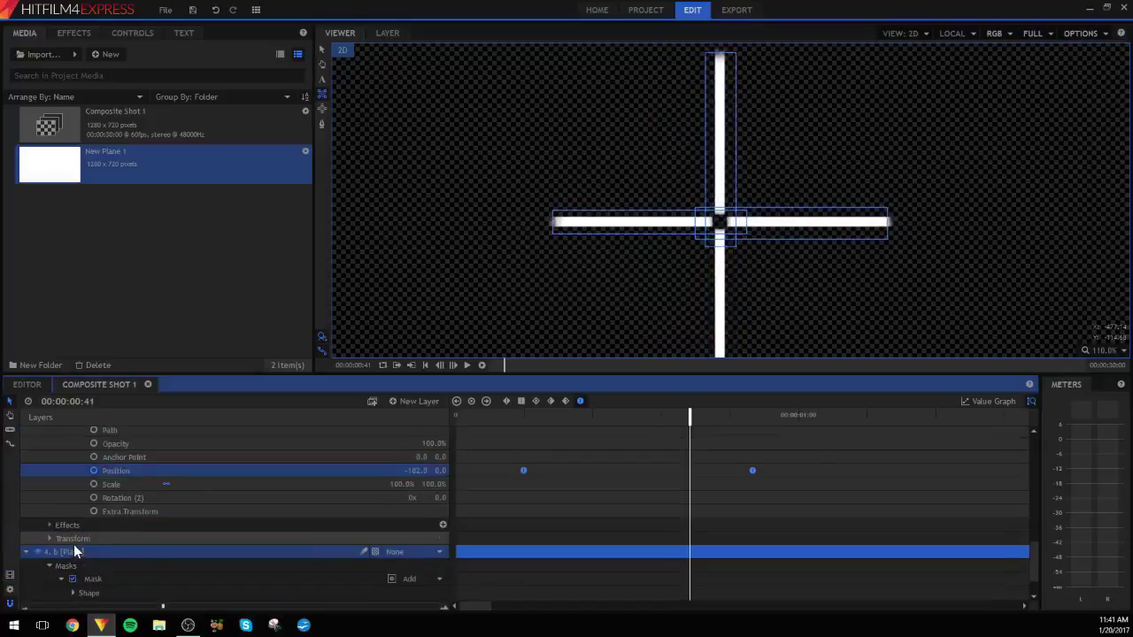
scroll(73, 542, down, 1)
click(60, 545)
scroll(59, 548, down, 2)
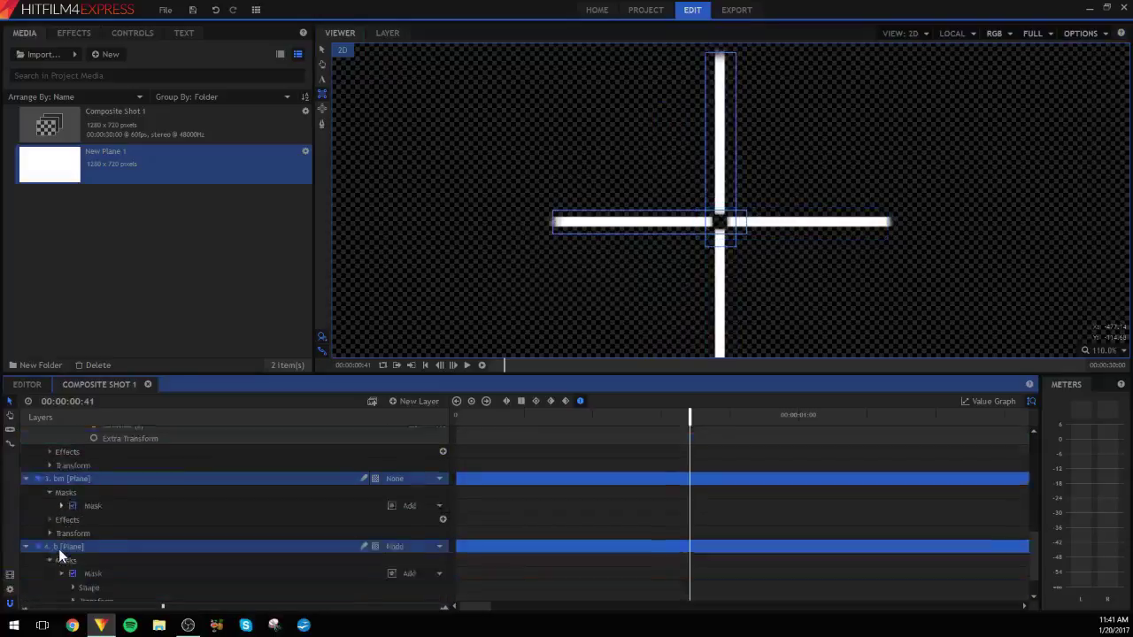
scroll(59, 536, up, 5)
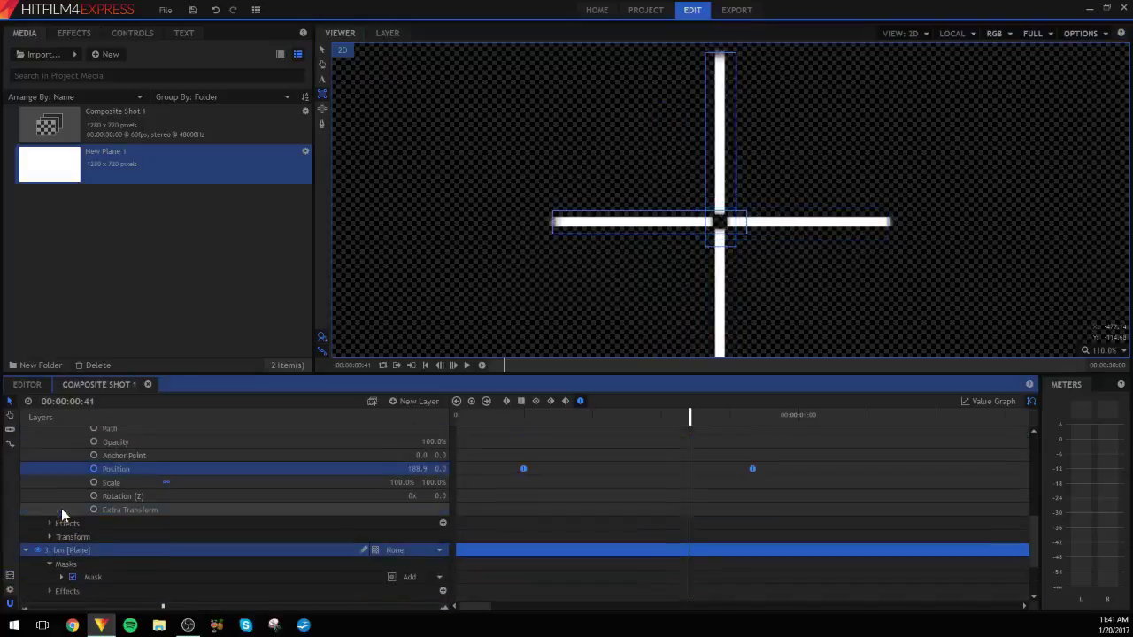
click(62, 463)
scroll(64, 474, up, 5)
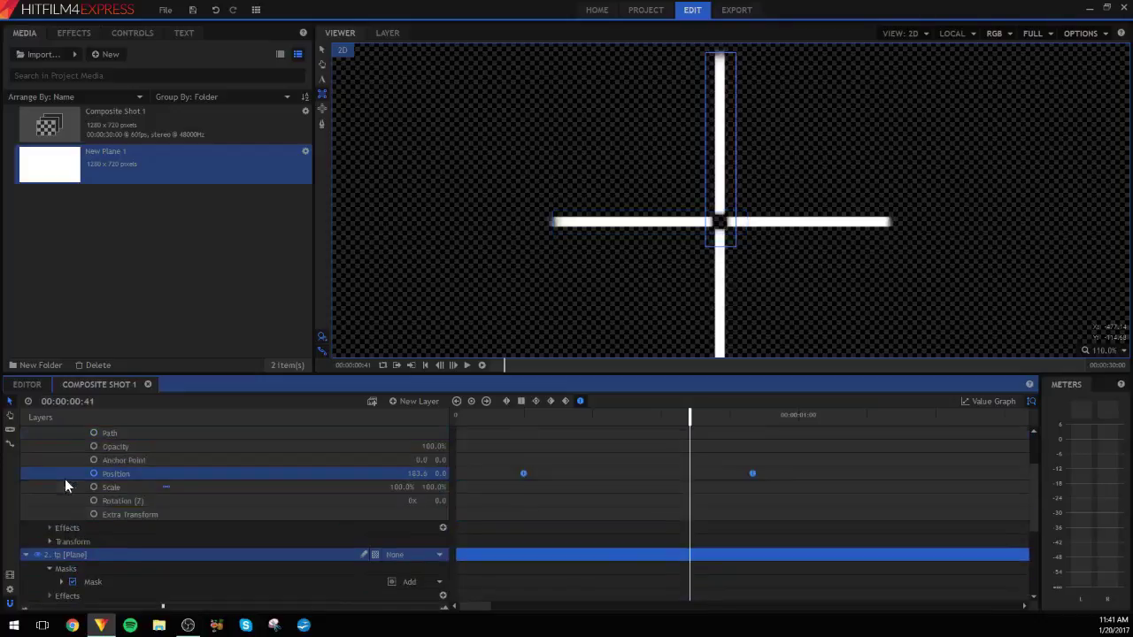
click(62, 461)
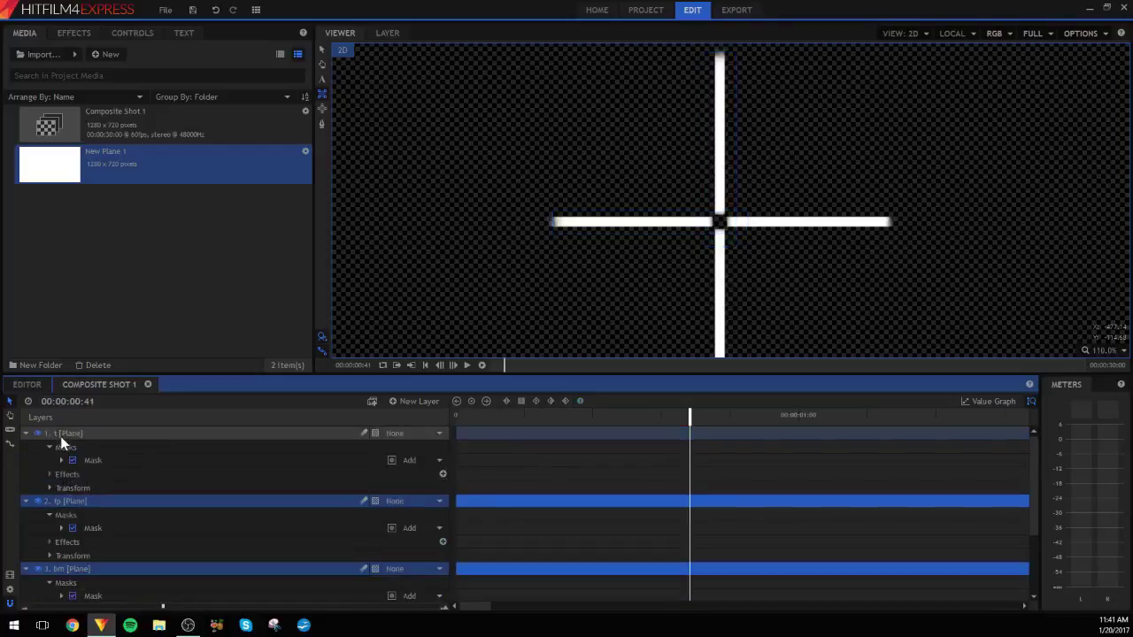
Step: Expand the Transform properties of layers t, tp, bm and b
click(62, 434)
click(46, 487)
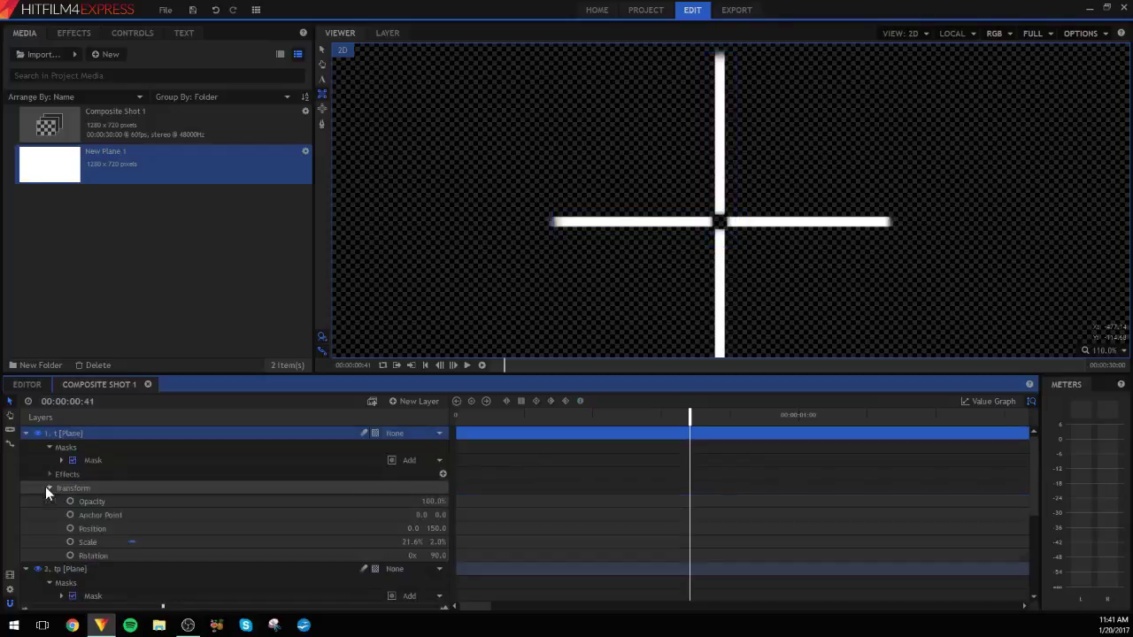
scroll(45, 486, down, 3)
click(50, 506)
scroll(50, 508, down, 3)
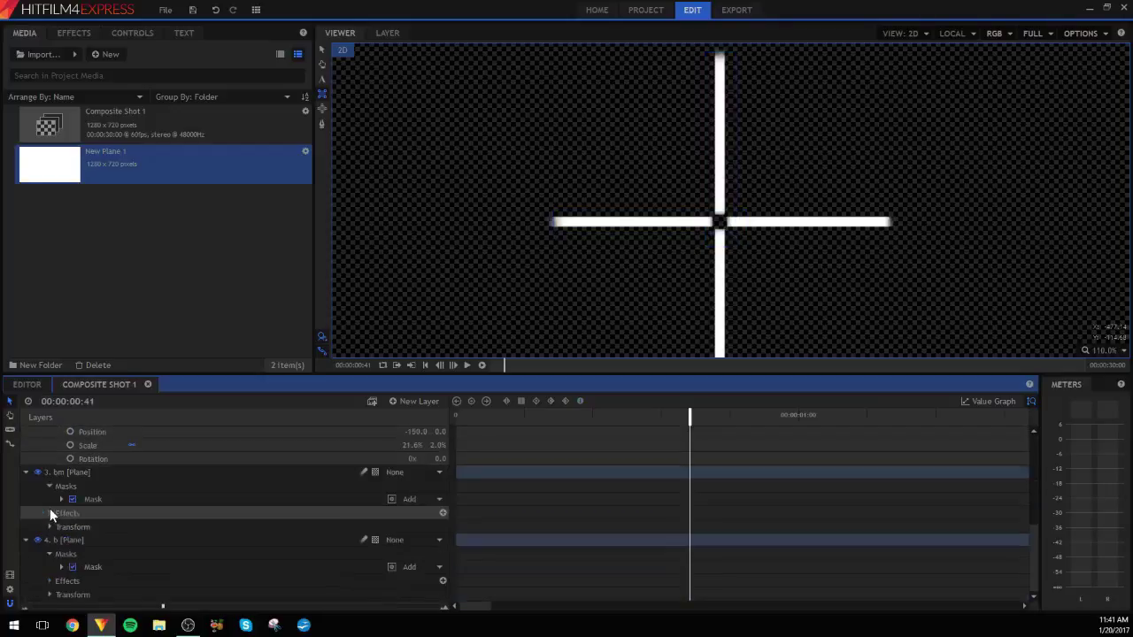
click(50, 527)
scroll(50, 523, down, 2)
click(48, 595)
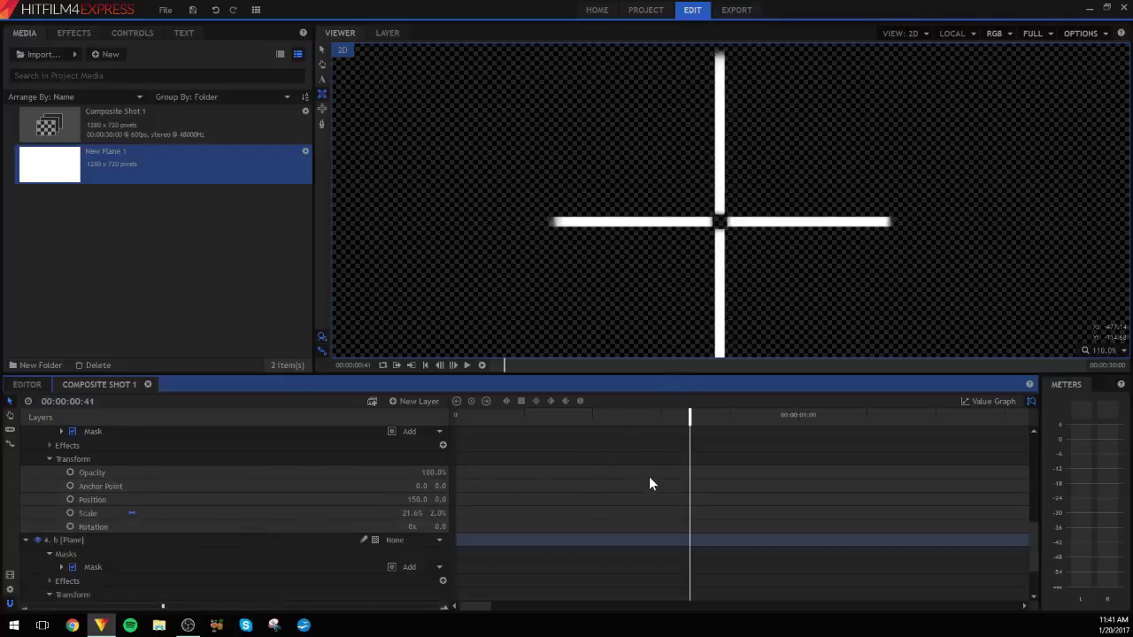
scroll(649, 484, down, 2)
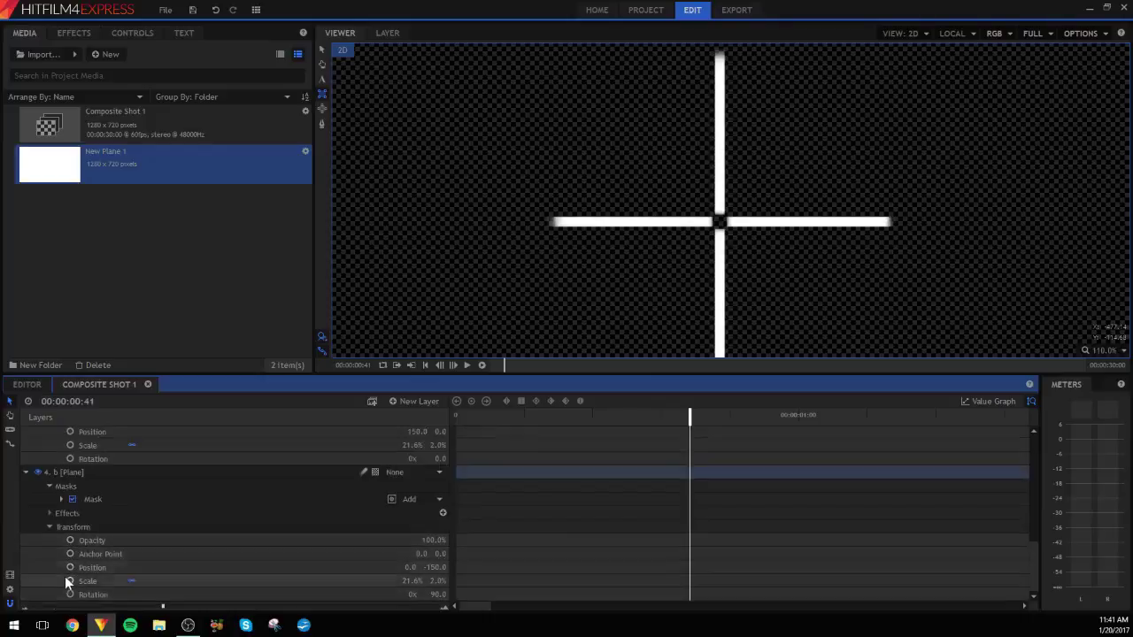
Step: Set a starting Position keyframe on layer t at 00:00:00:41
click(166, 594)
scroll(167, 571, up, 3)
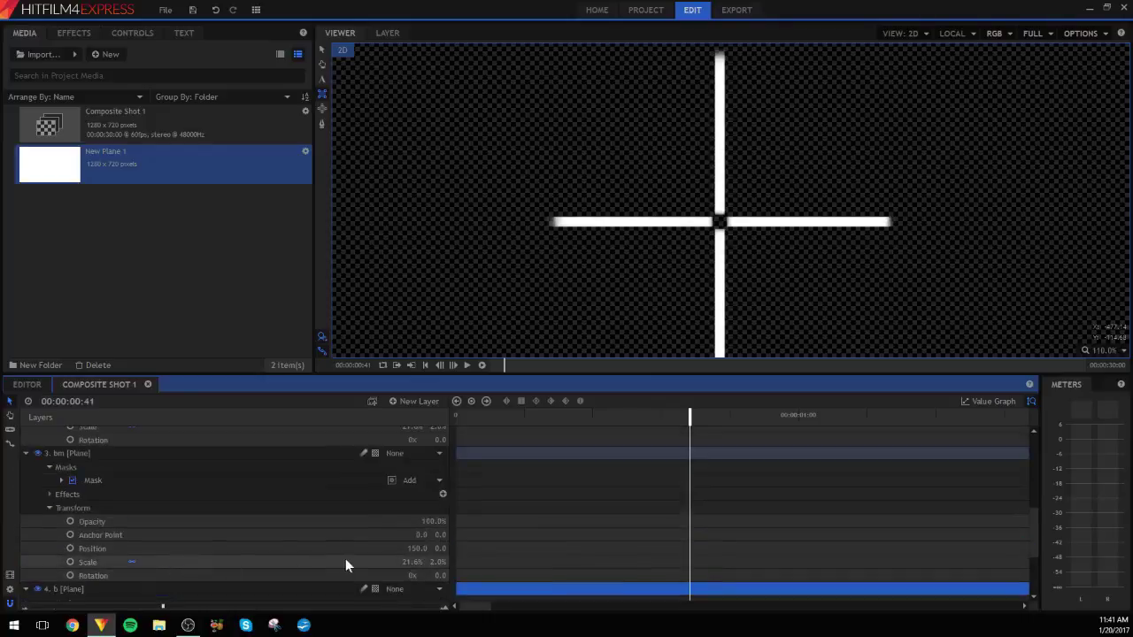
scroll(70, 549, up, 3)
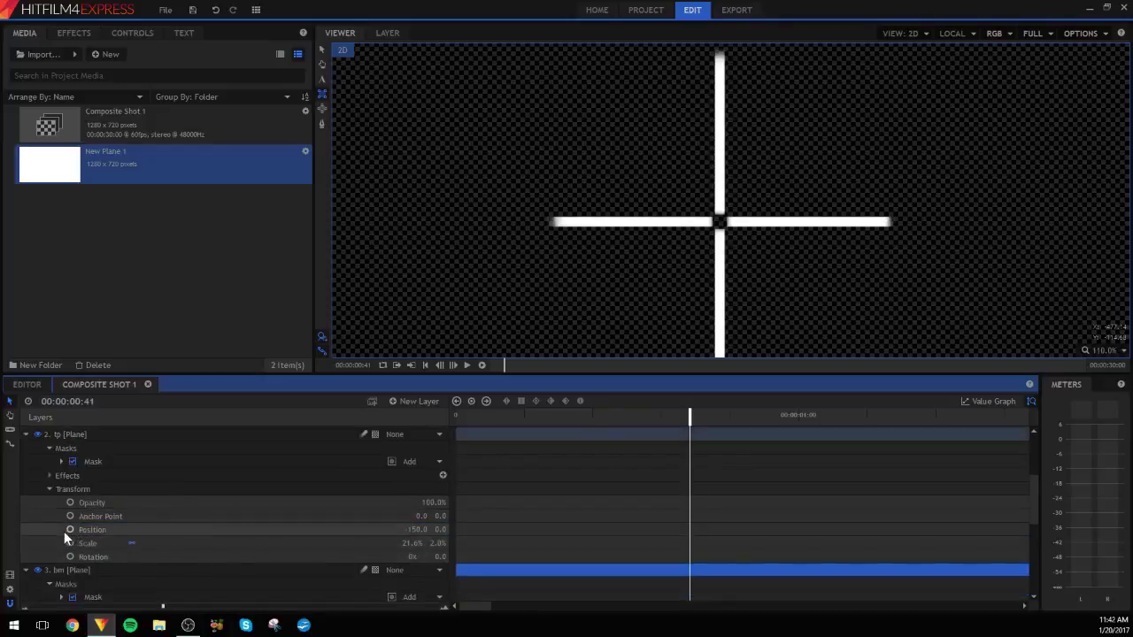
scroll(65, 531, up, 3)
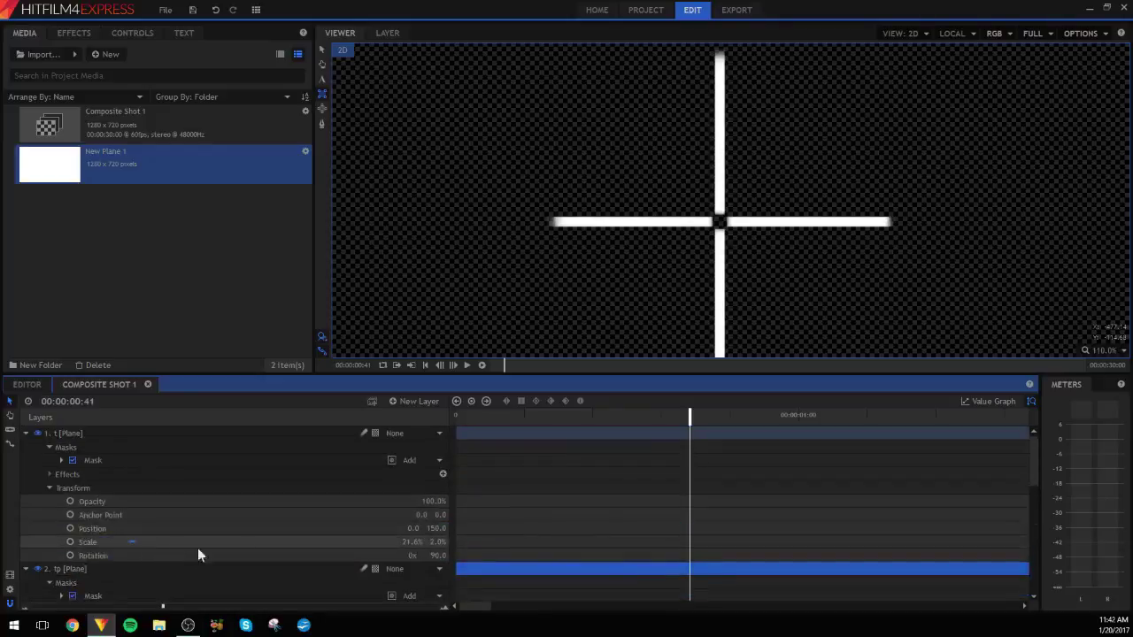
click(71, 528)
drag(694, 416, 863, 445)
Step: Slide the bars outward (top Y 216, left X -248, right X 247, bottom Y -226) and preview
drag(447, 528, 478, 528)
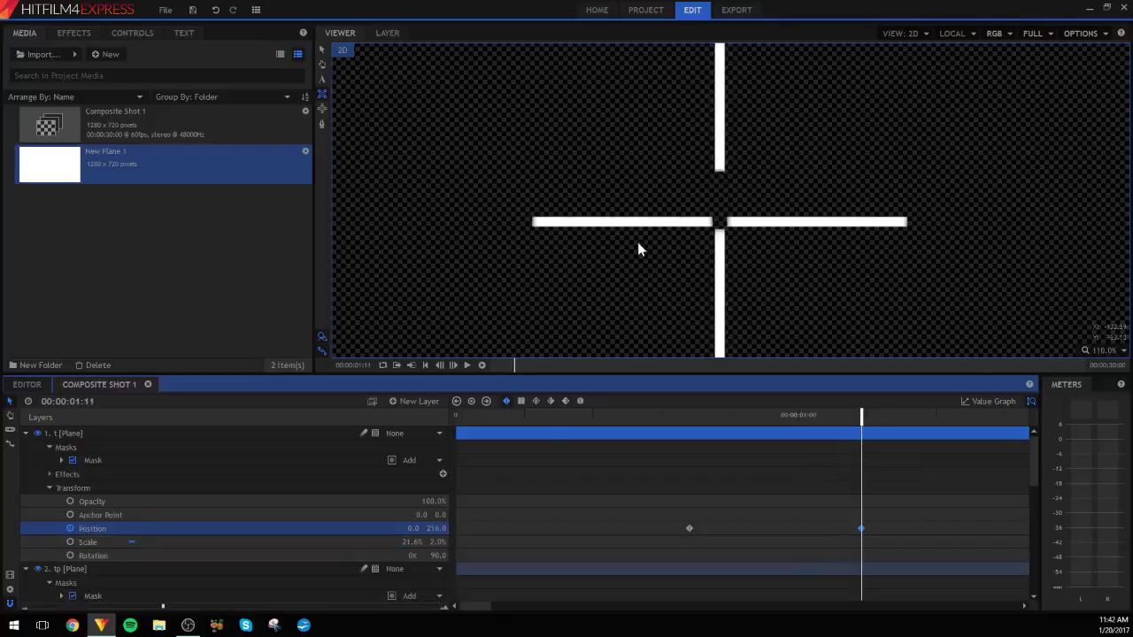
scroll(637, 248, down, 3)
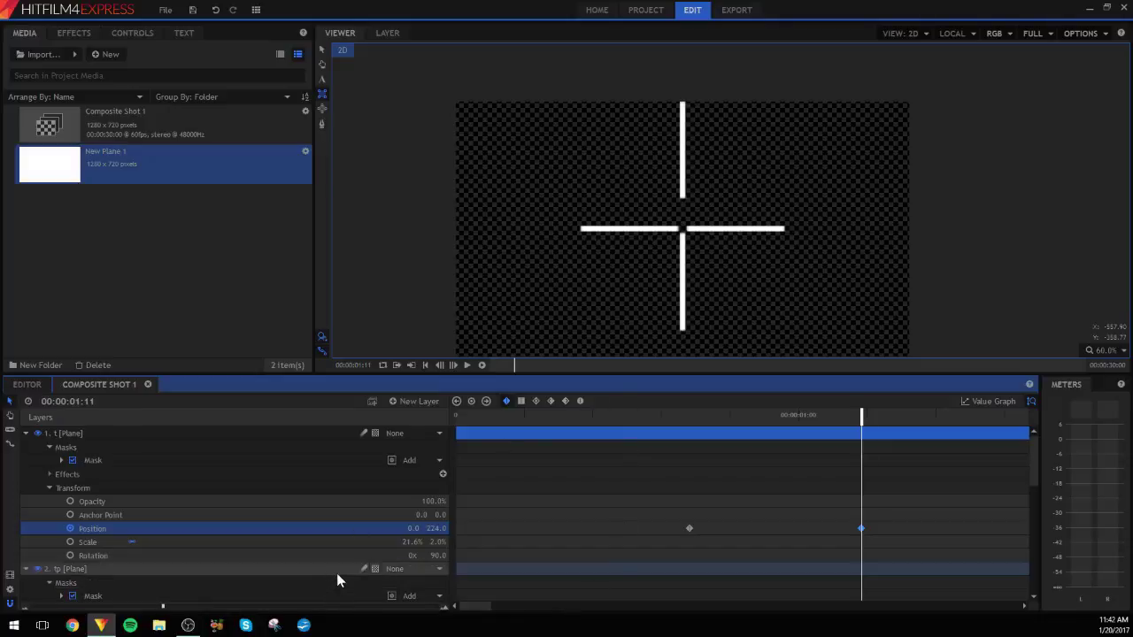
scroll(354, 562, down, 4)
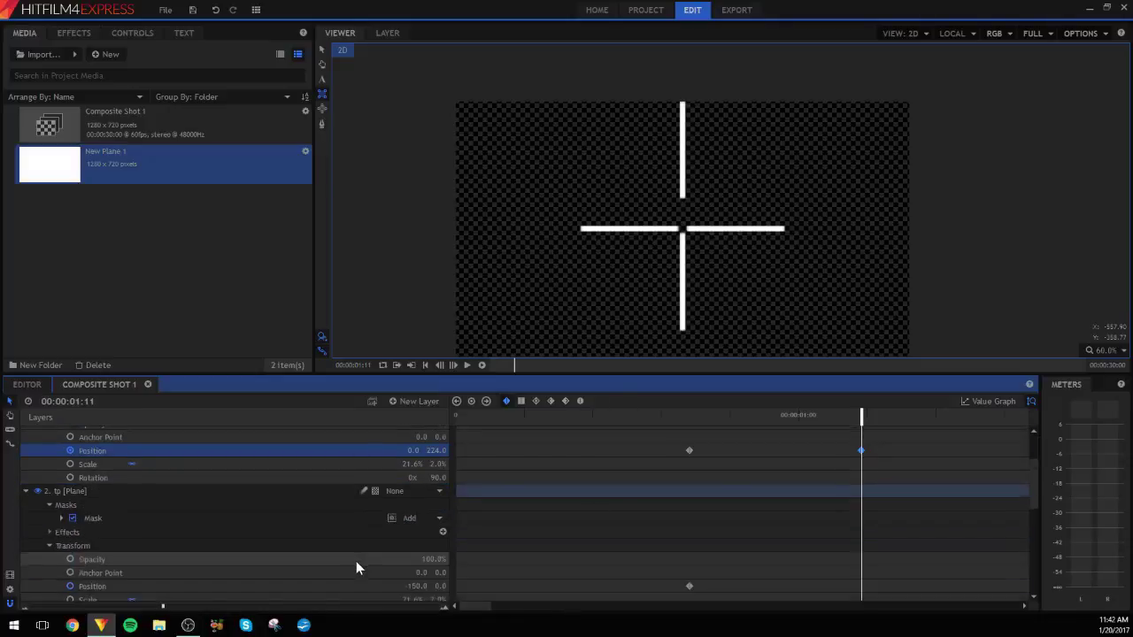
scroll(377, 566, down, 3)
scroll(407, 553, up, 3)
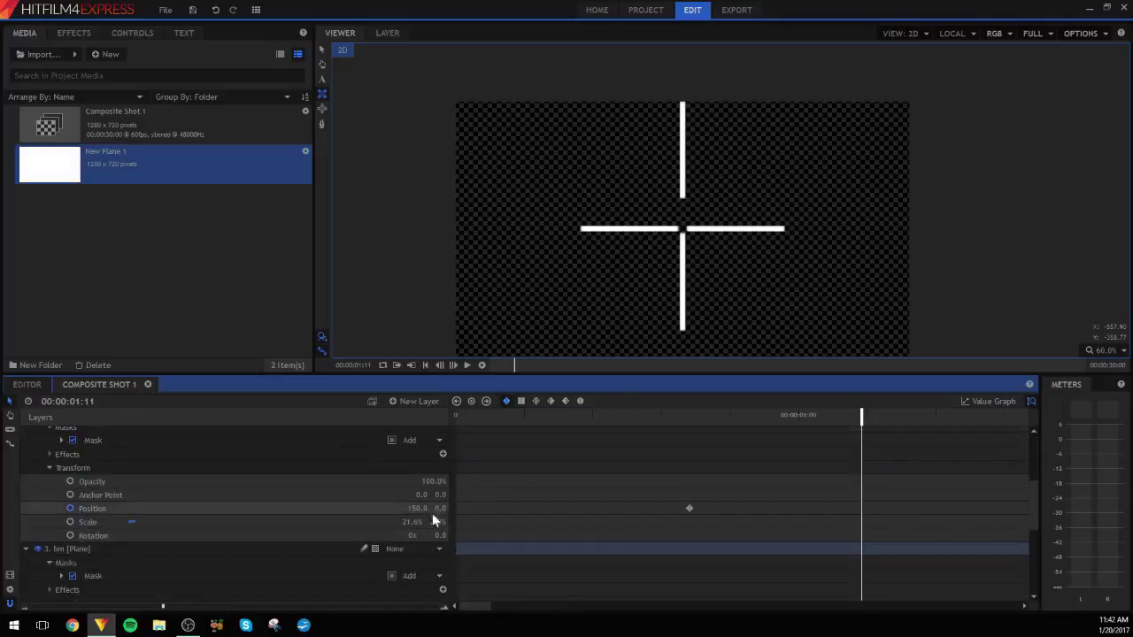
drag(423, 508, 319, 508)
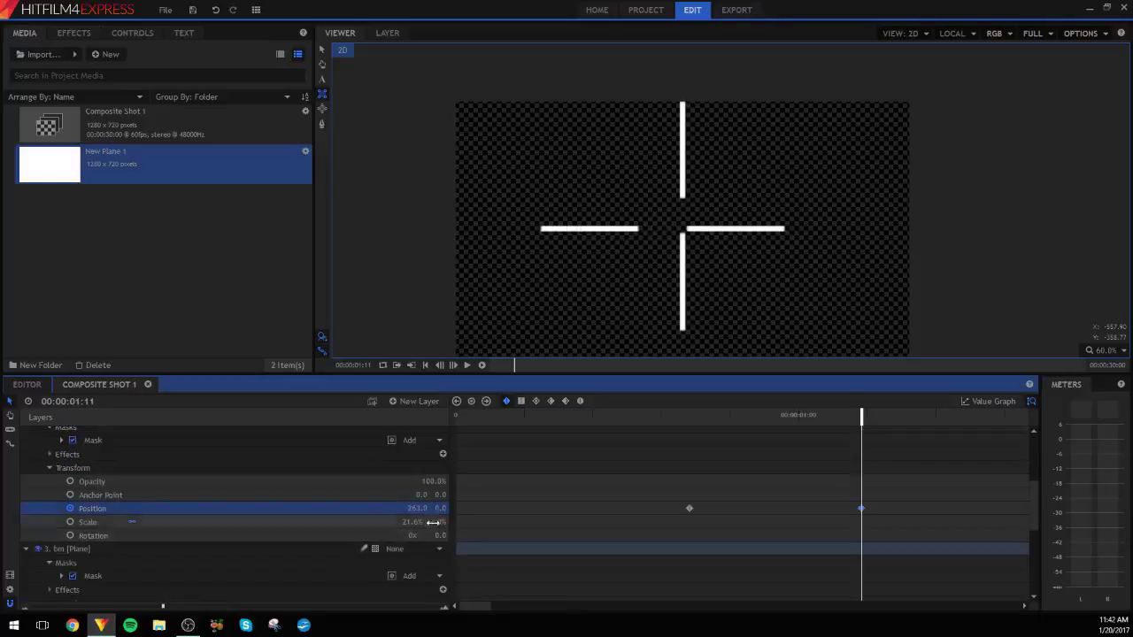
scroll(410, 515, down, 4)
drag(412, 488, 500, 488)
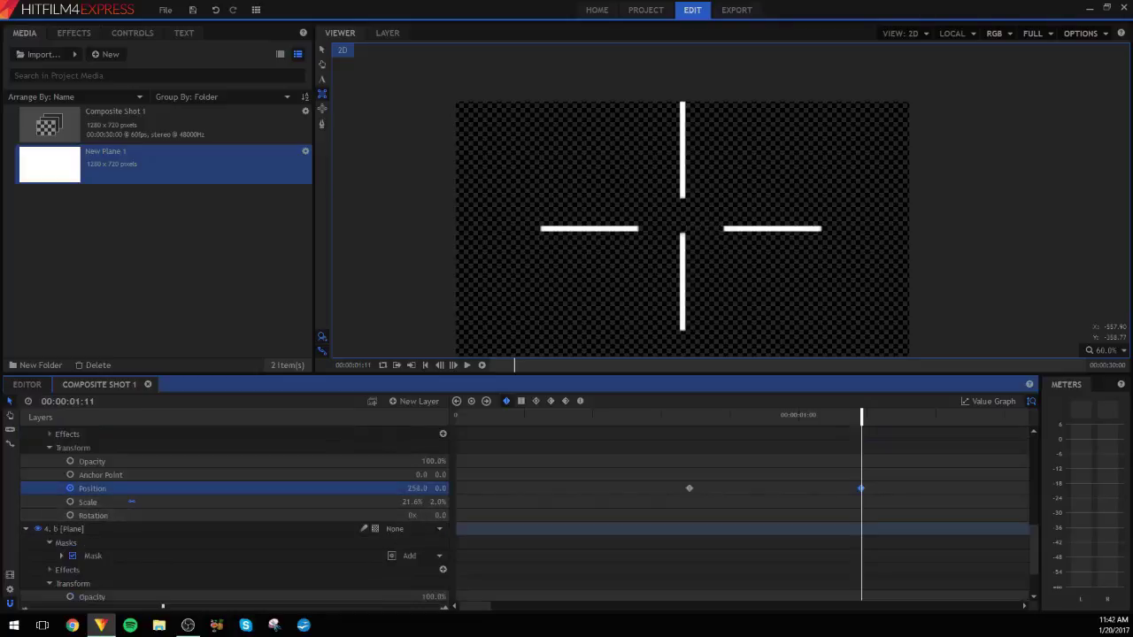
scroll(374, 555, down, 2)
drag(433, 568, 400, 567)
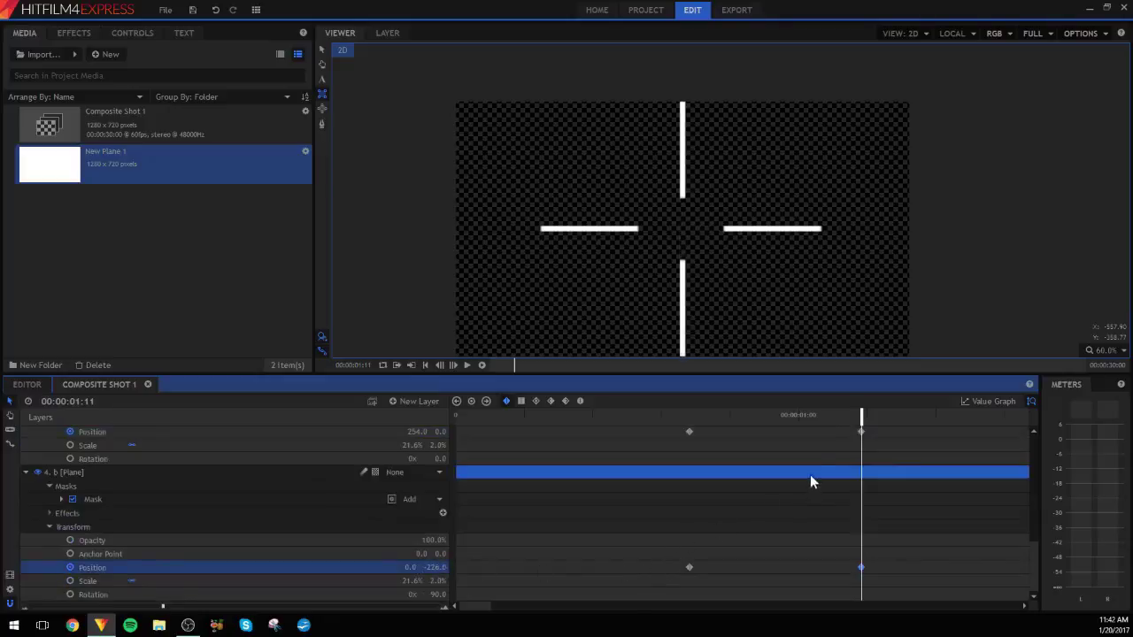
drag(861, 419, 380, 469)
Step: Set the bars' Position keyframes to smooth interpolation and replay the animation
click(469, 365)
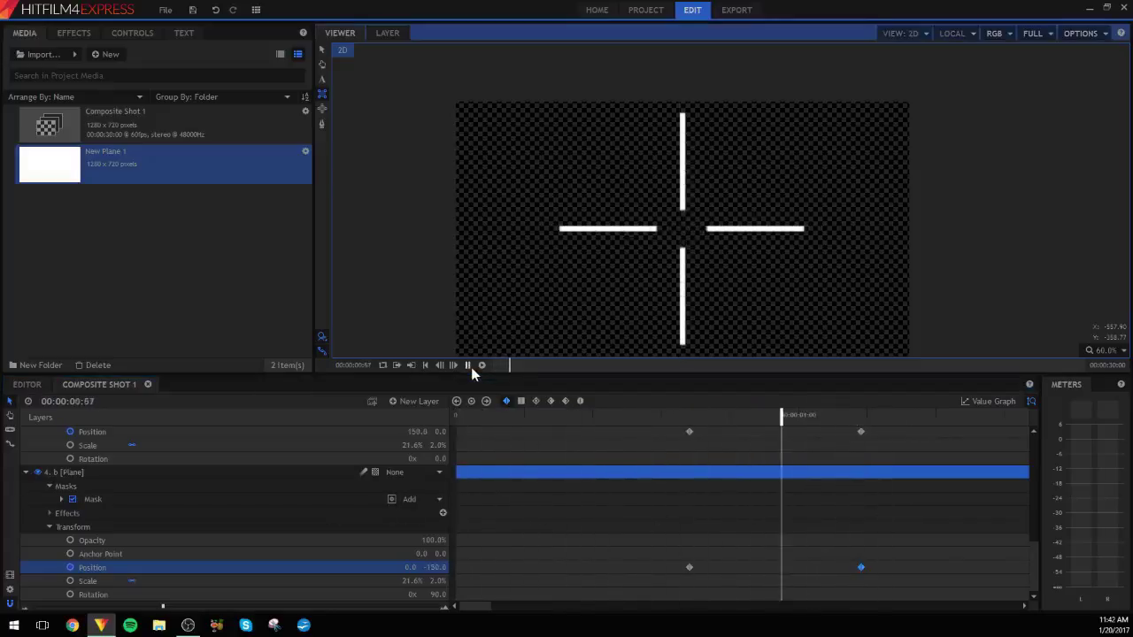
drag(655, 561, 939, 311)
click(582, 401)
click(425, 364)
click(469, 366)
Step: Move the slide's end keyframes earlier to 00:00:01:00 and play back to check timing
drag(635, 414, 701, 452)
drag(815, 510, 896, 604)
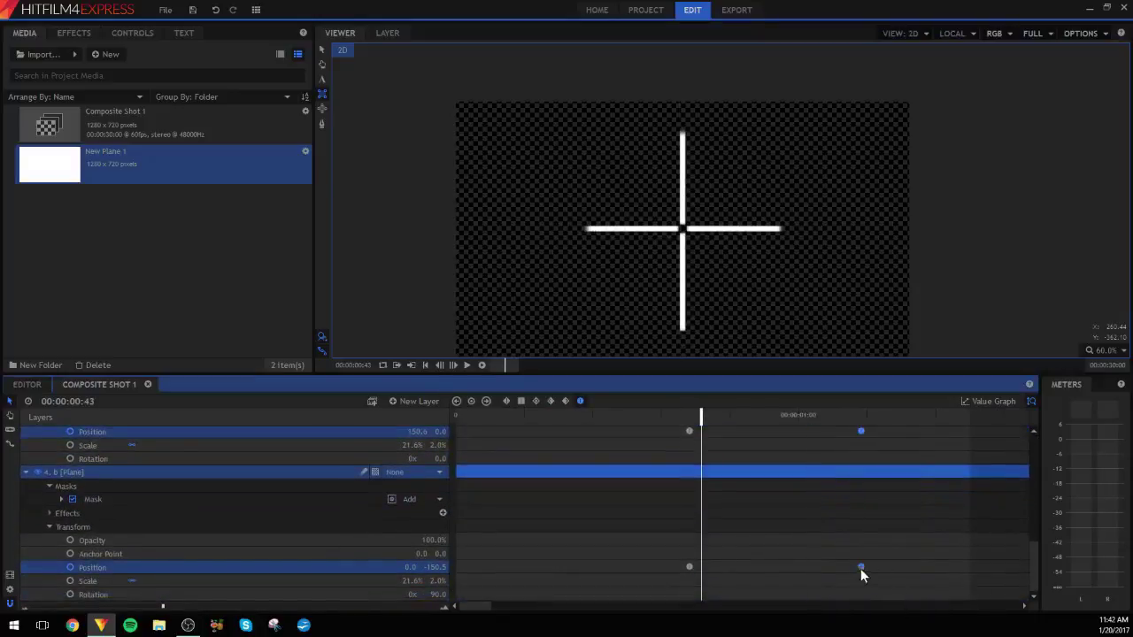
drag(864, 568, 804, 579)
click(432, 366)
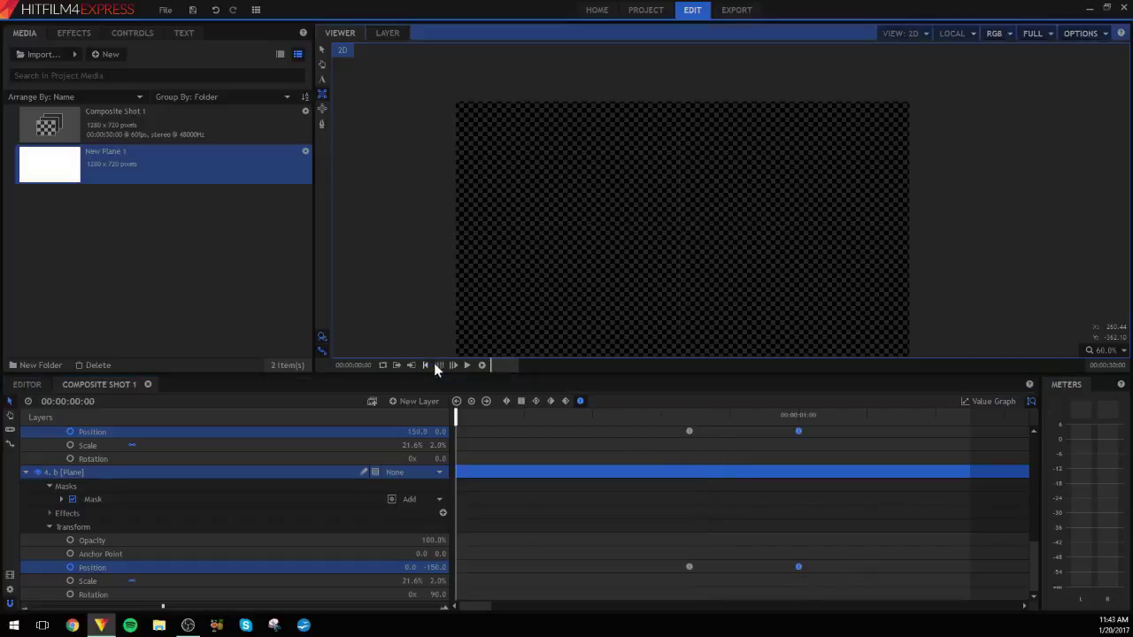
click(468, 364)
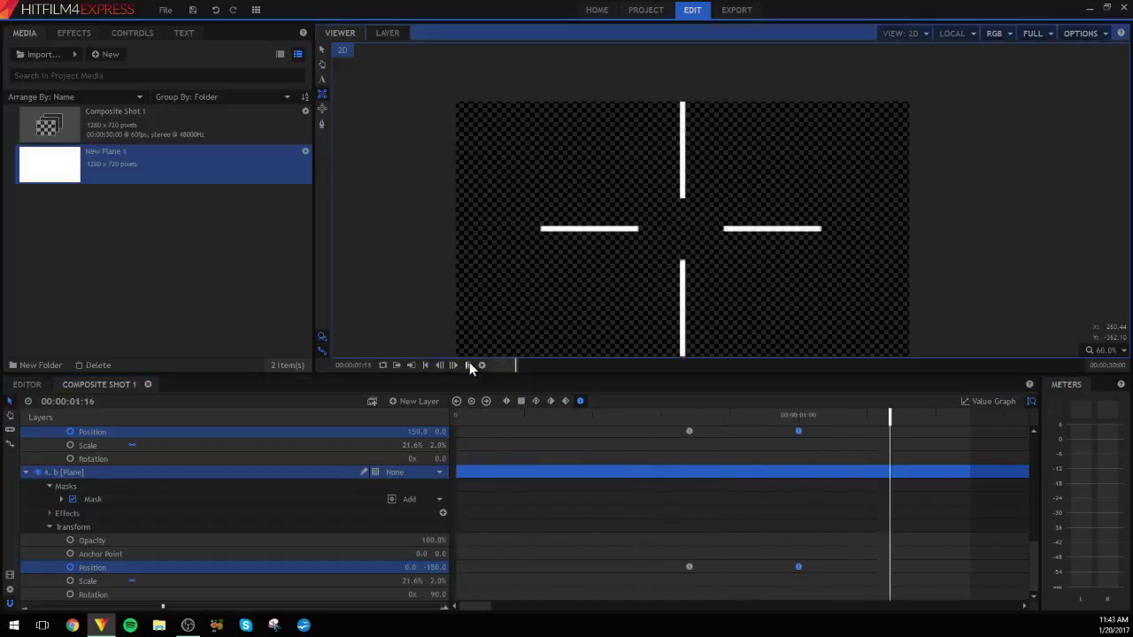
drag(663, 414, 716, 429)
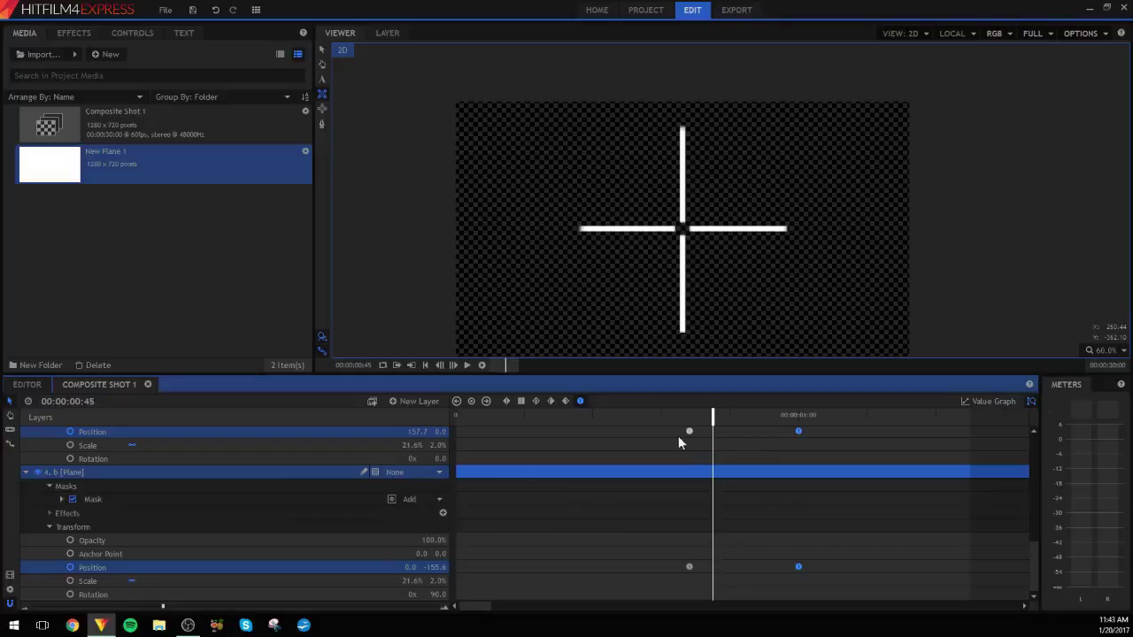
Step: Start 100% Opacity keyframes on the bottom, right and top bars at 00:00:00:45
click(146, 542)
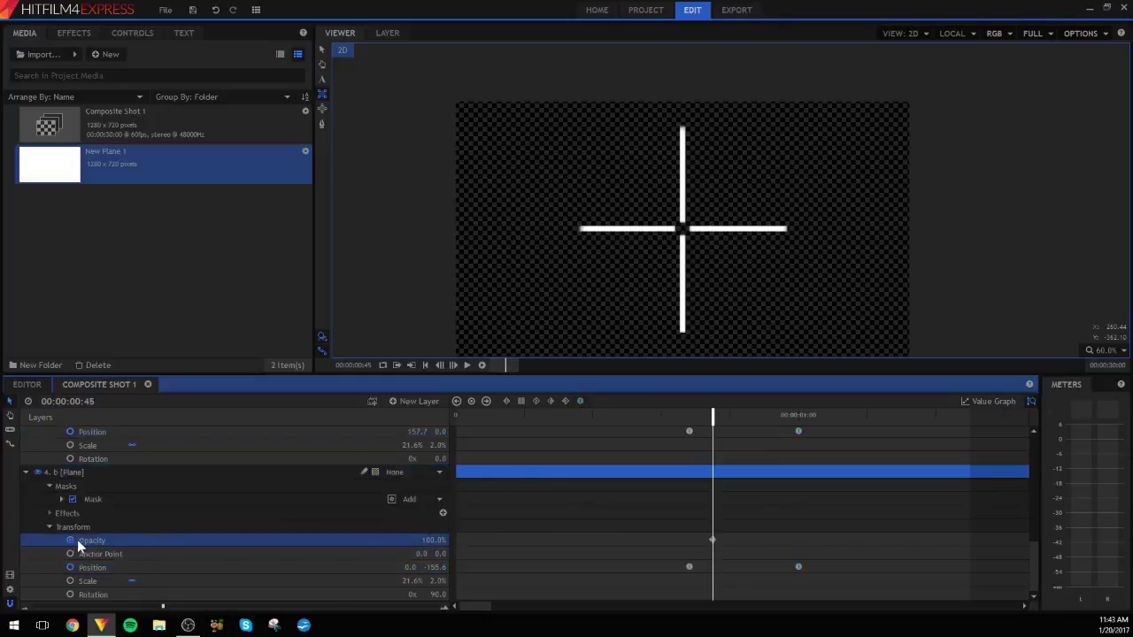
scroll(97, 536, up, 3)
click(162, 520)
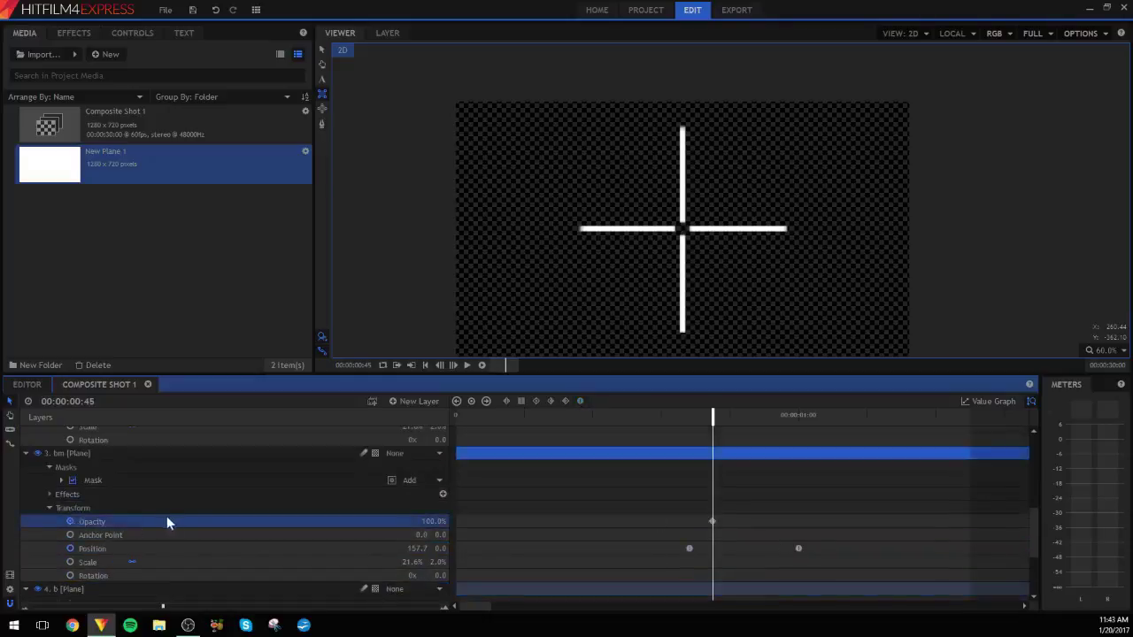
scroll(171, 516, up, 2)
scroll(69, 462, down, 2)
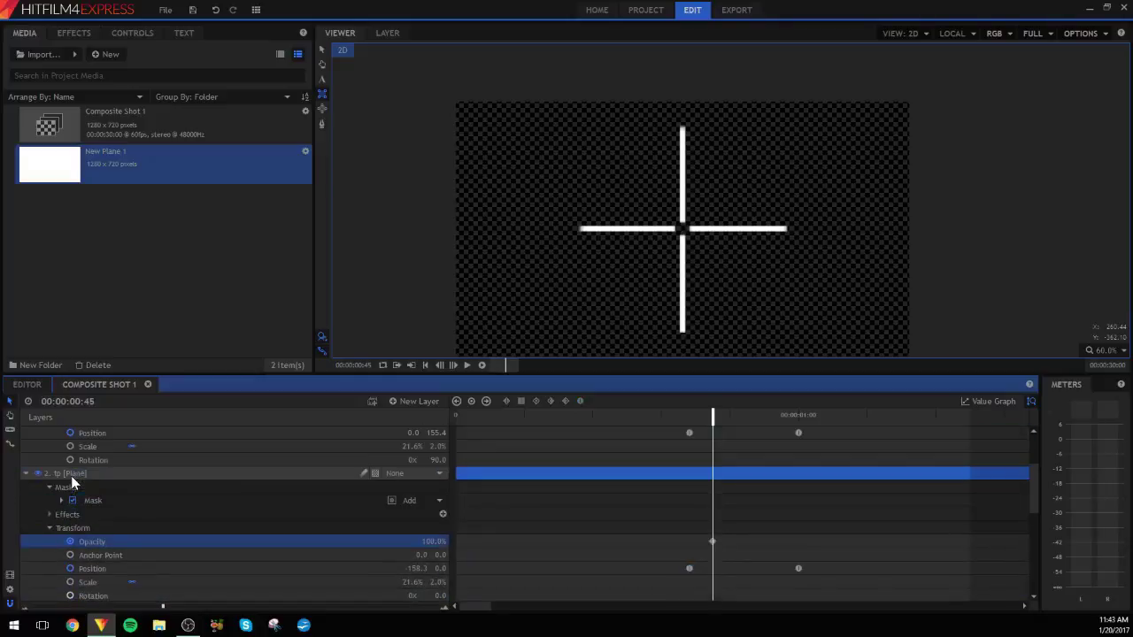
scroll(71, 475, up, 6)
click(66, 501)
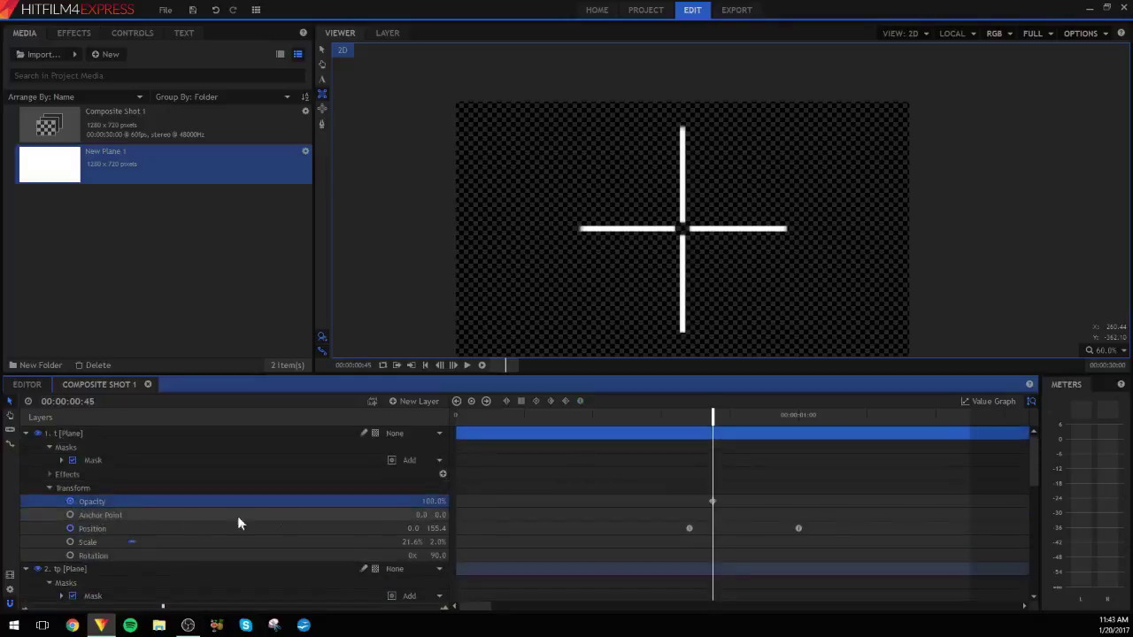
Step: At frame 57, set each bar's Opacity to 0% so the crosshair fades out
drag(720, 418, 798, 483)
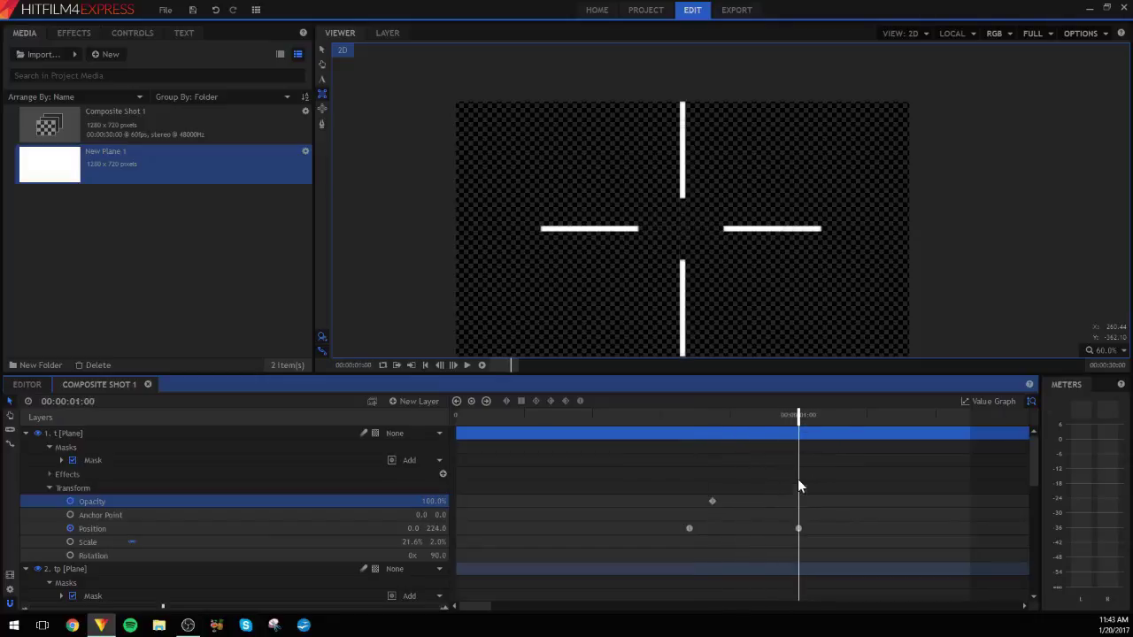
drag(799, 431, 780, 444)
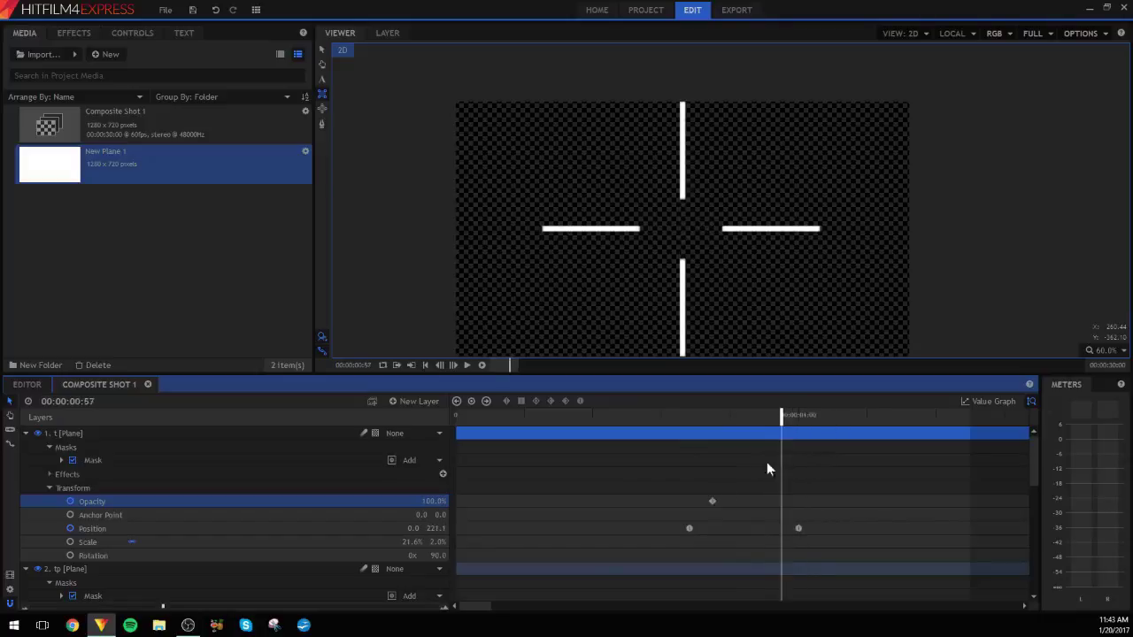
click(433, 502)
text(0)
key(Return)
scroll(466, 517, down, 3)
mouse_move(410, 531)
mouse_down()
mouse_move(493, 542)
mouse_move(426, 534)
mouse_up()
scroll(438, 513, down, 7)
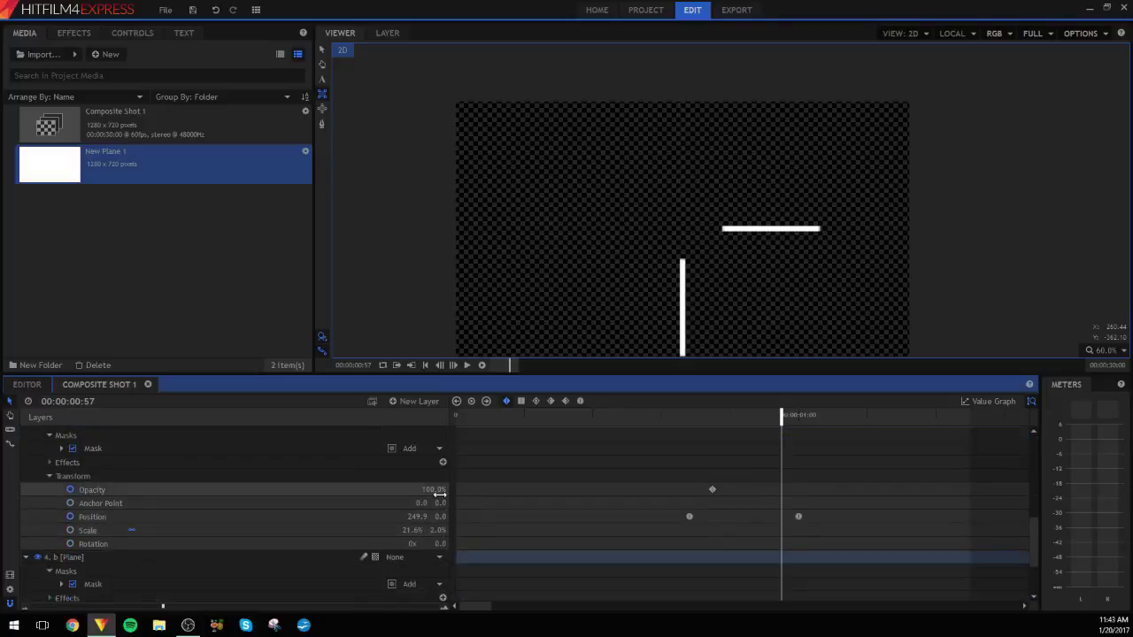
drag(440, 493, 416, 493)
scroll(444, 491, down, 3)
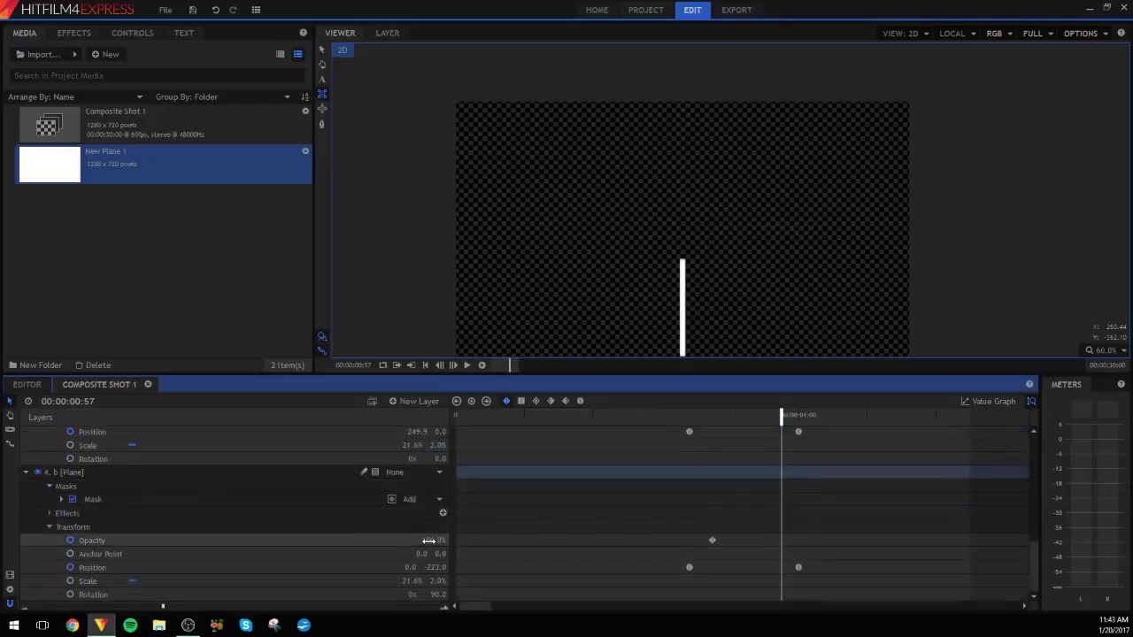
drag(438, 540, 416, 540)
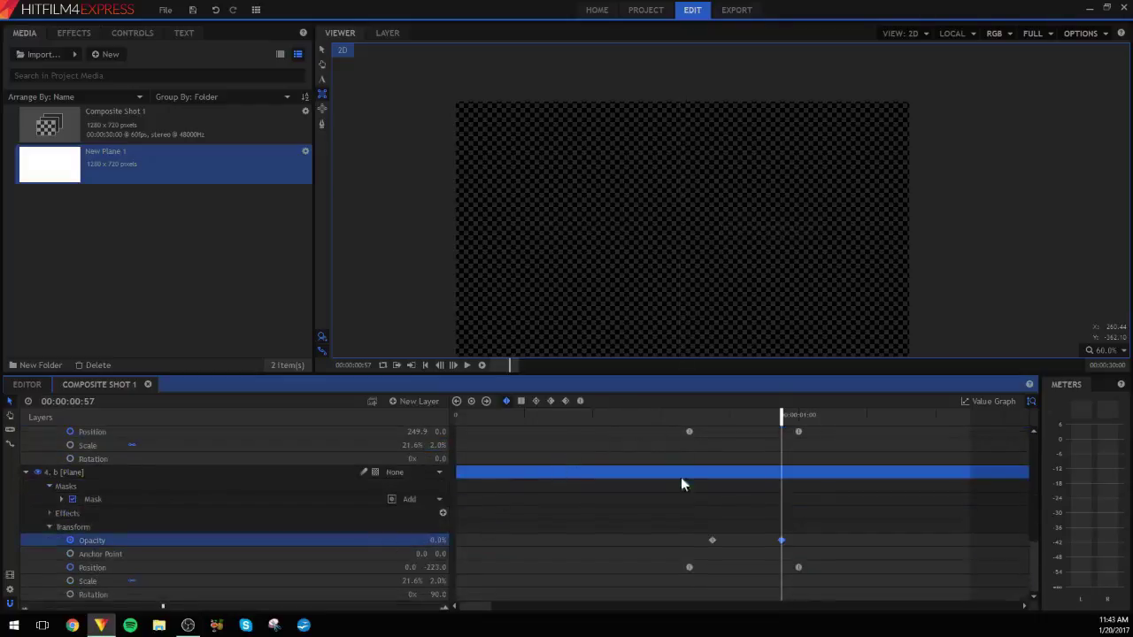
drag(701, 545, 788, 415)
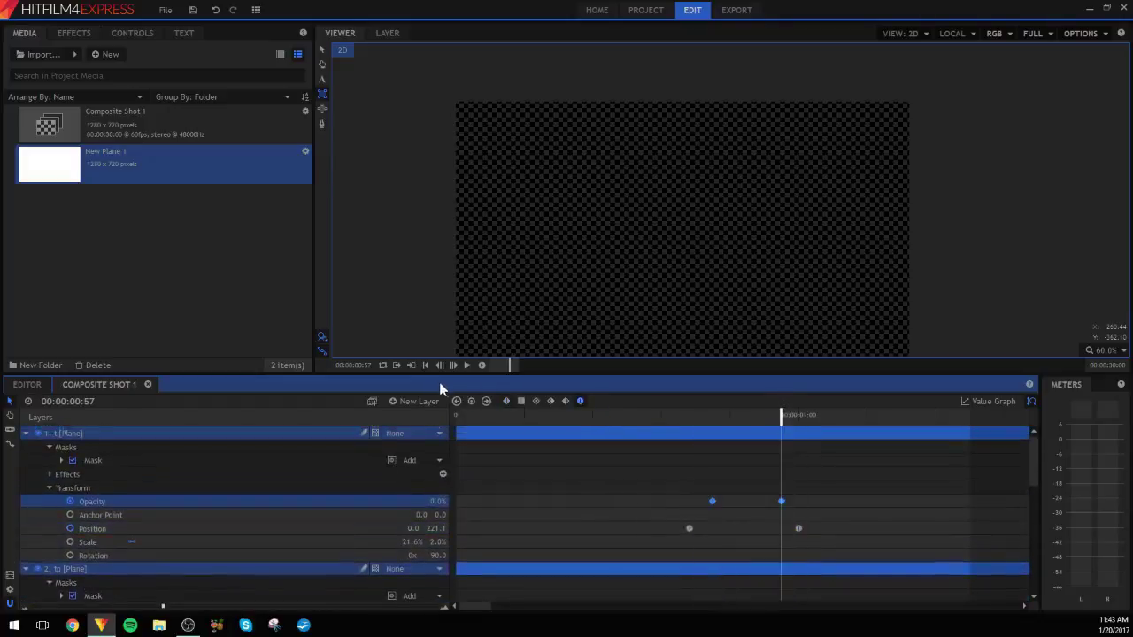
Step: Place Composite Shot 1 on the editor timeline's Video 1 track
click(27, 386)
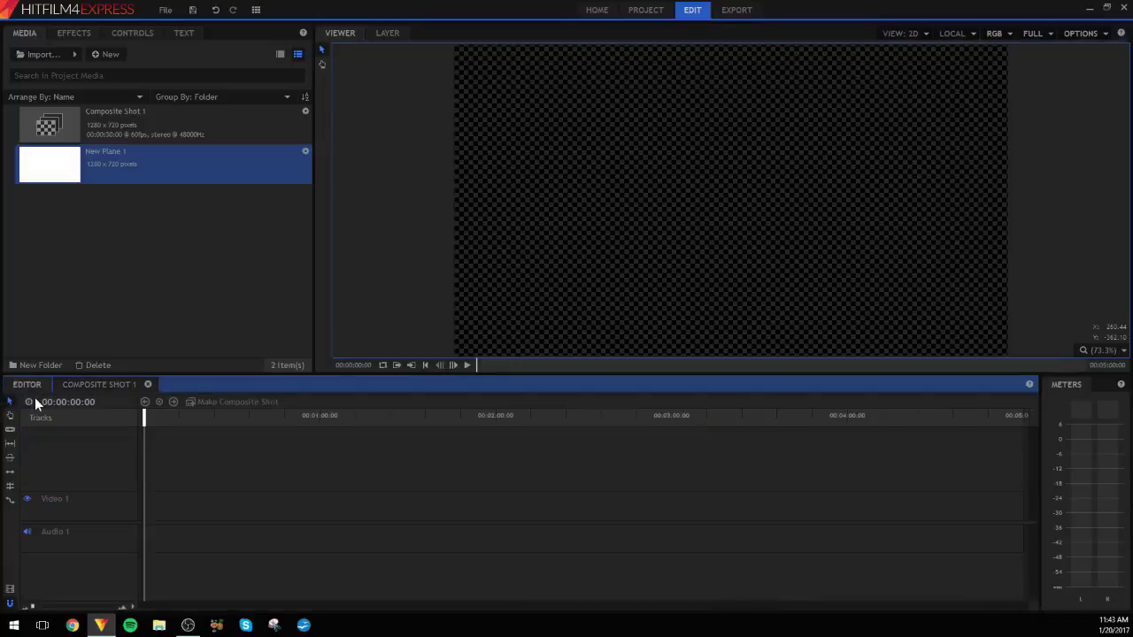
drag(90, 117, 148, 509)
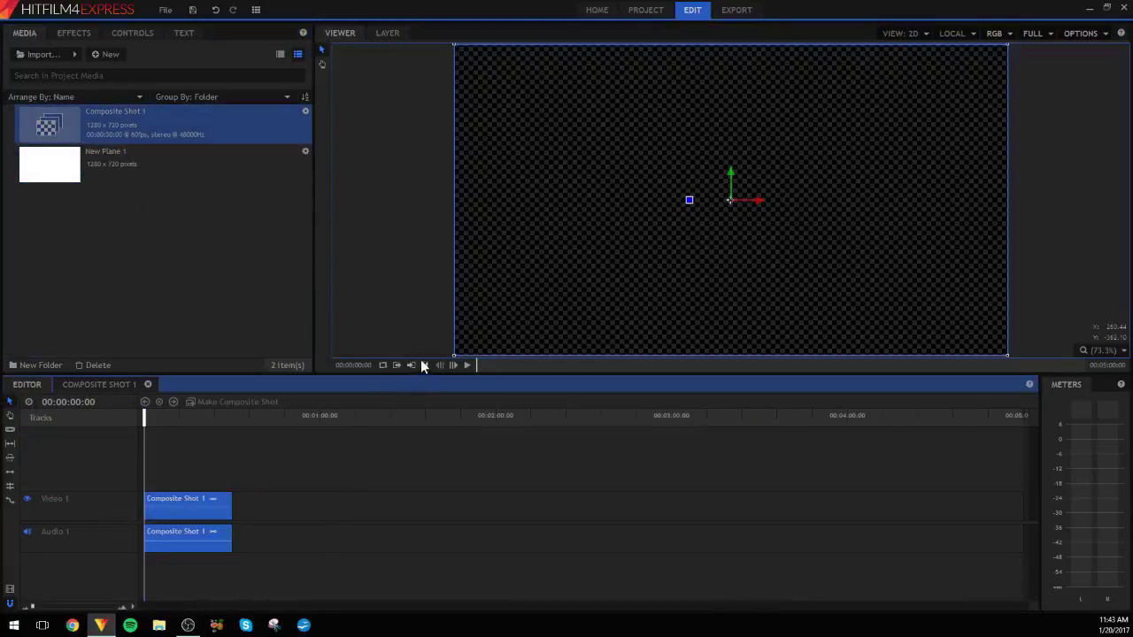
click(425, 365)
Step: Play the edit from the start a few times to preview the crosshair
click(470, 367)
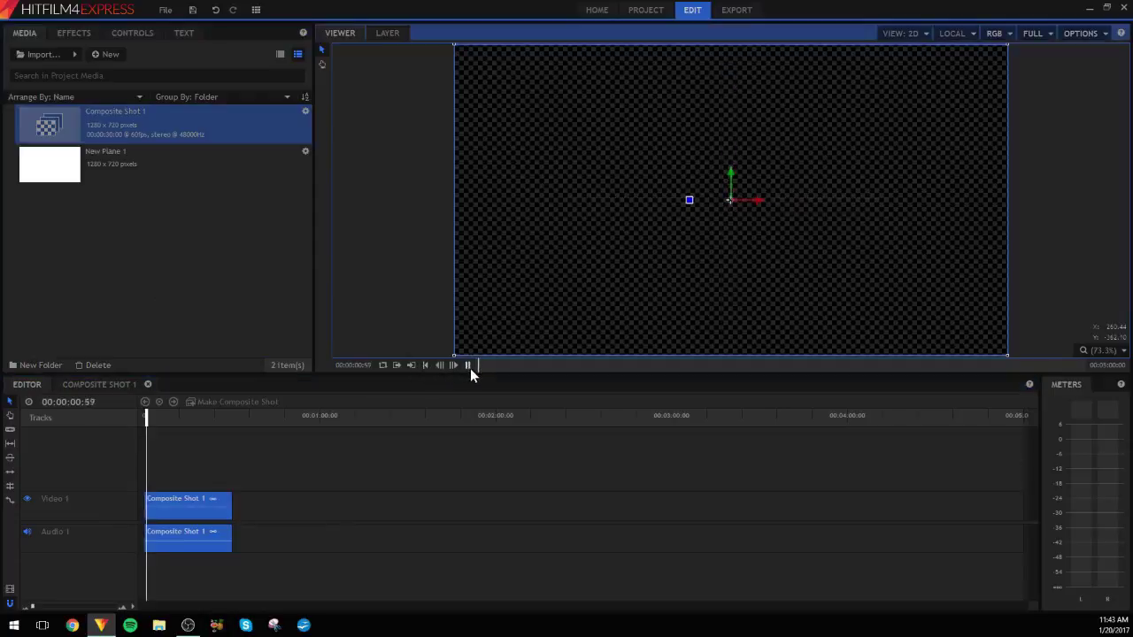
click(425, 369)
click(461, 366)
click(463, 434)
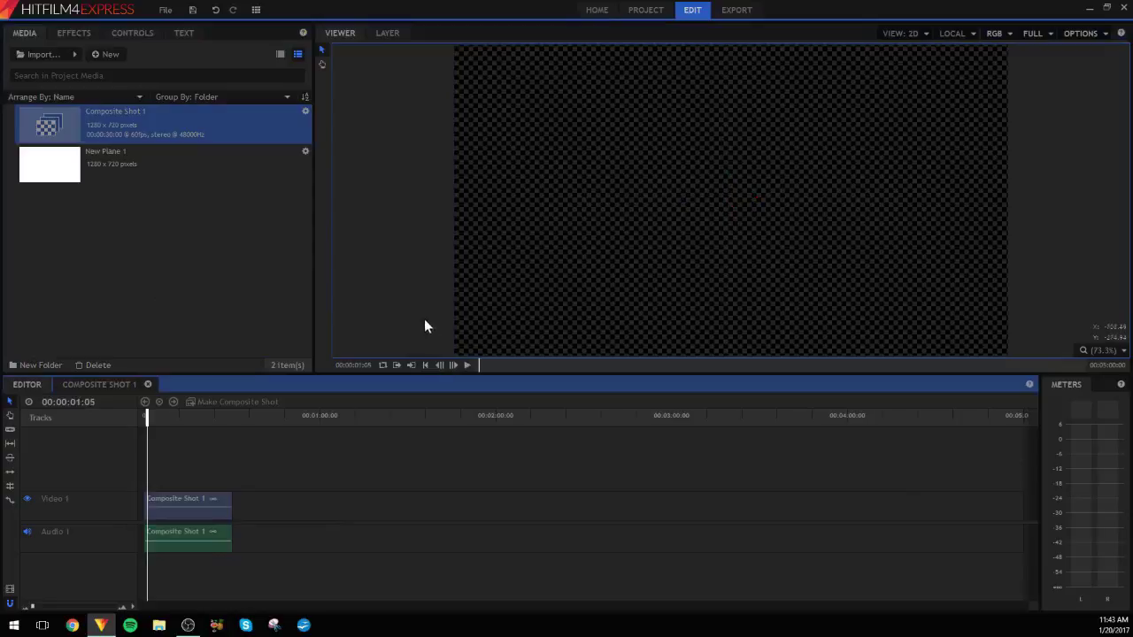
click(424, 366)
click(468, 365)
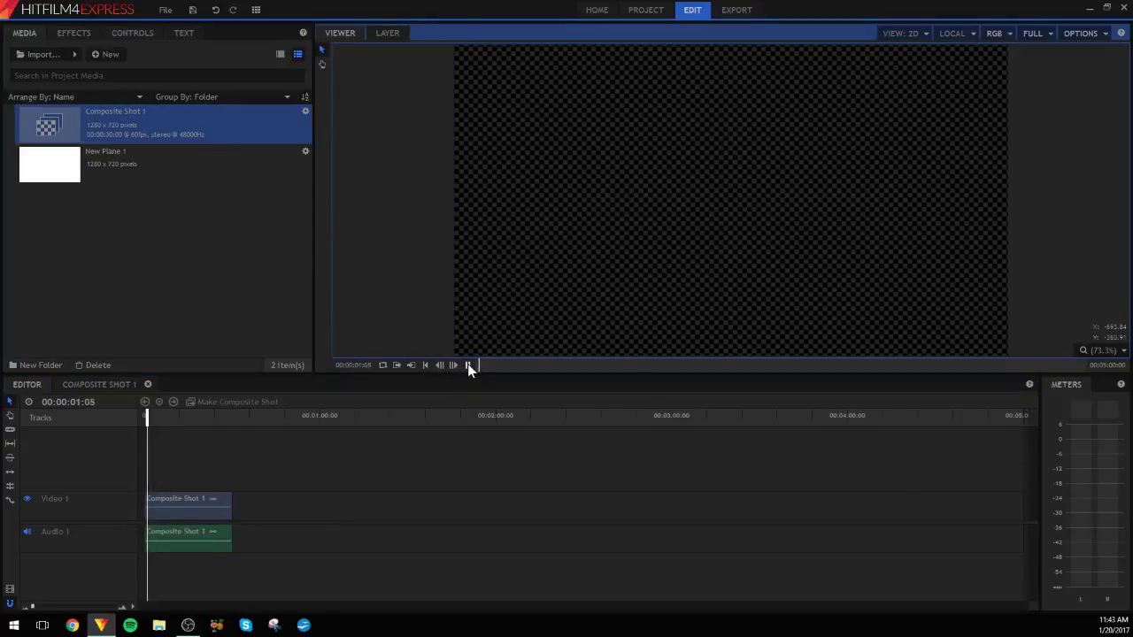
click(424, 365)
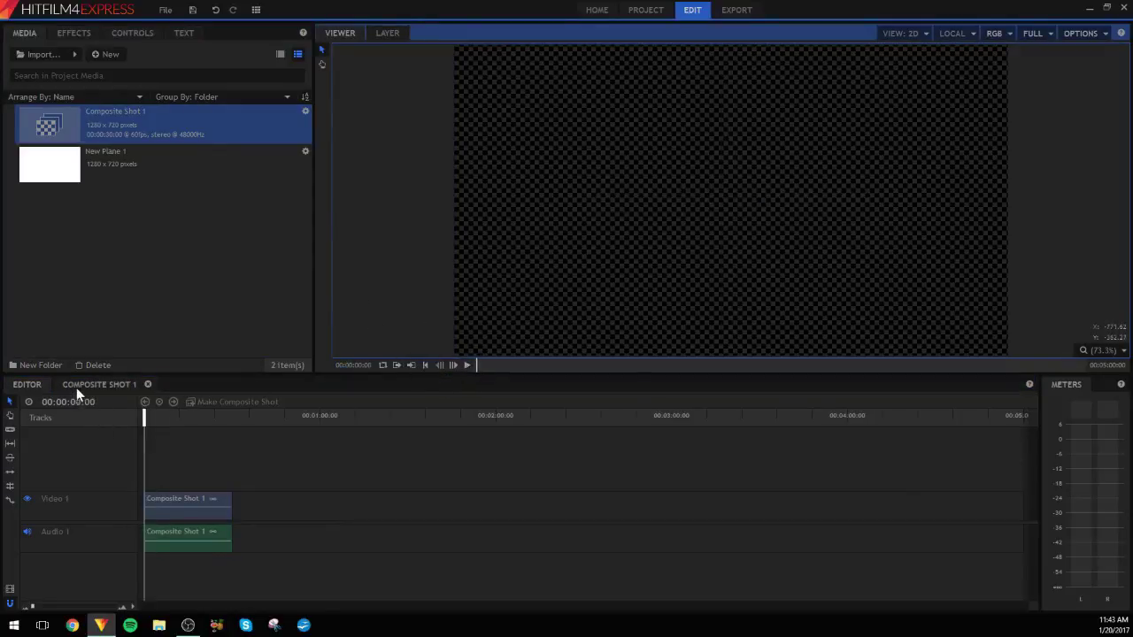
click(76, 387)
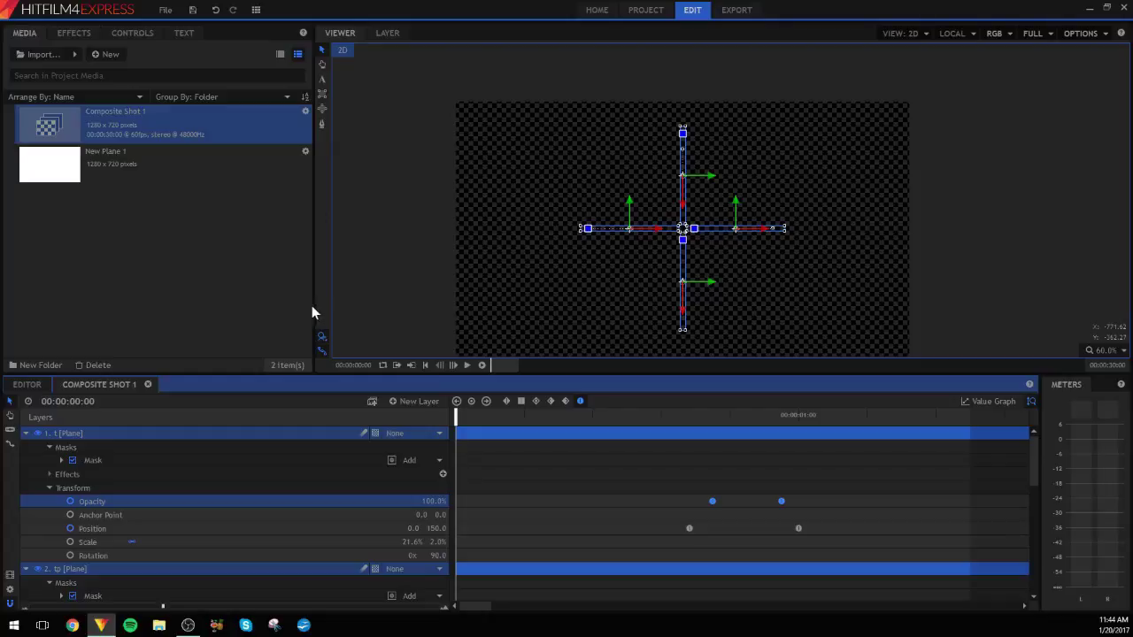
Step: Select the top bar layer and fold layers t, tp, bm and b to summary rows
click(98, 435)
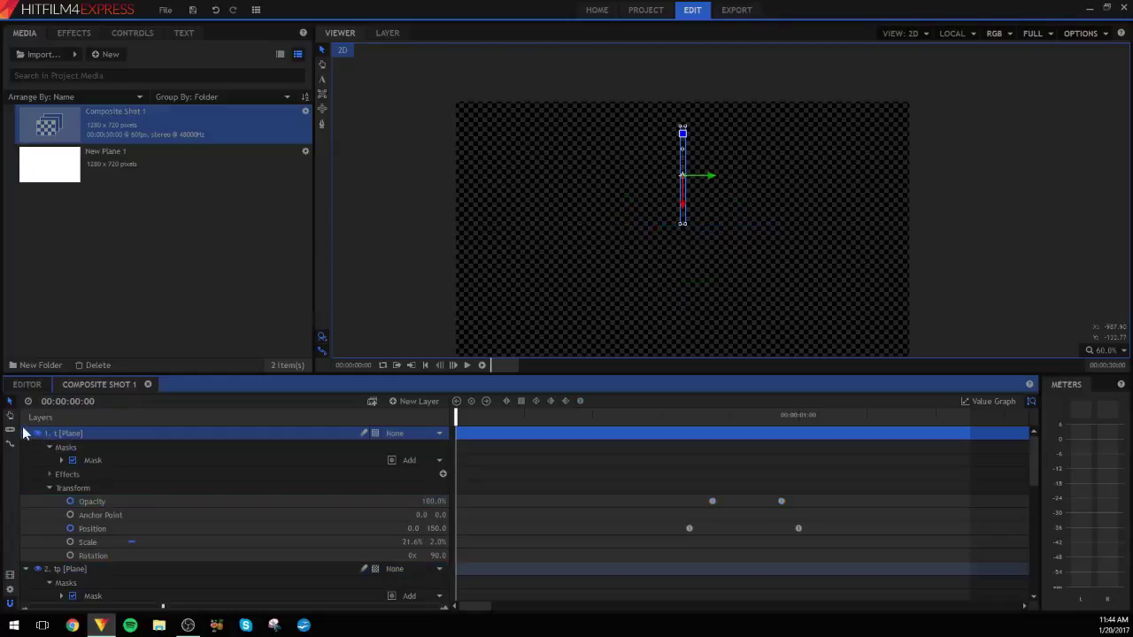
click(26, 432)
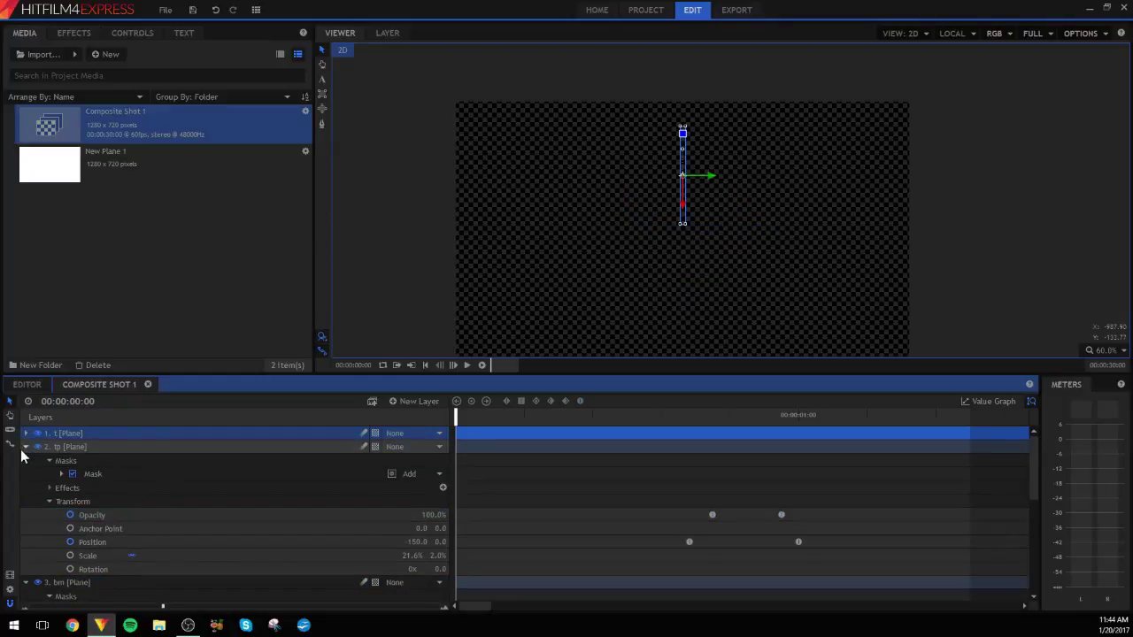
click(27, 448)
click(27, 460)
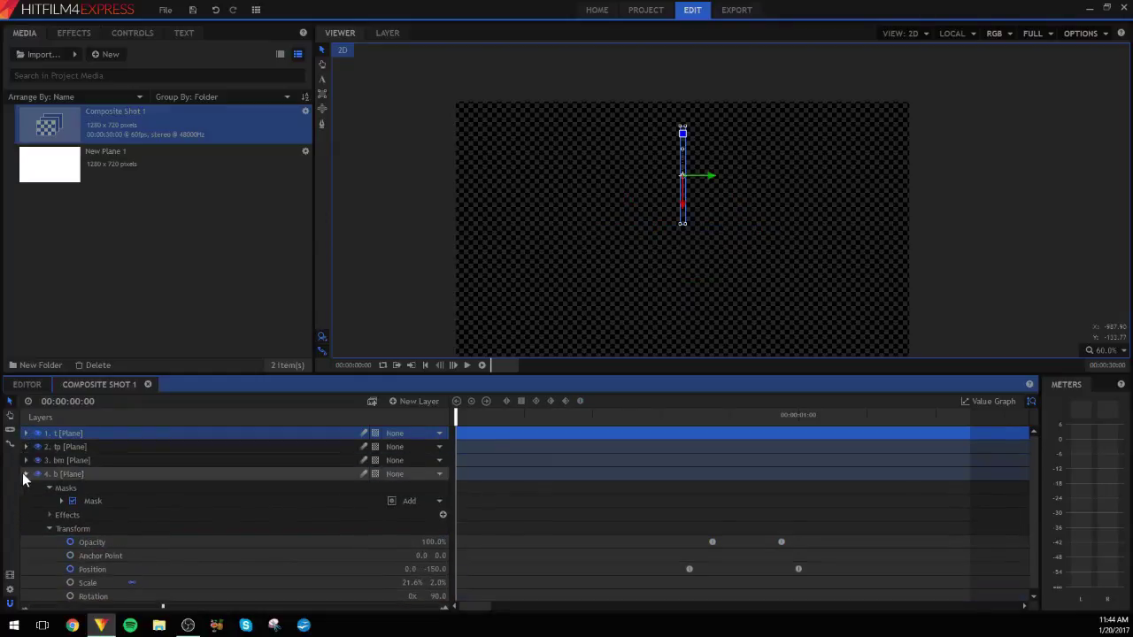
click(26, 475)
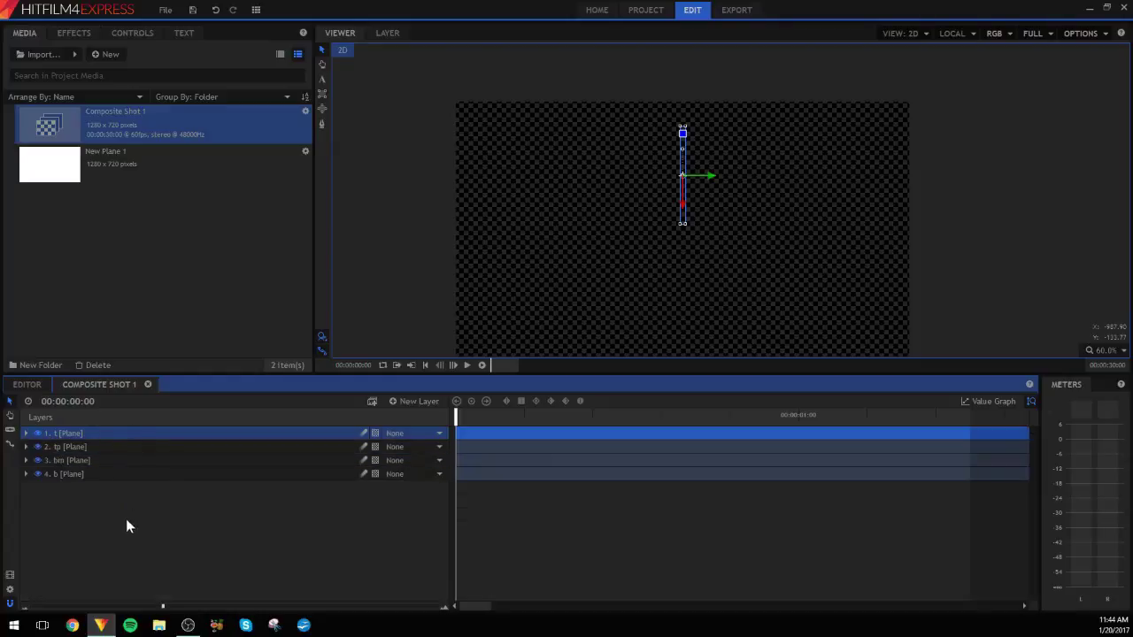